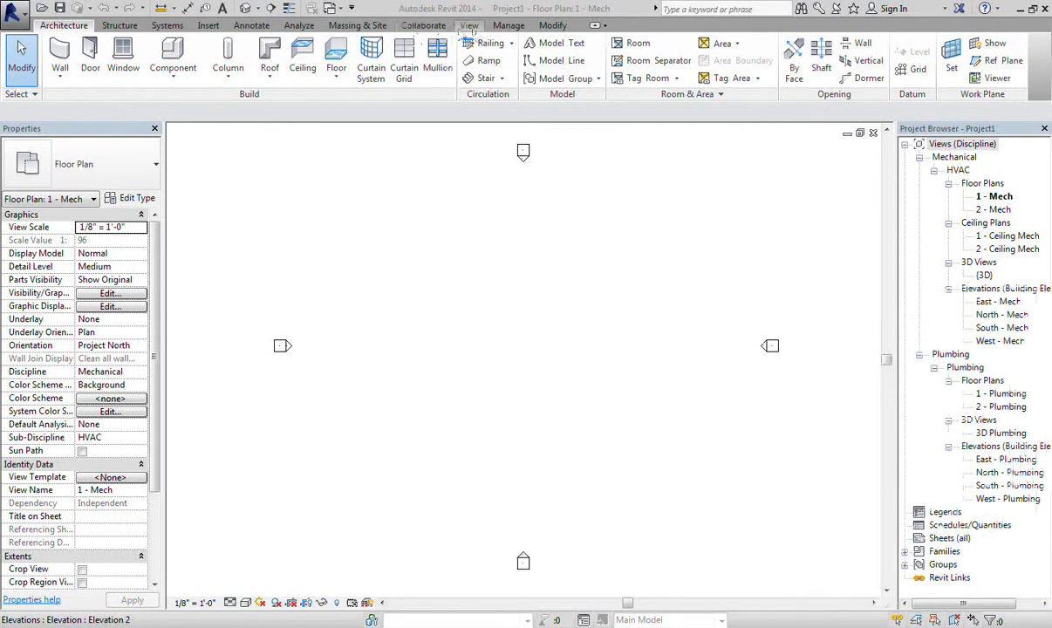
Format Piping pipe sizes as millimetres with the mm symbol
left_click(502, 26)
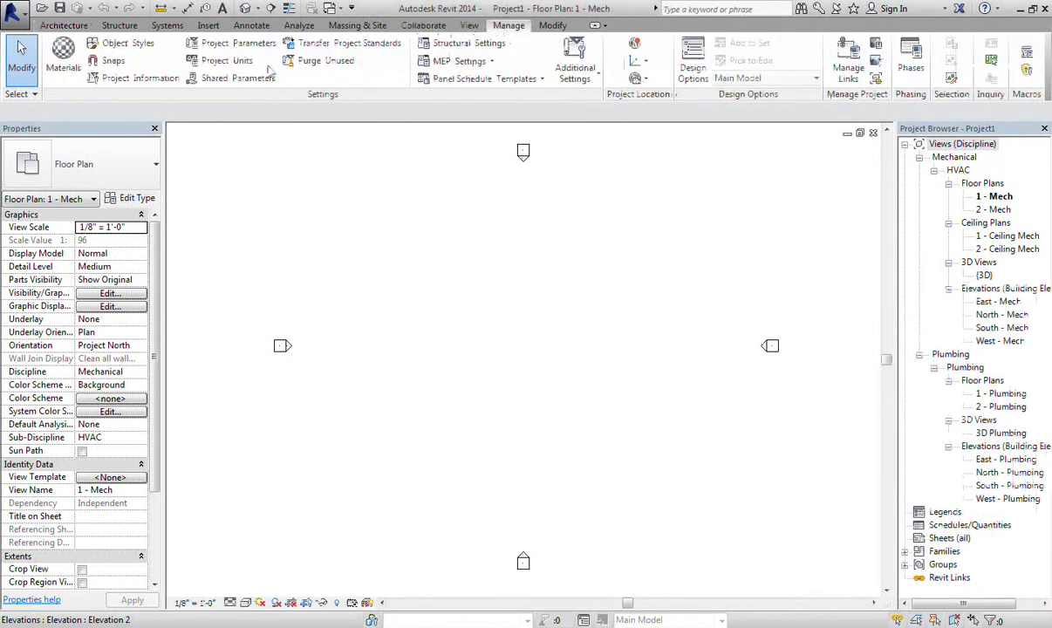
left_click(227, 61)
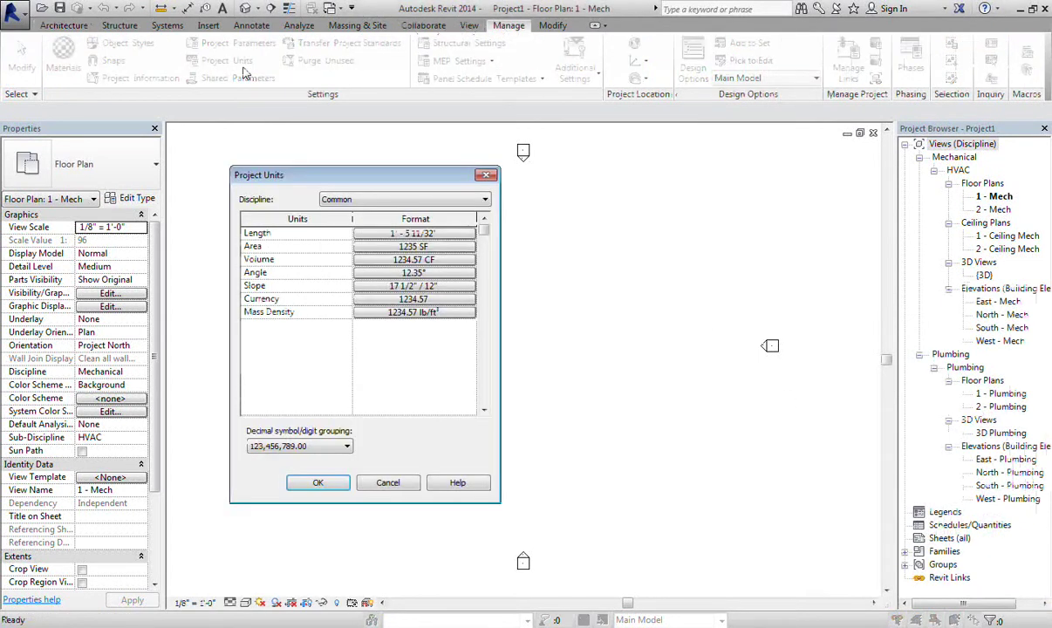
left_click(370, 206)
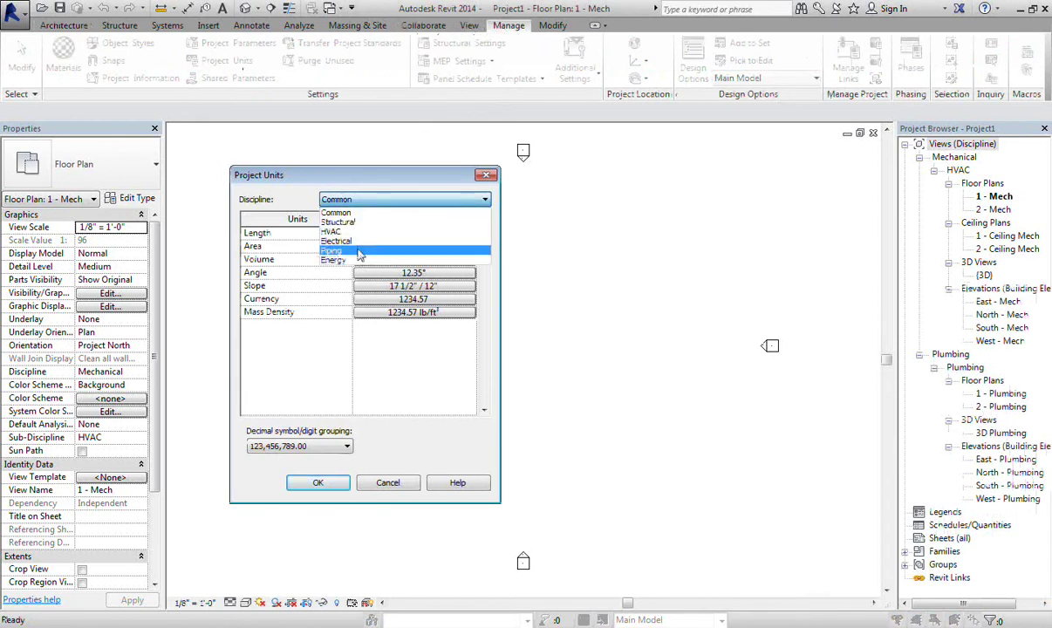
left_click(358, 253)
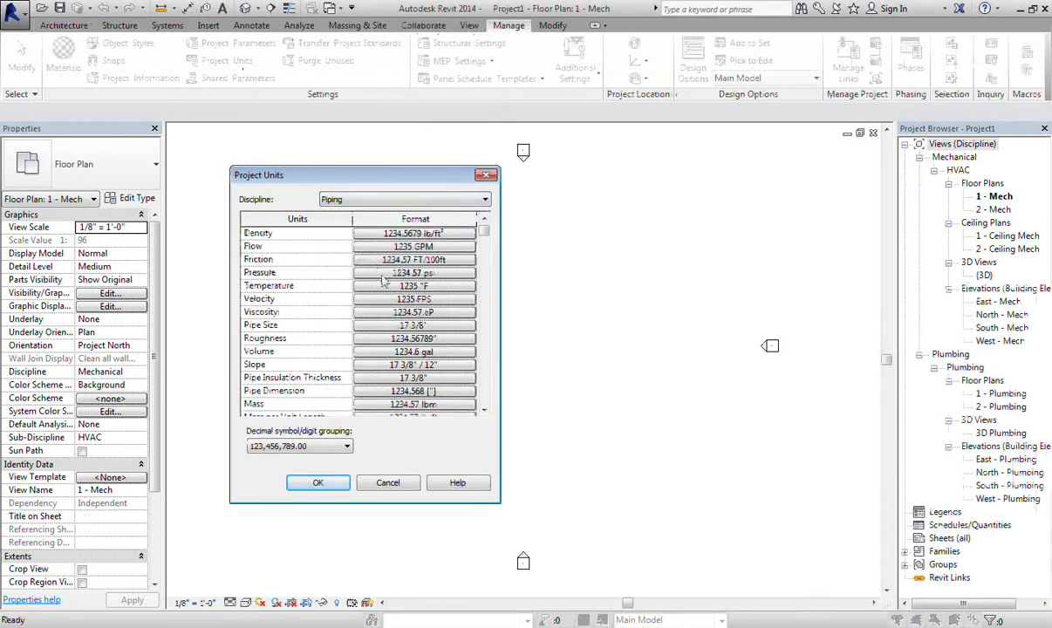
left_click(411, 326)
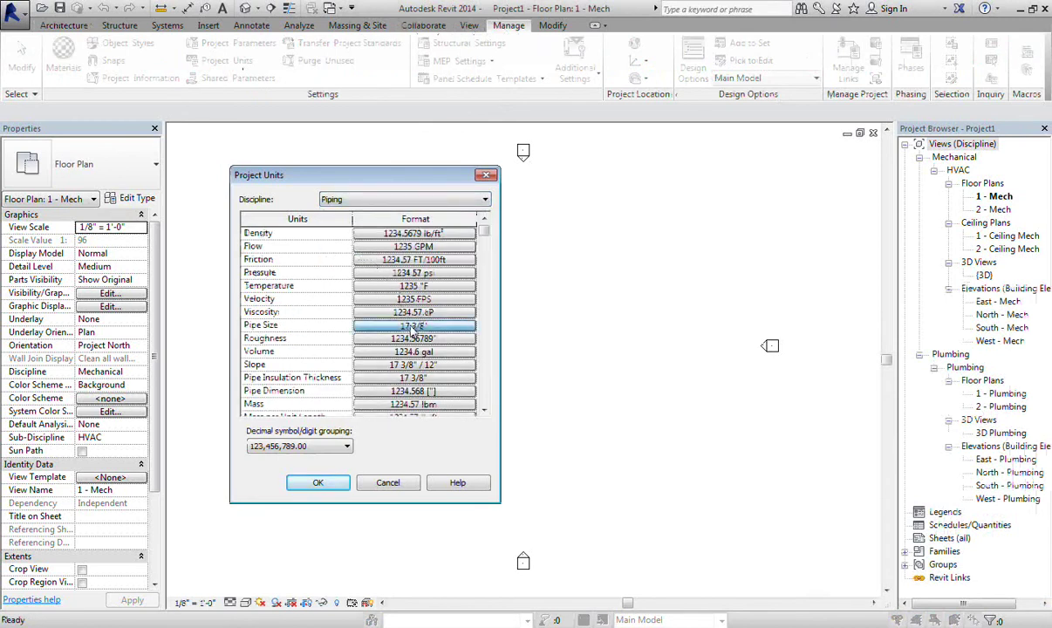
left_click(401, 262)
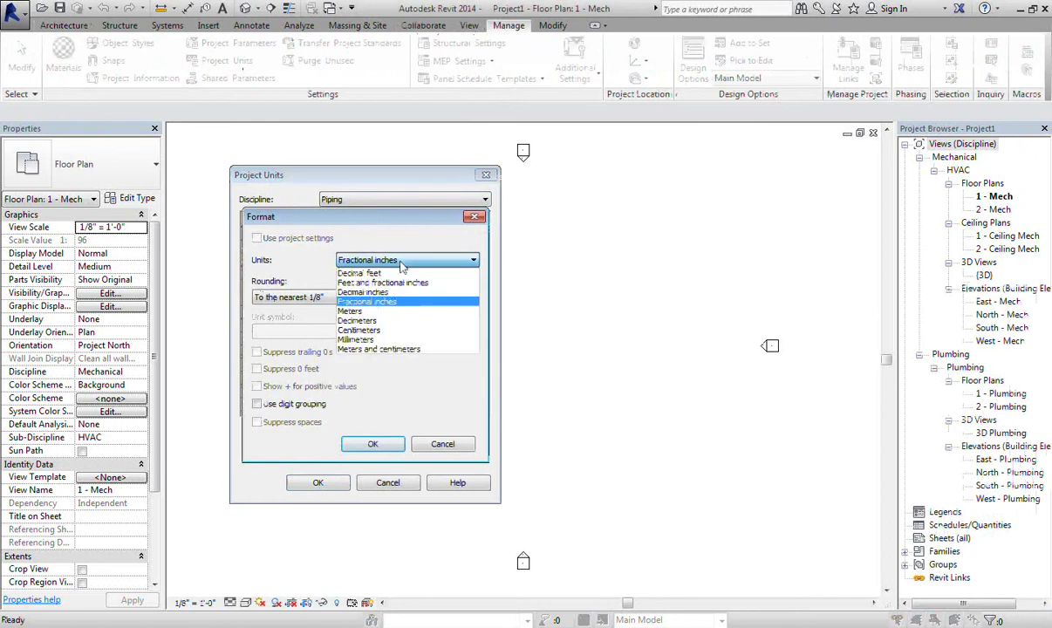
left_click(409, 339)
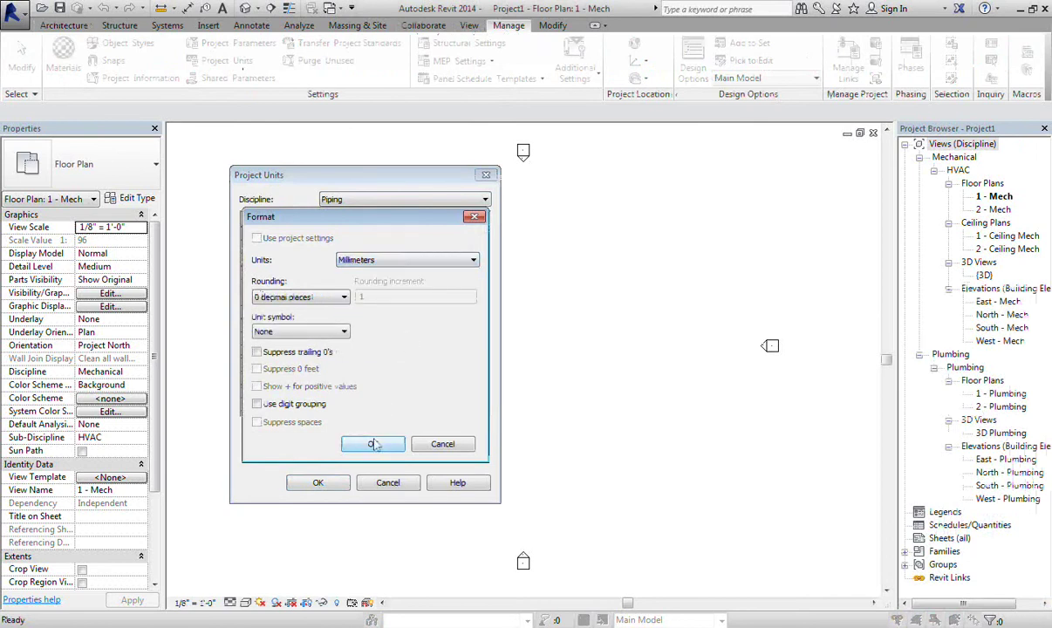
left_click(306, 332)
left_click(291, 345)
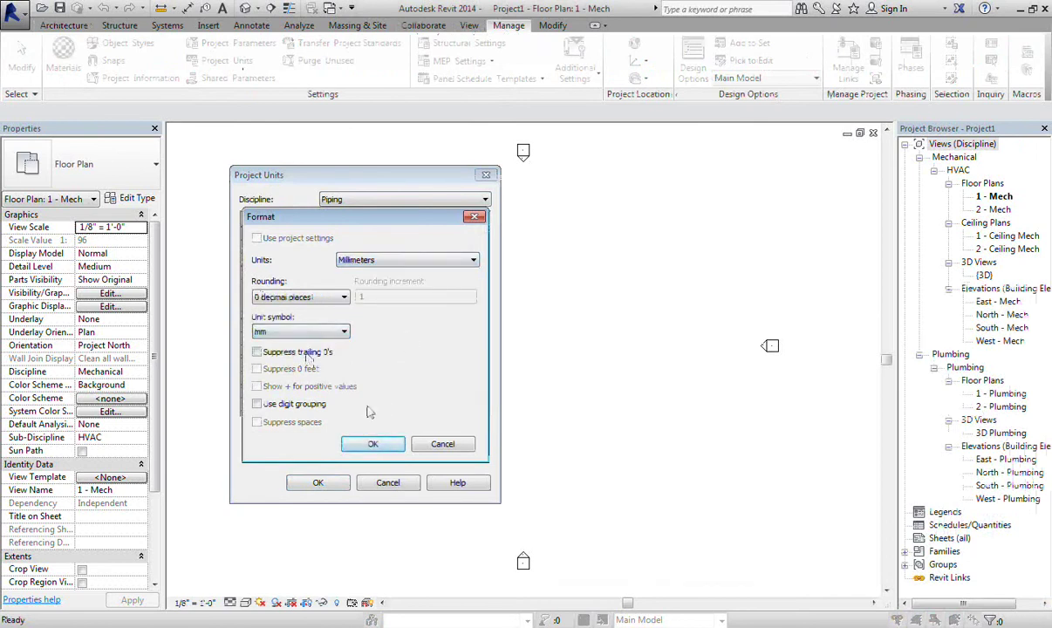
left_click(373, 445)
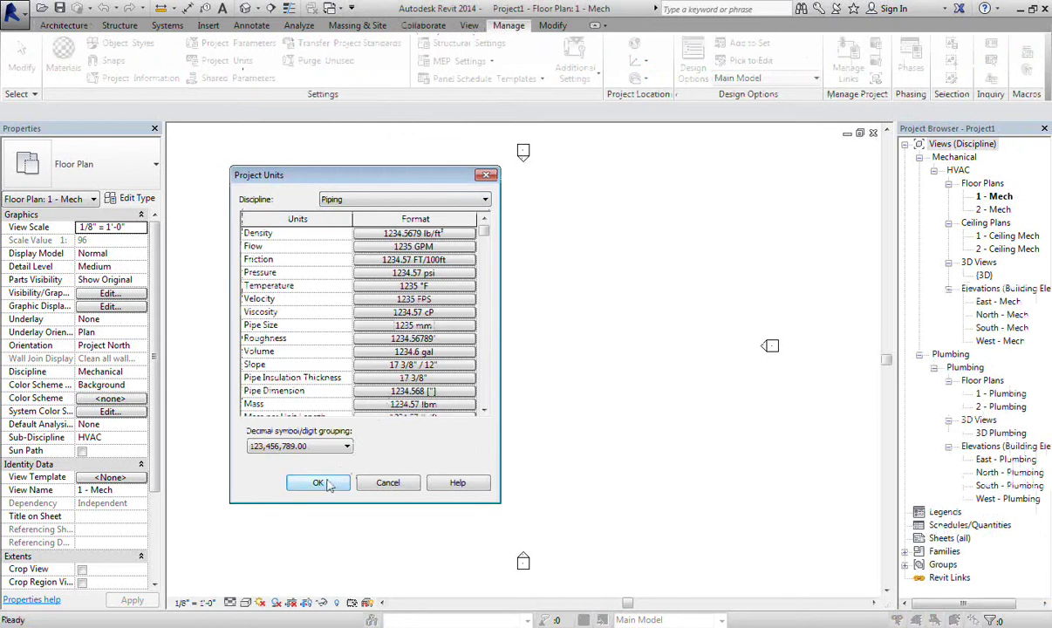
Format Common lengths as centimetres with the cm symbol and apply the project units
scroll(485, 416, "down", 1)
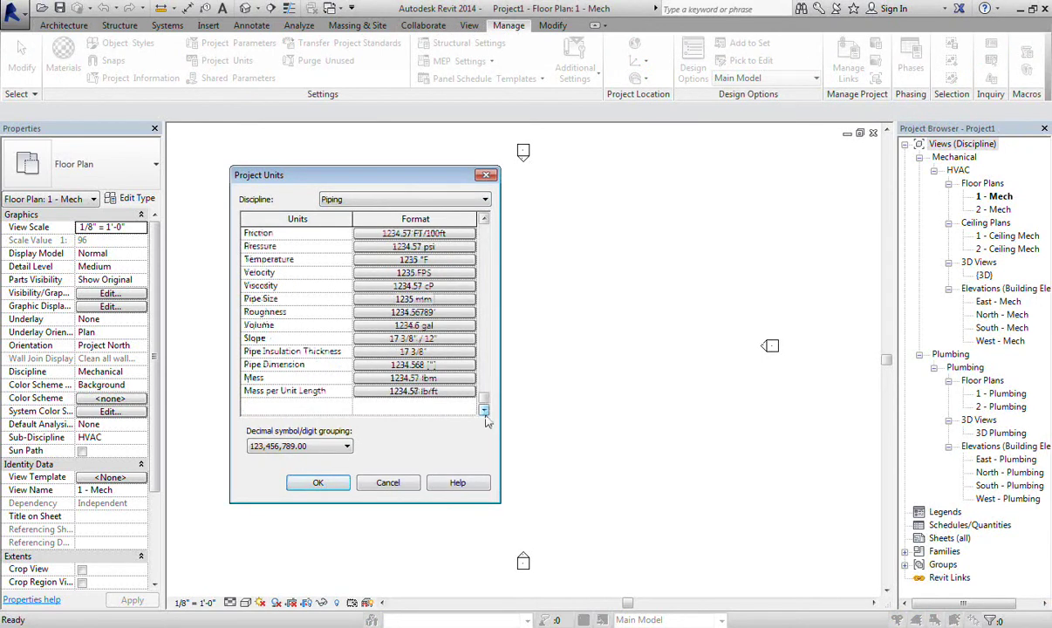
left_click(364, 199)
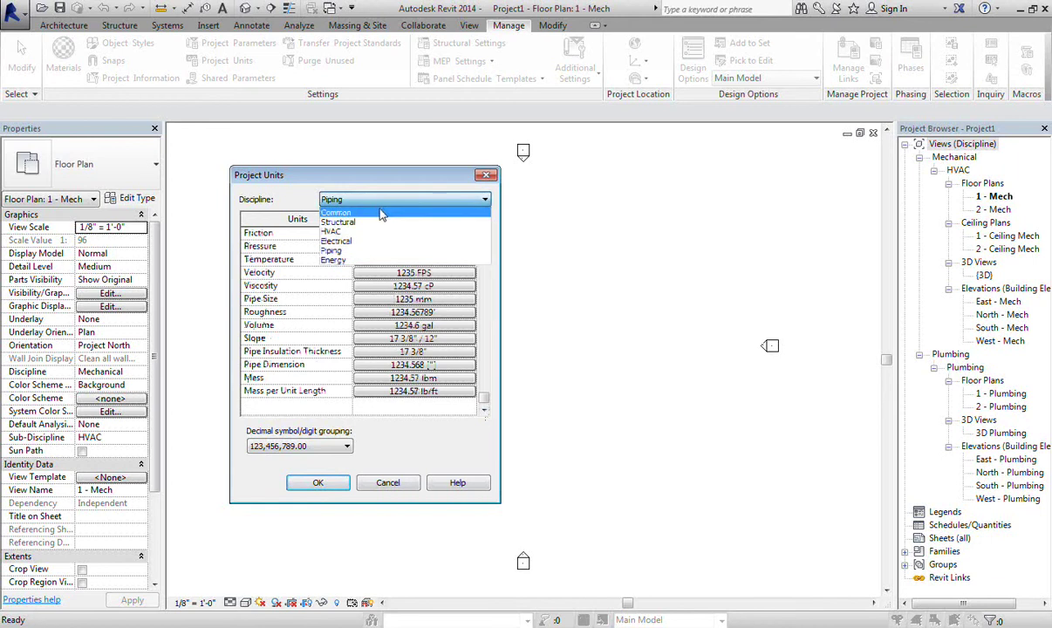
left_click(361, 212)
left_click(390, 233)
left_click(403, 259)
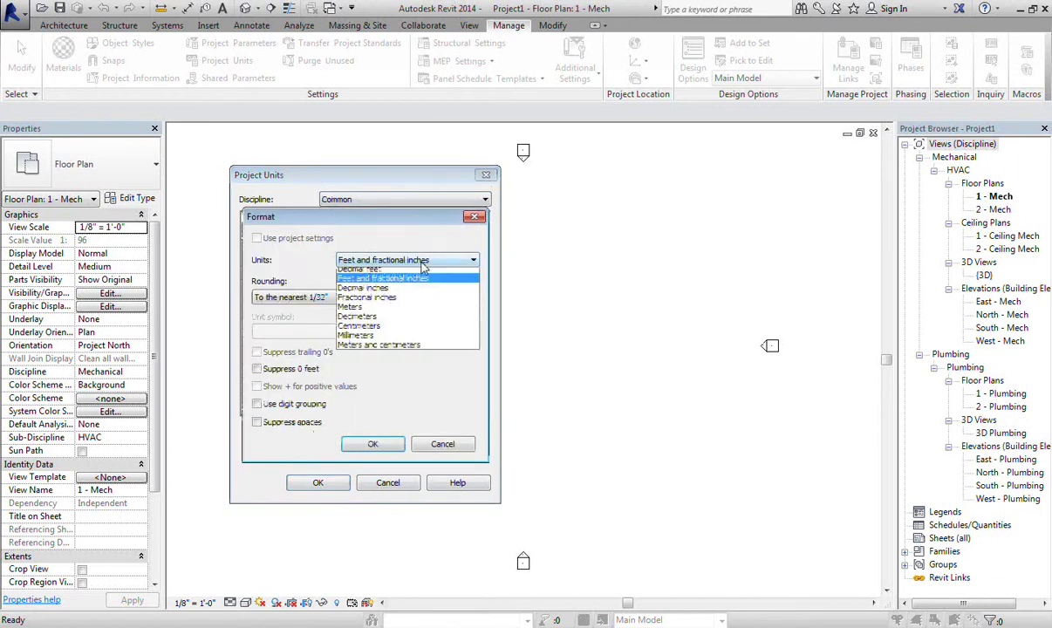
left_click(384, 330)
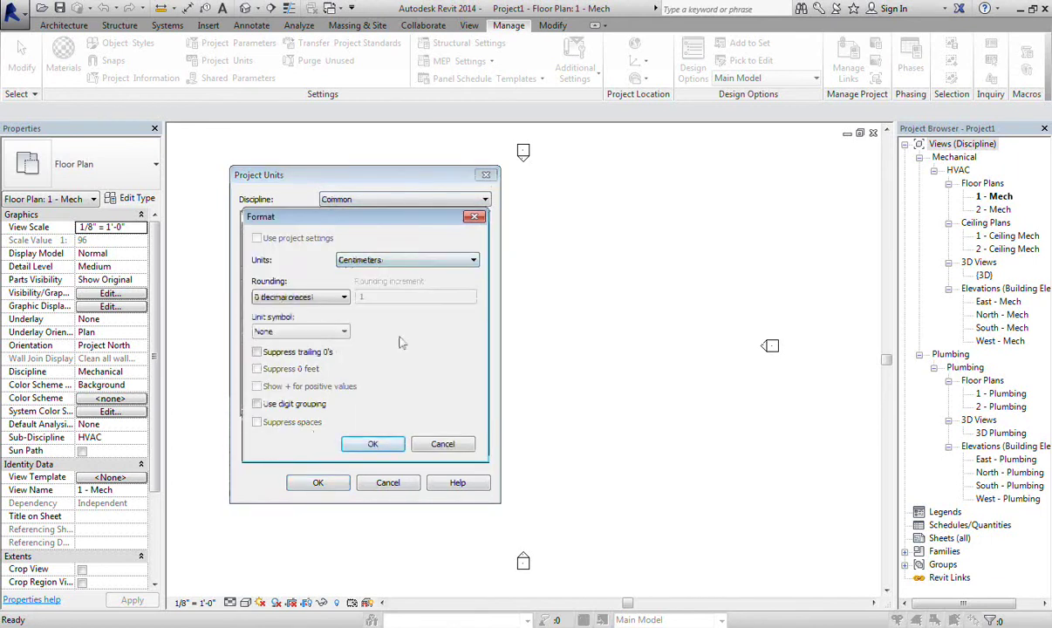
left_click(300, 333)
left_click(284, 346)
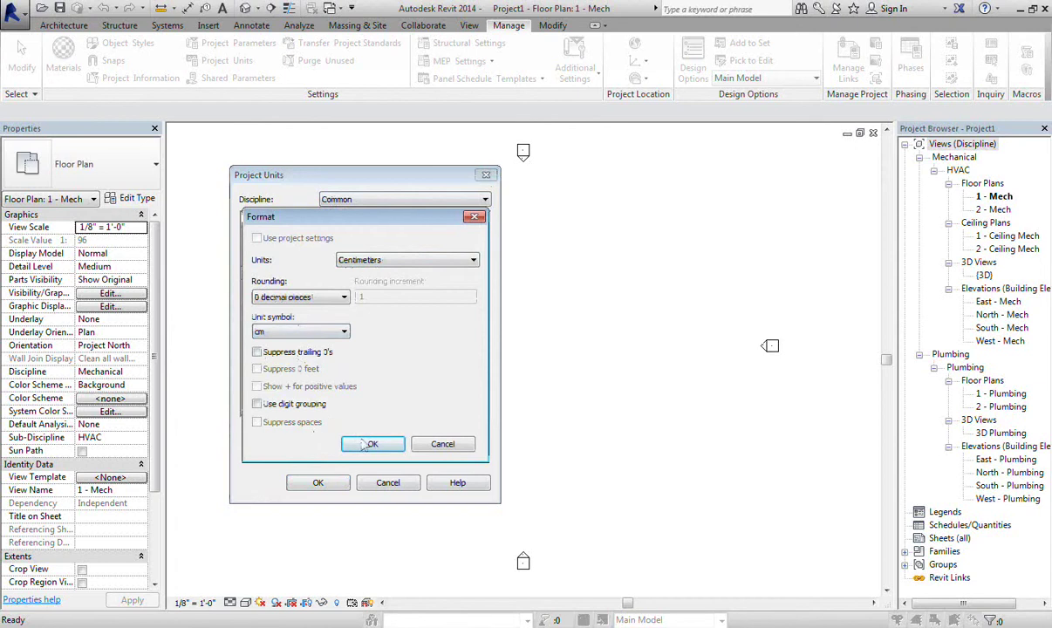
left_click(373, 445)
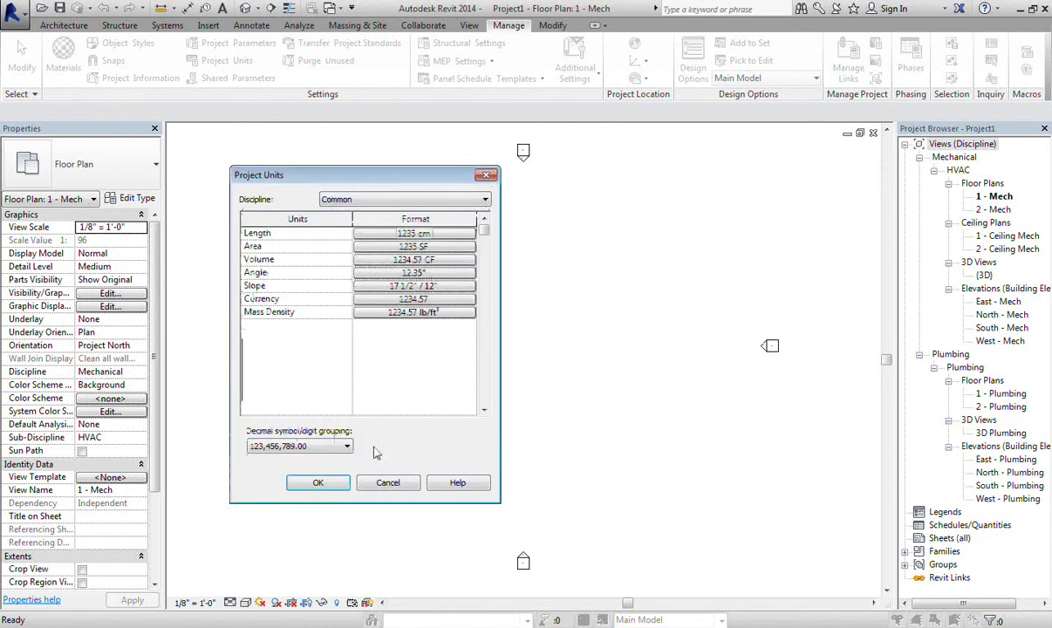
left_click(345, 490)
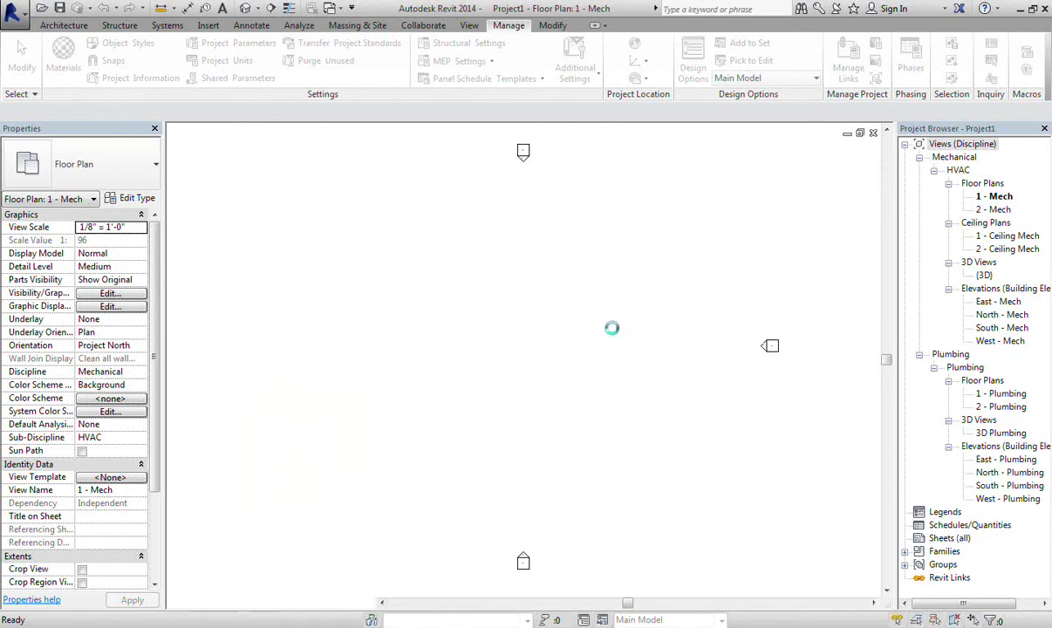
Open the 1 - Plumbing floor plan and look over the available wall types
middle_click_drag(608, 334, 569, 347)
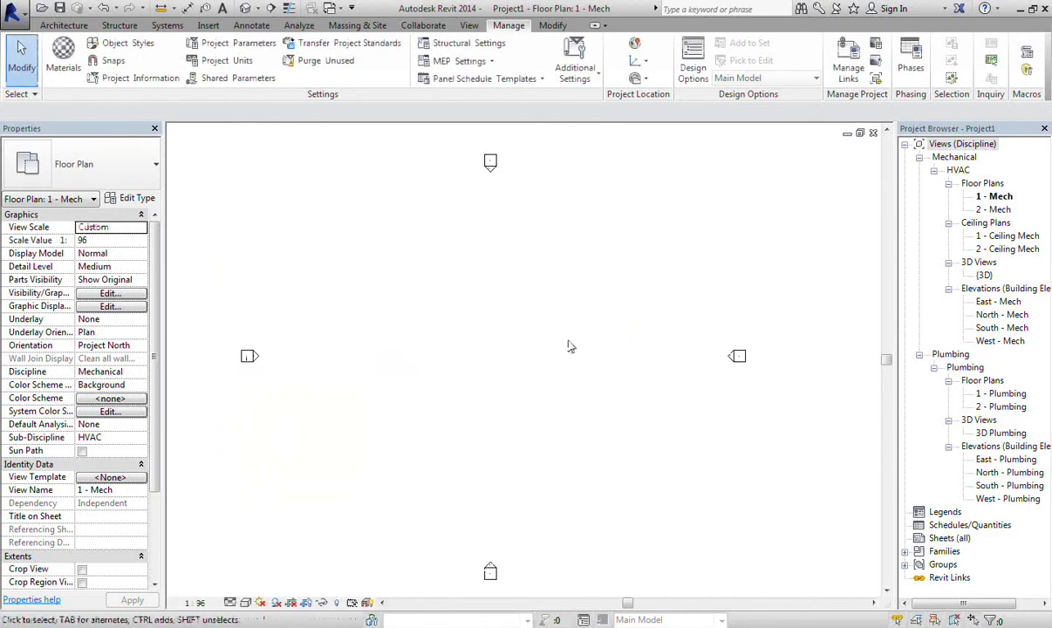
double_click(1001, 394)
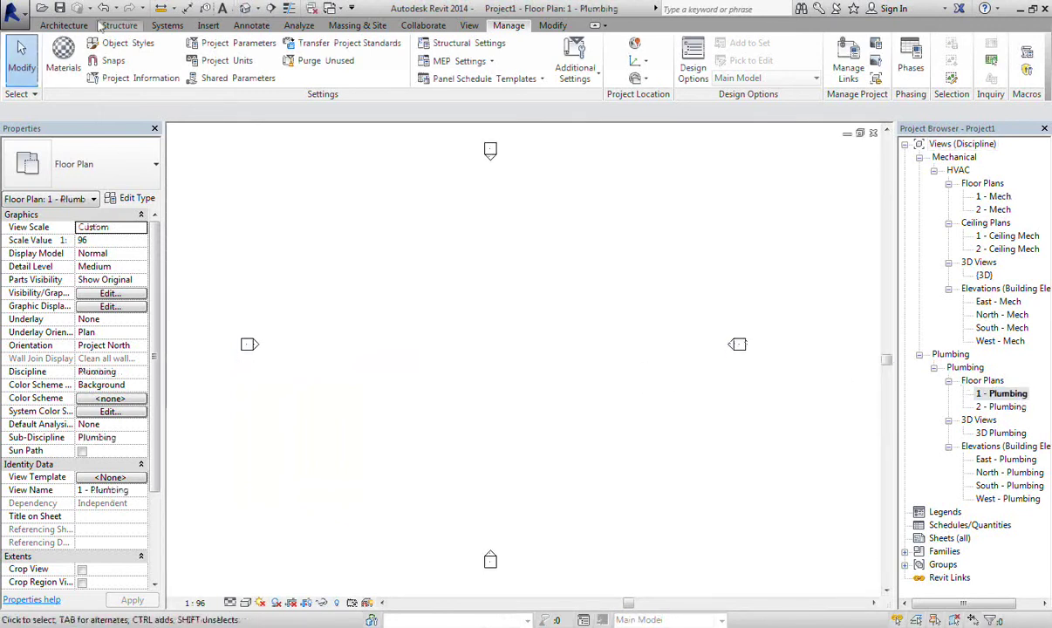
left_click(64, 25)
left_click(59, 75)
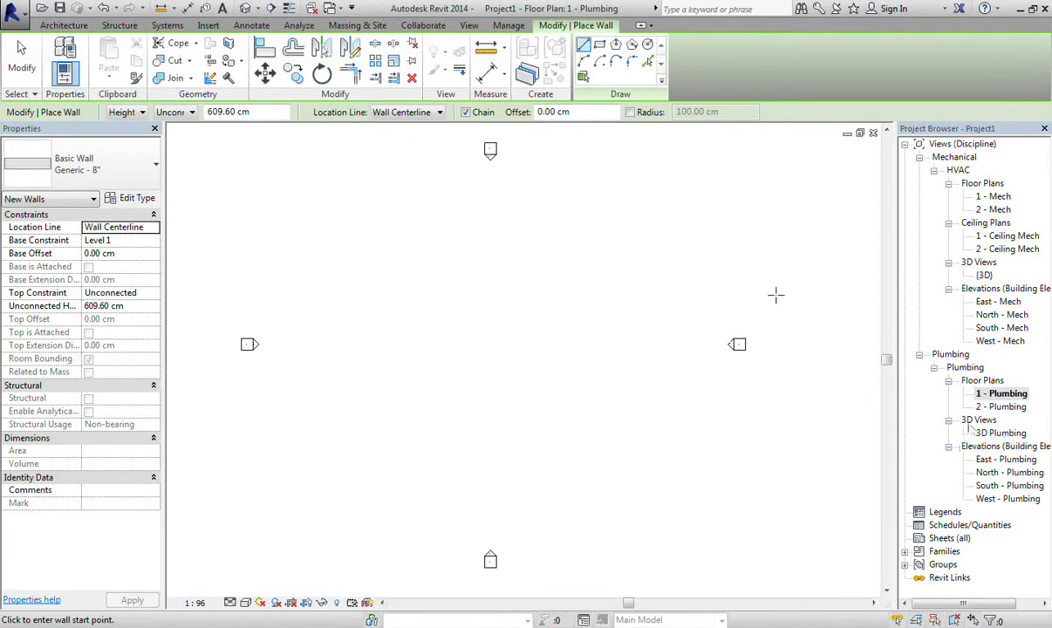
Raise Level 2 to 400 cm in the North - Plumbing elevation, then return to 1 - Plumbing
double_click(1004, 472)
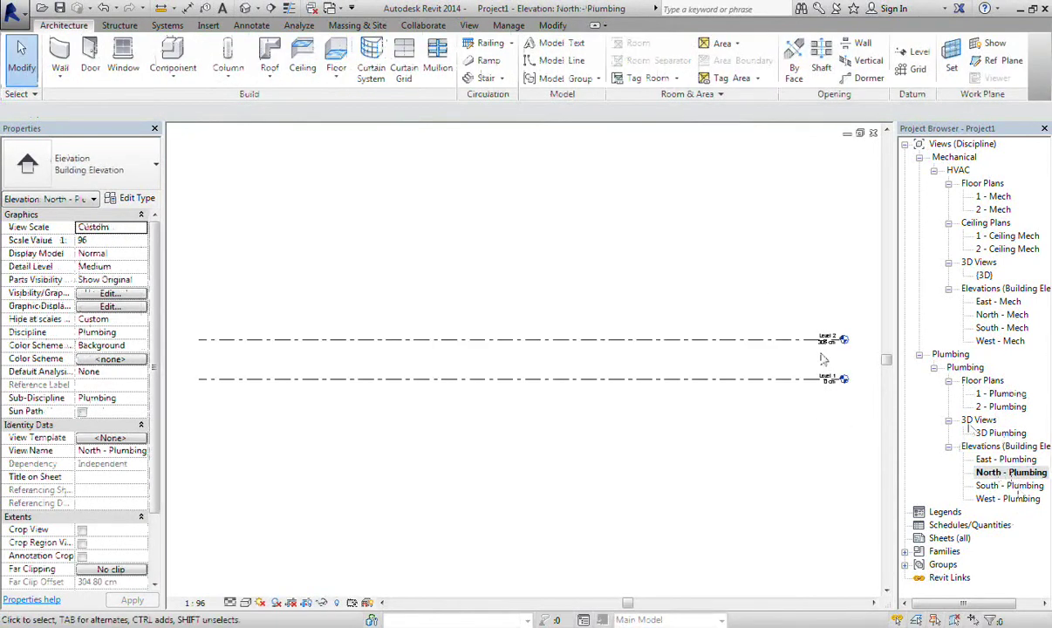
scroll(822, 359, "up", 2)
scroll(827, 348, "up", 2)
double_click(843, 336)
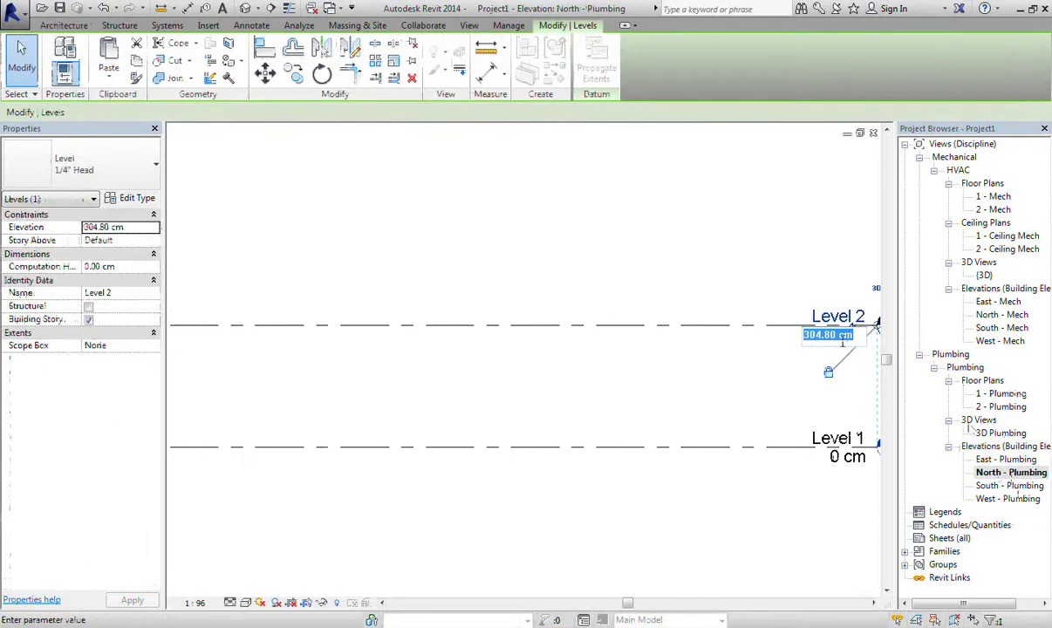
type("400")
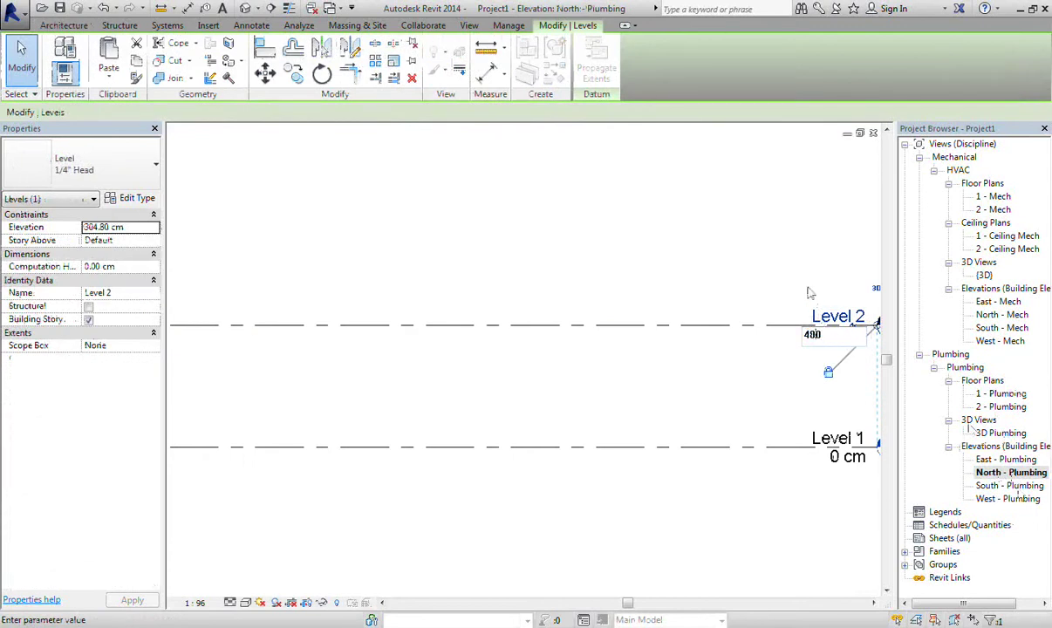
key("Return")
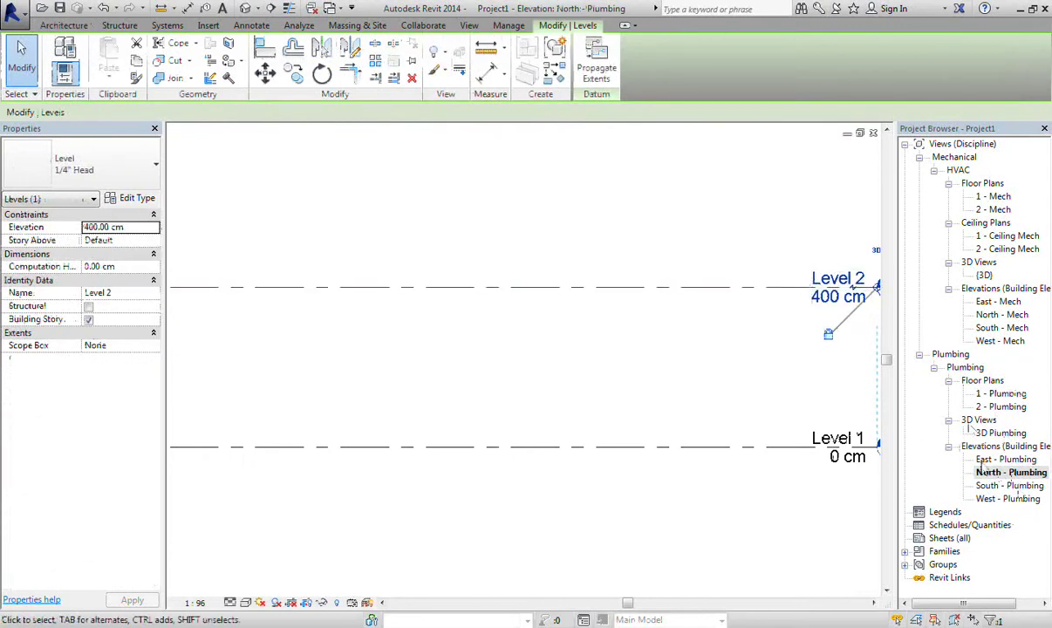
double_click(1010, 394)
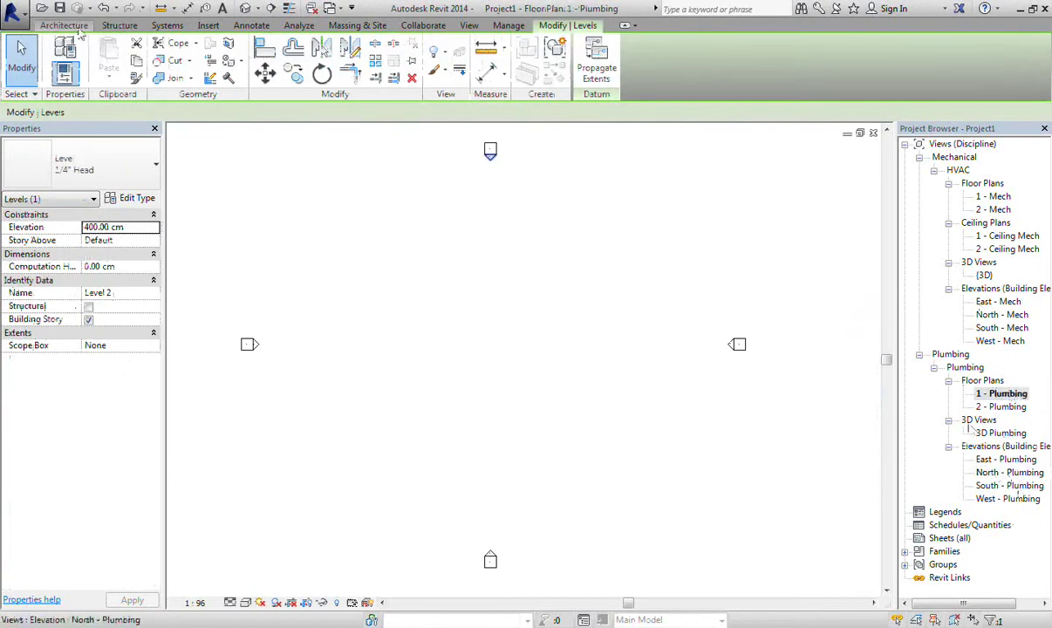
left_click(77, 27)
Draw a rectangle of walls about 3010 by 2630 cm rising to Level 2, then recentre the view
left_click(54, 49)
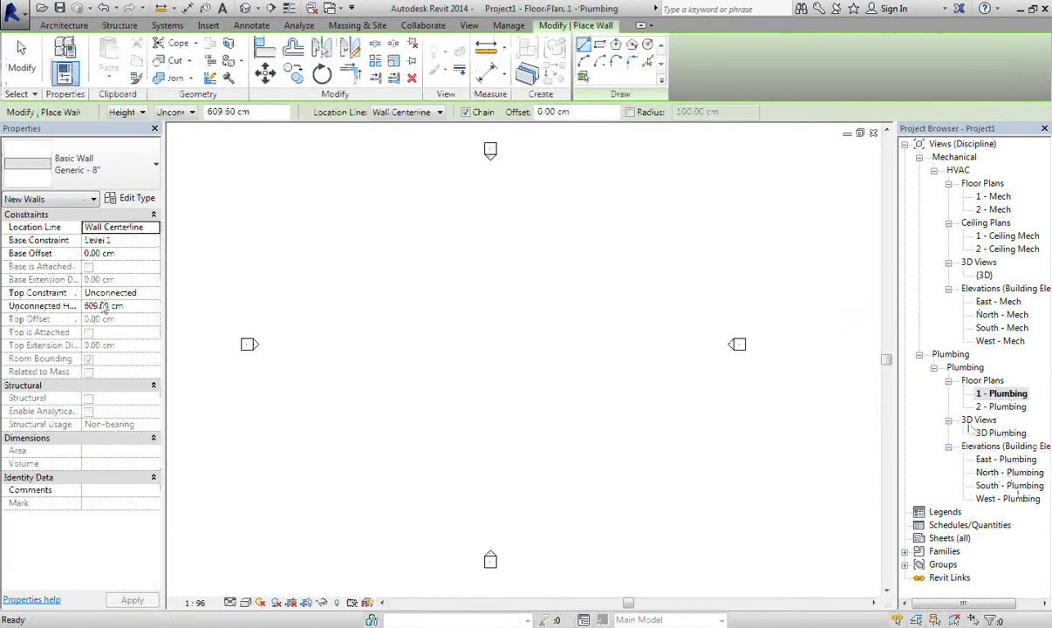
left_click(150, 293)
left_click(131, 323)
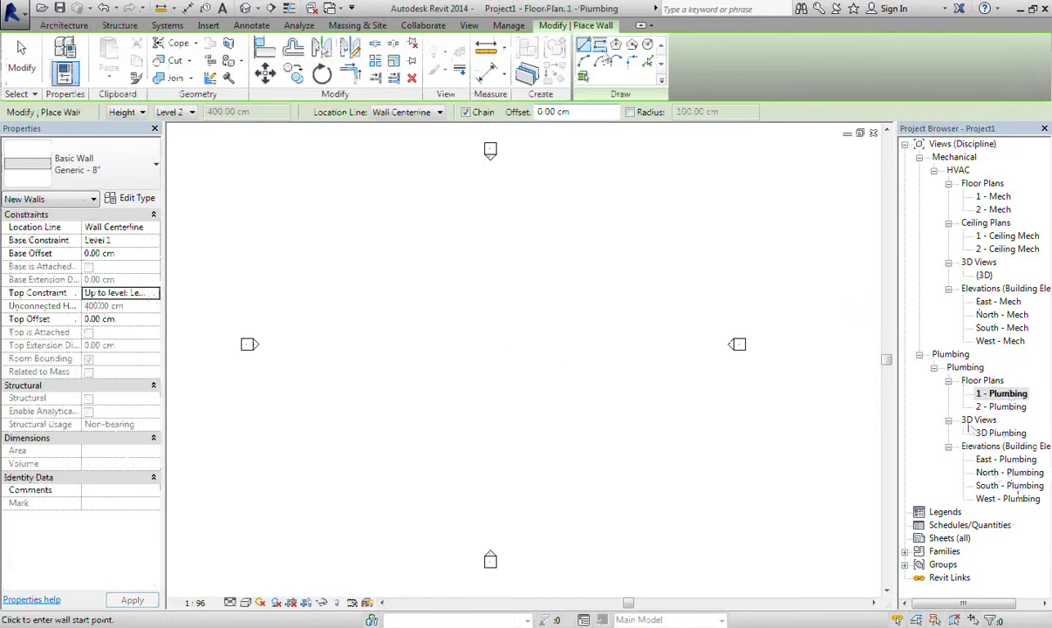
left_click(600, 48)
left_click(362, 249)
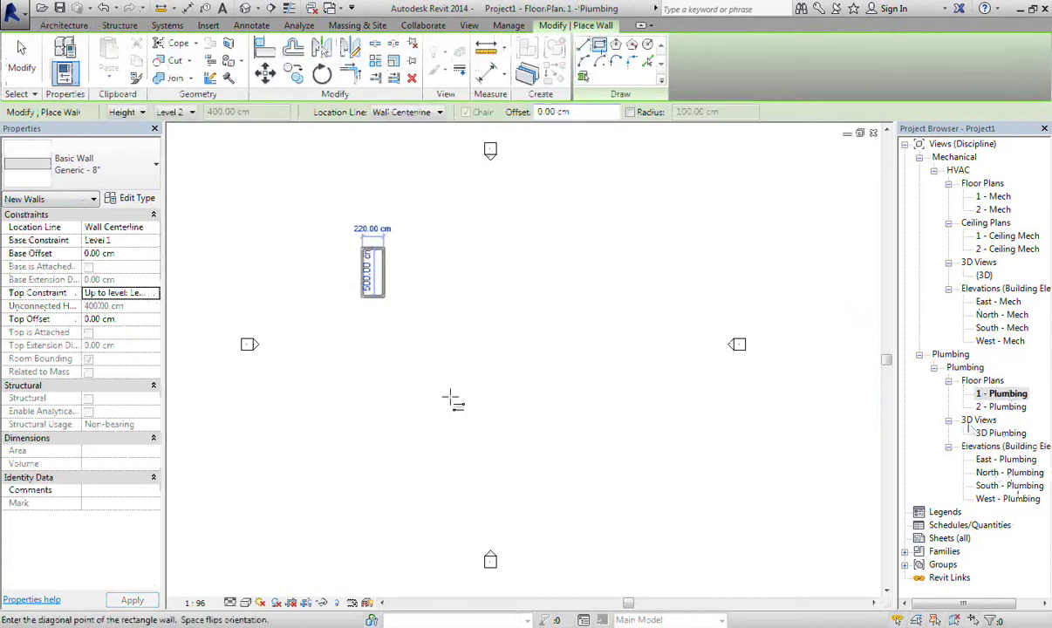
left_click(653, 501)
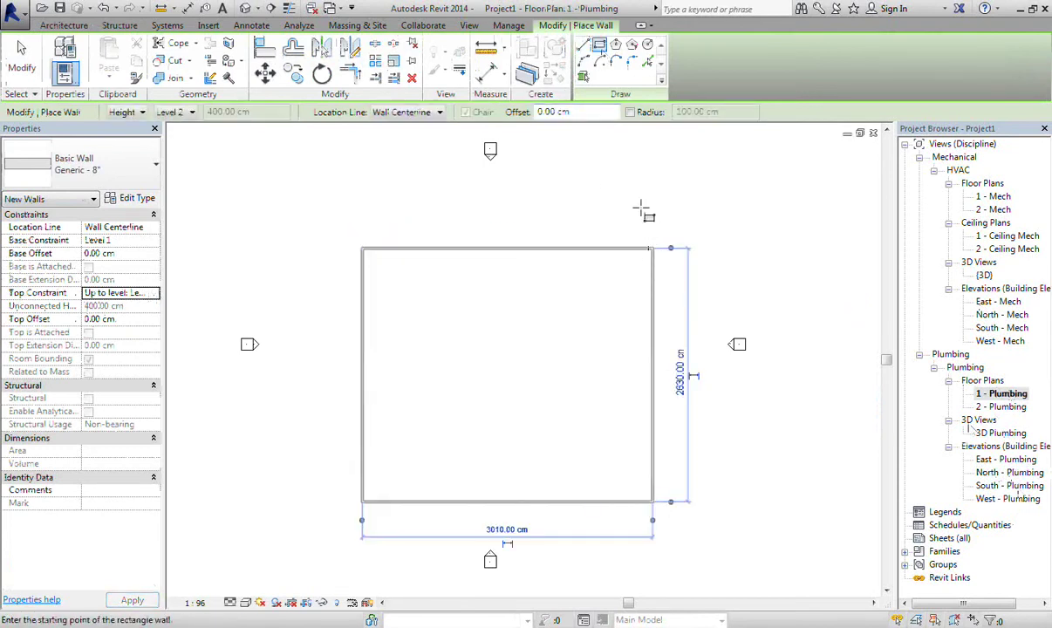
right_click(642, 212)
left_click(678, 218)
right_click(607, 184)
left_click(641, 190)
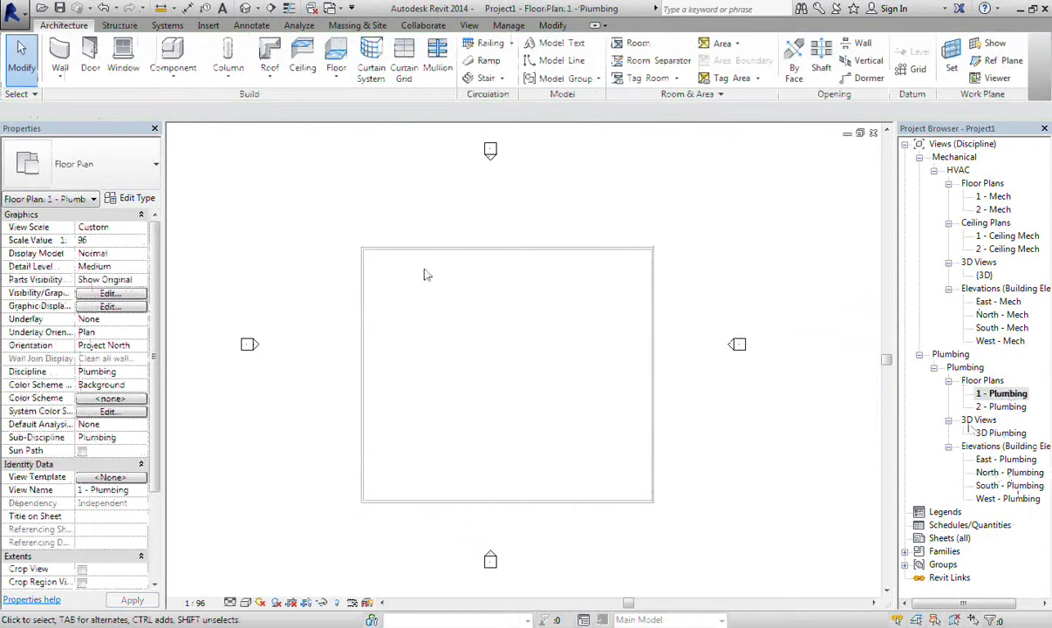
scroll(425, 273, "up", 2)
middle_click_drag(561, 275, 547, 237)
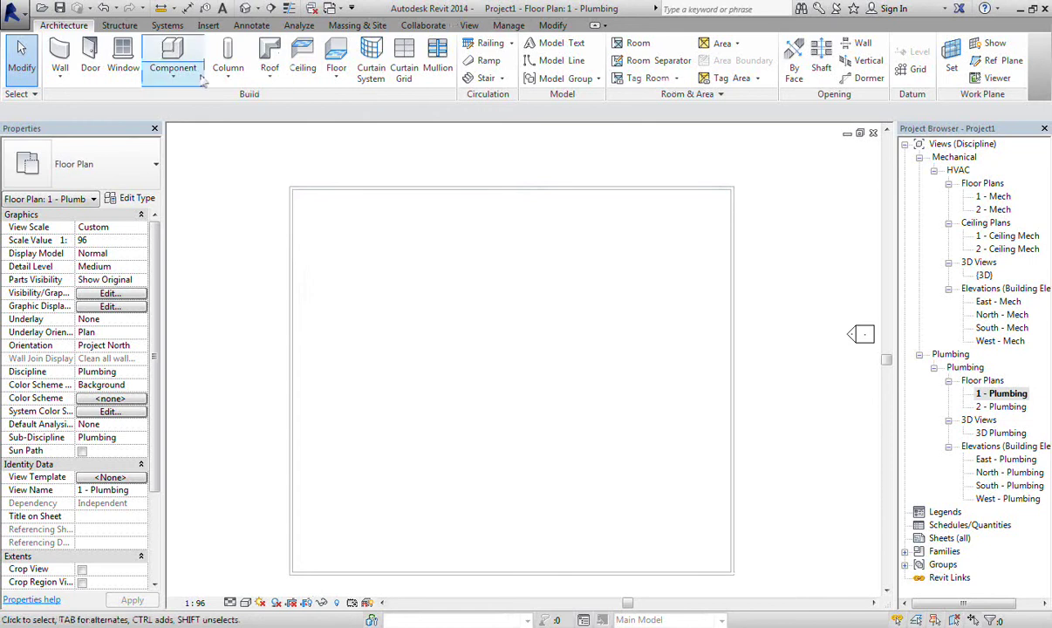
Begin placing a plumbing fixture and browse to the US Metric library on the E drive
left_click(167, 25)
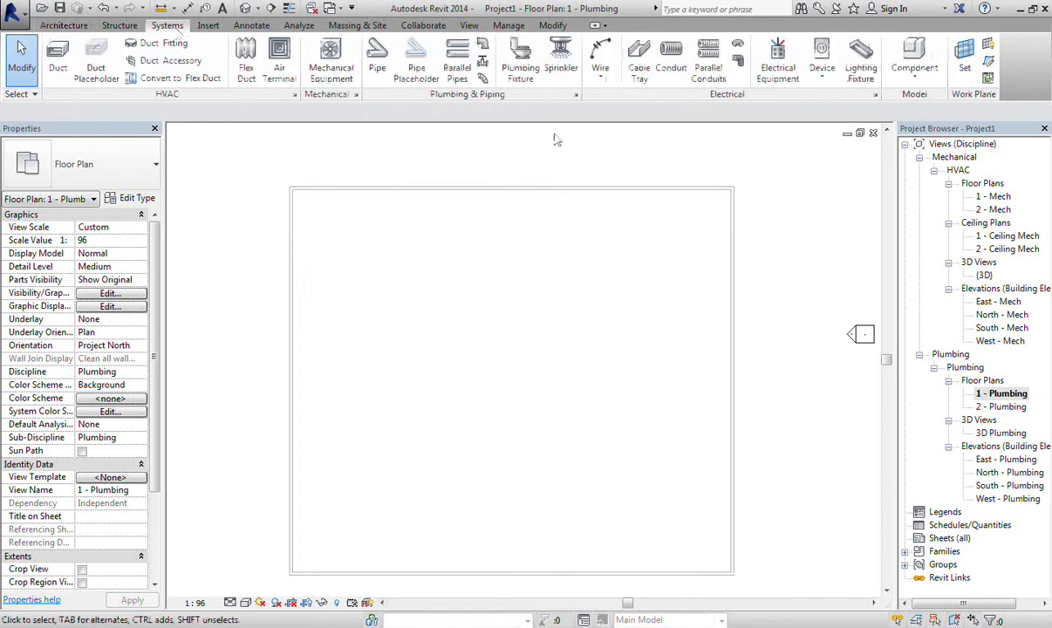
left_click(522, 68)
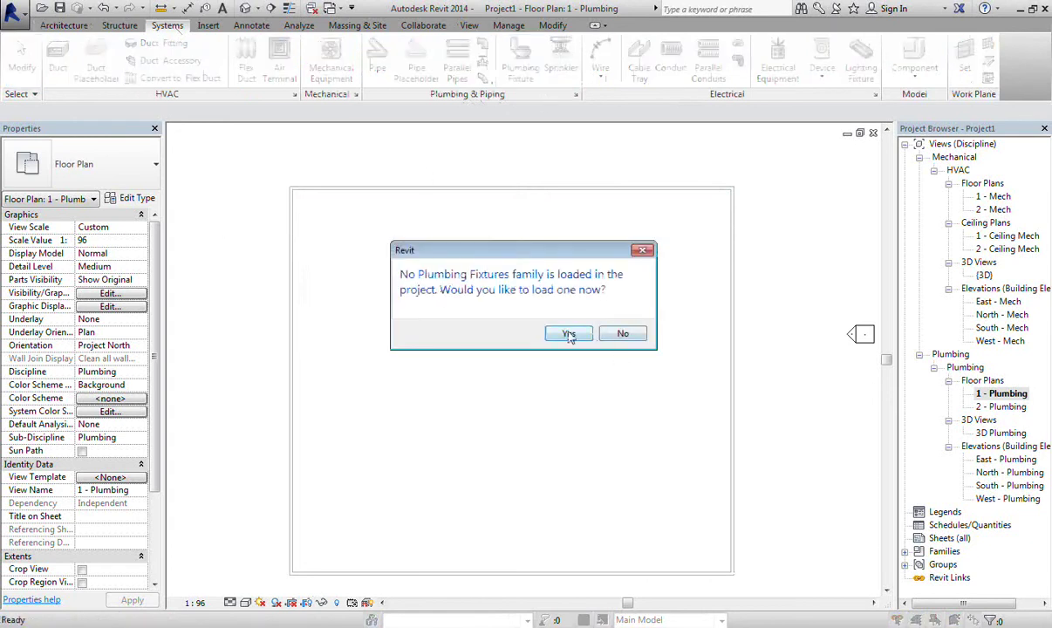
left_click(568, 334)
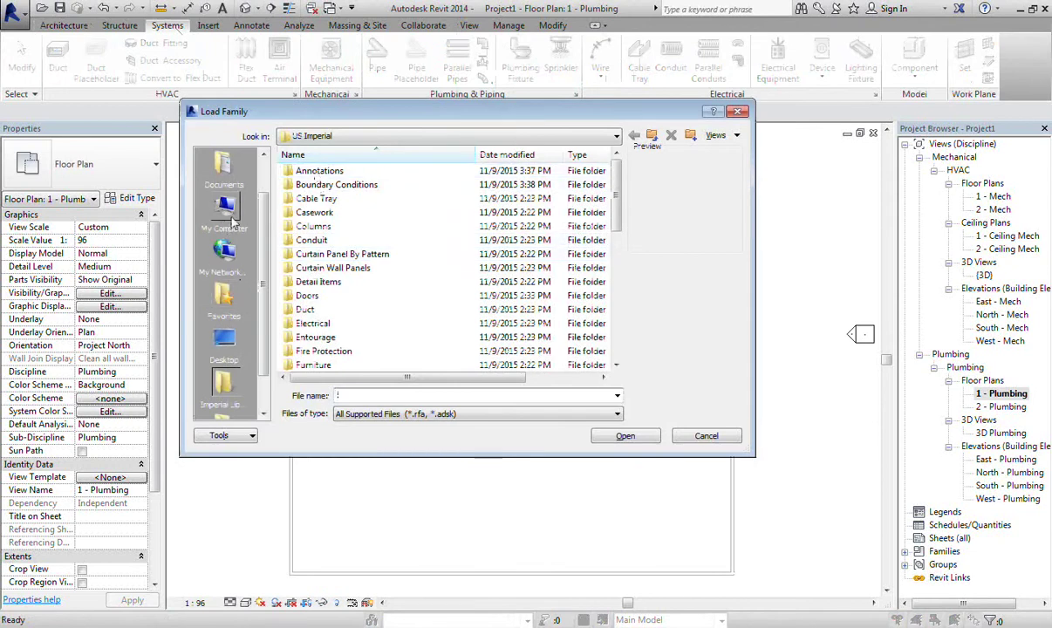
left_click(231, 214)
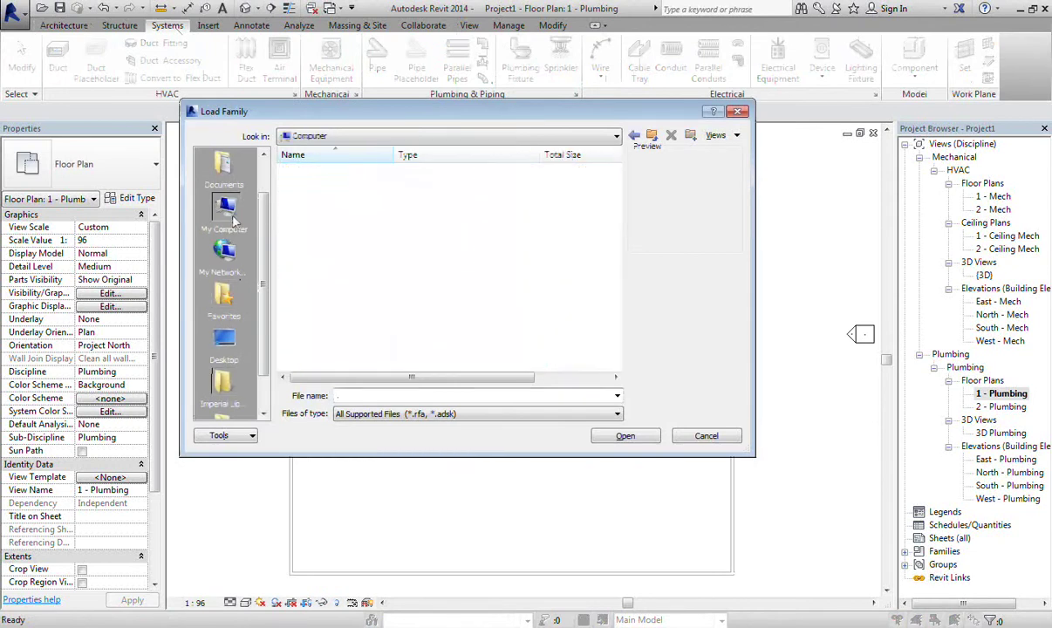
left_click(356, 218)
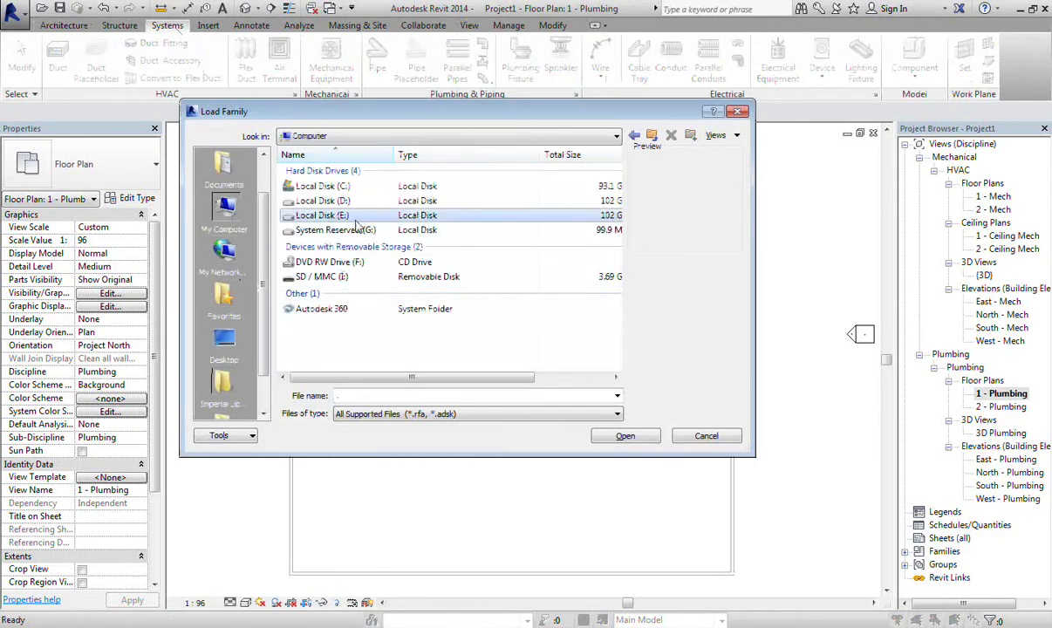
double_click(356, 219)
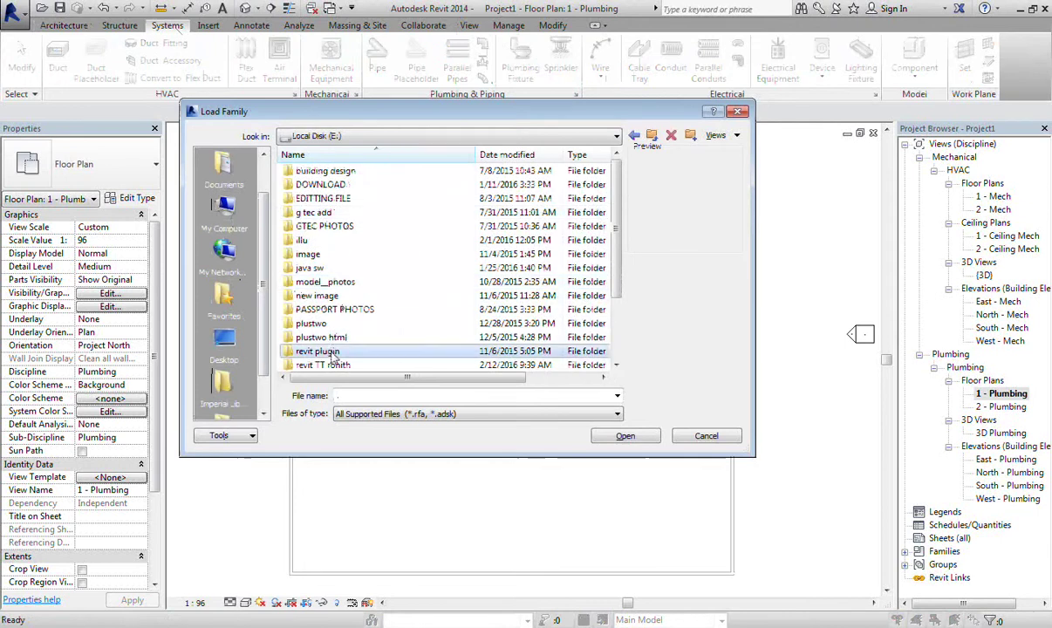
double_click(316, 336)
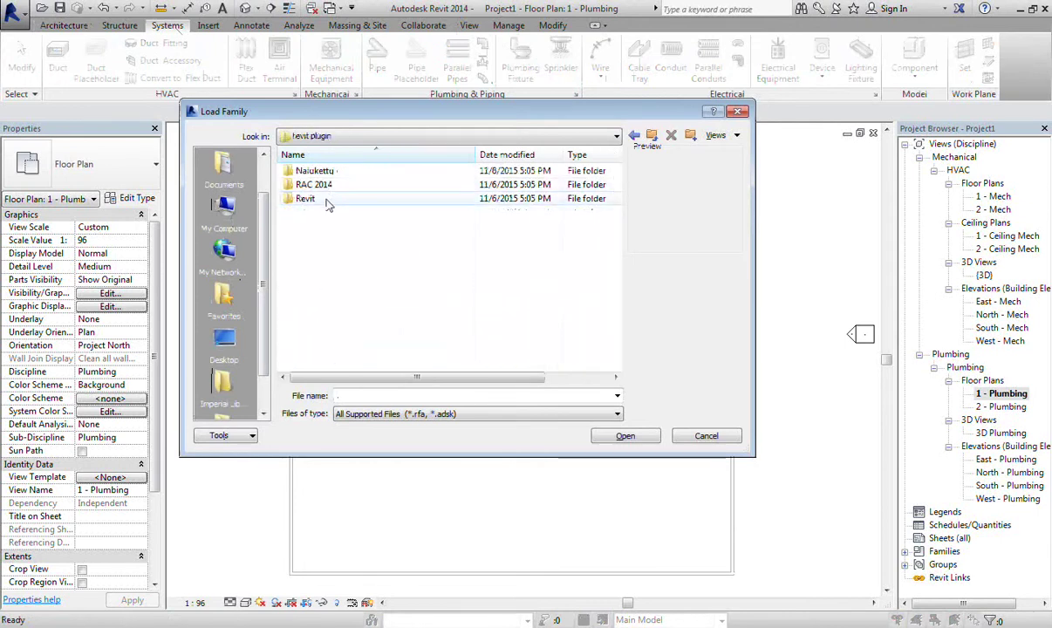
double_click(315, 185)
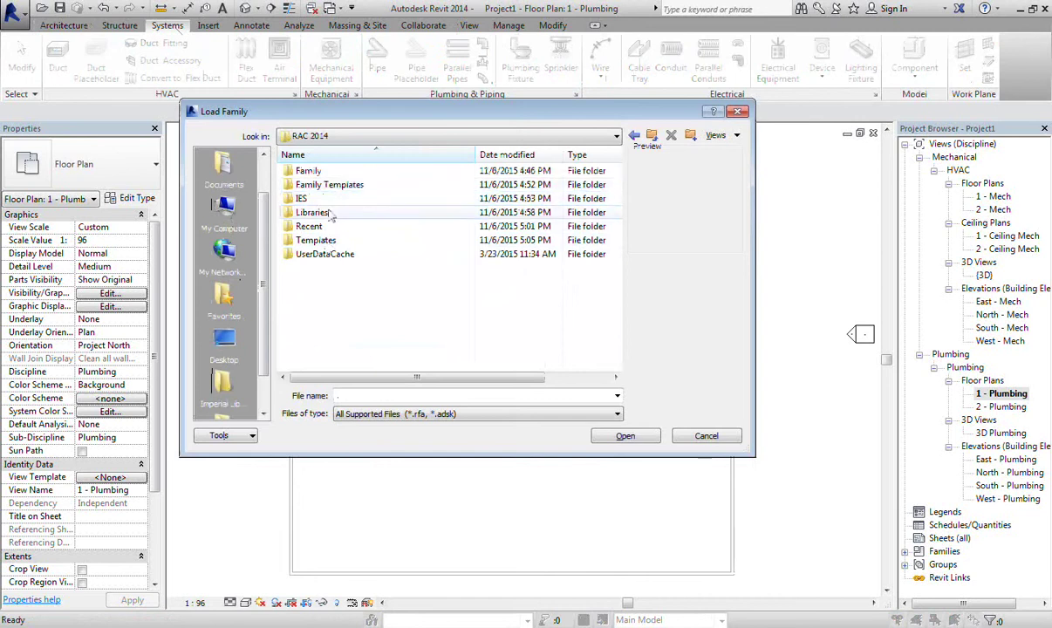
double_click(319, 212)
double_click(316, 268)
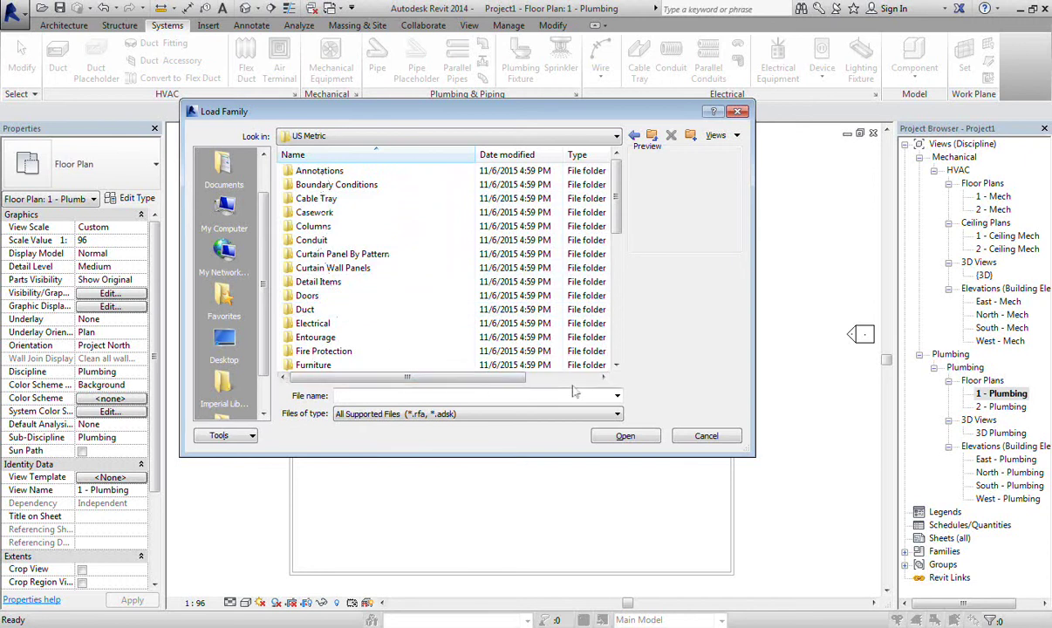
Load all five families from Plumbing > MEP > Fixtures > Water Closets
left_click(616, 365)
scroll(616, 366, "down", 1)
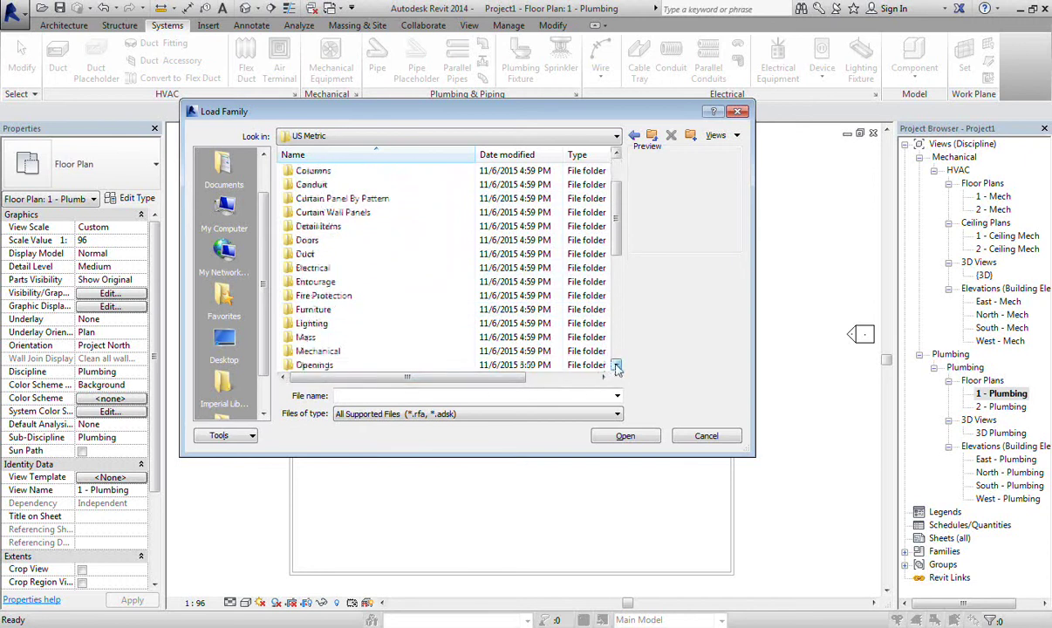
scroll(616, 366, "down", 1)
scroll(616, 366, "down", 1)
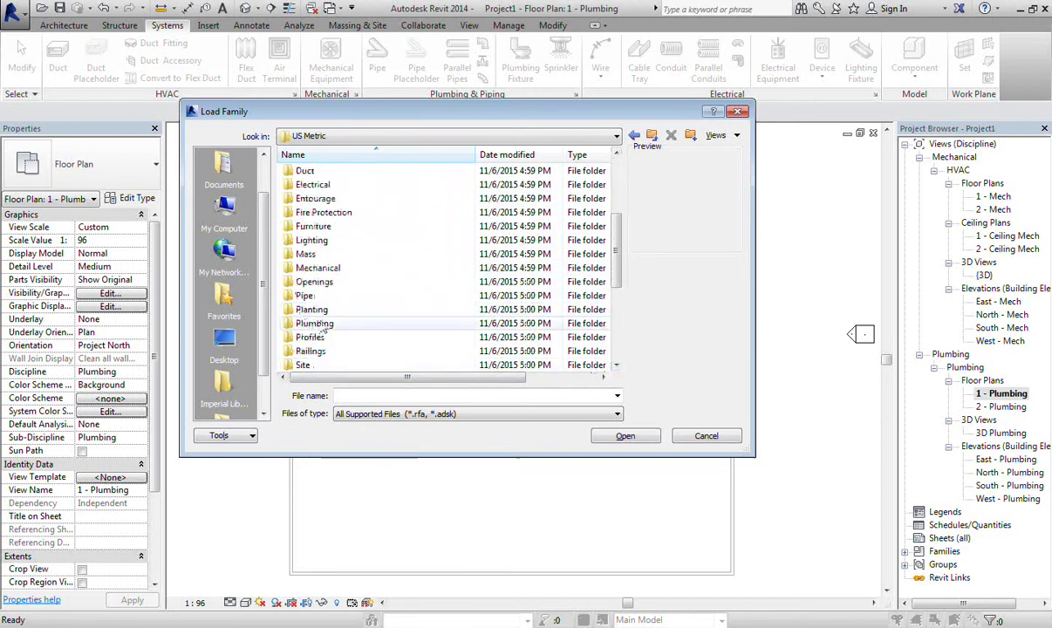
double_click(310, 322)
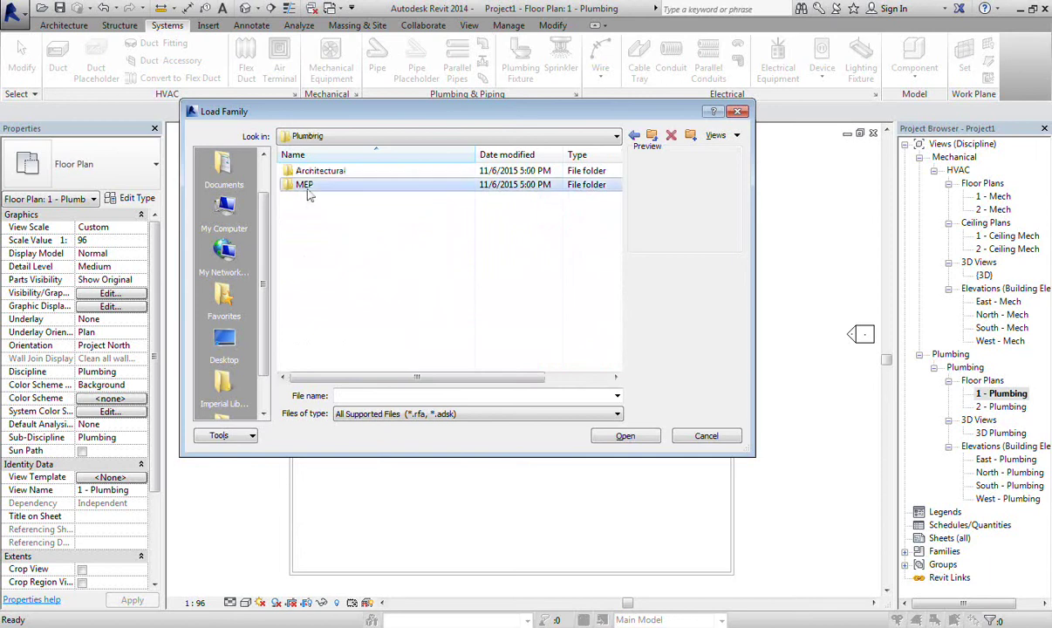
double_click(304, 186)
double_click(321, 187)
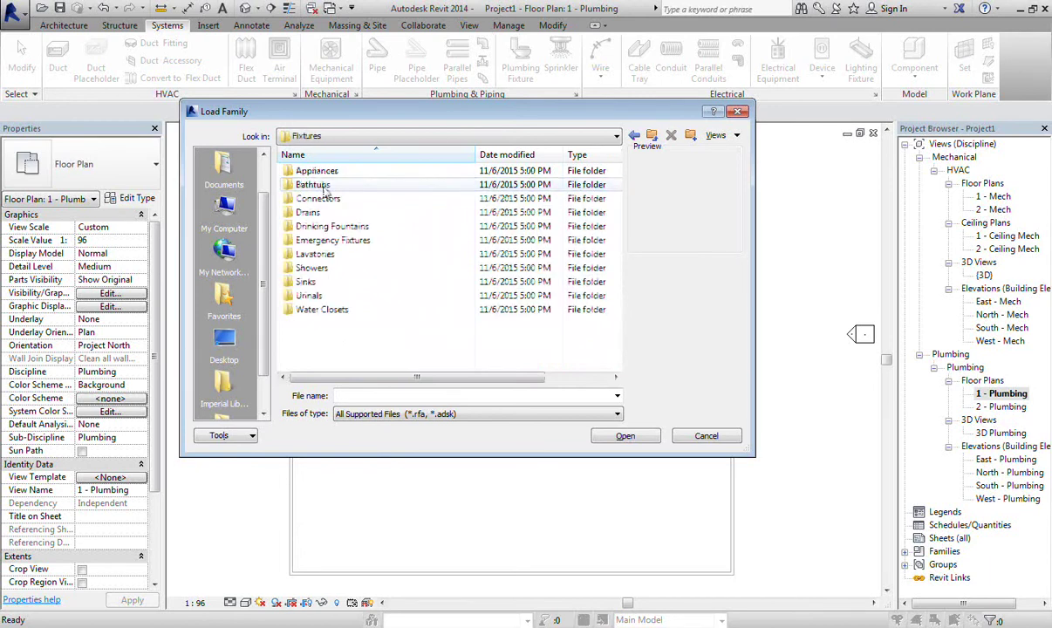
double_click(337, 312)
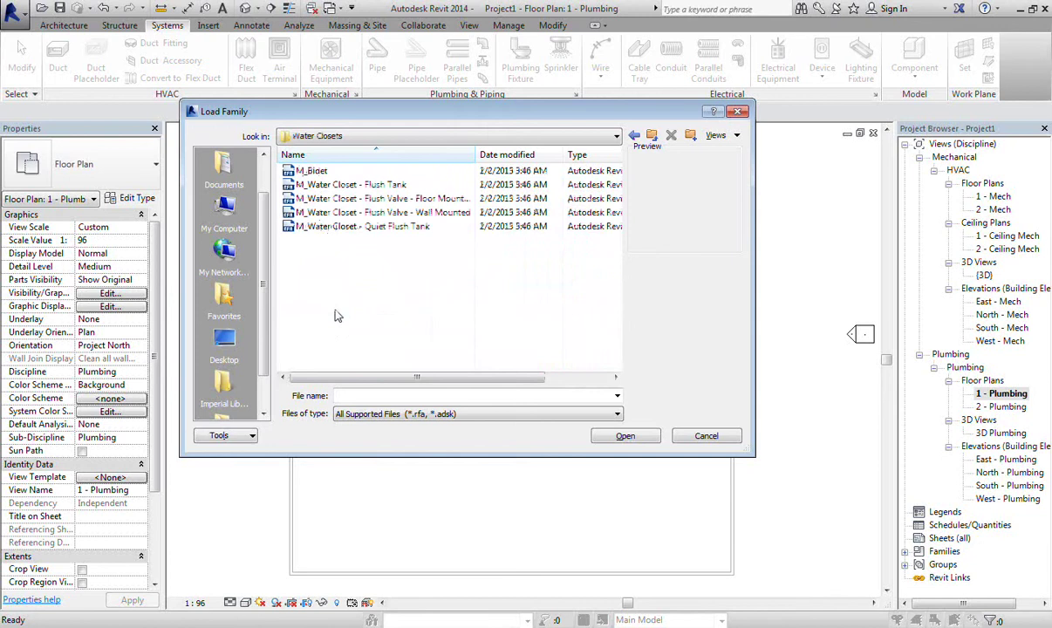
left_click_drag(348, 268, 300, 161)
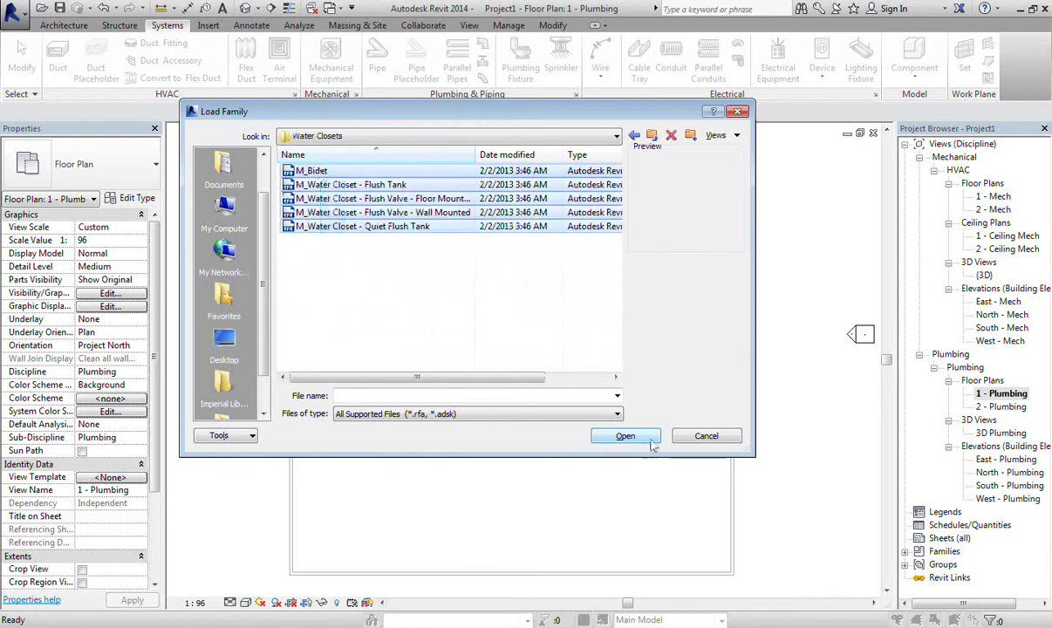
left_click(417, 292)
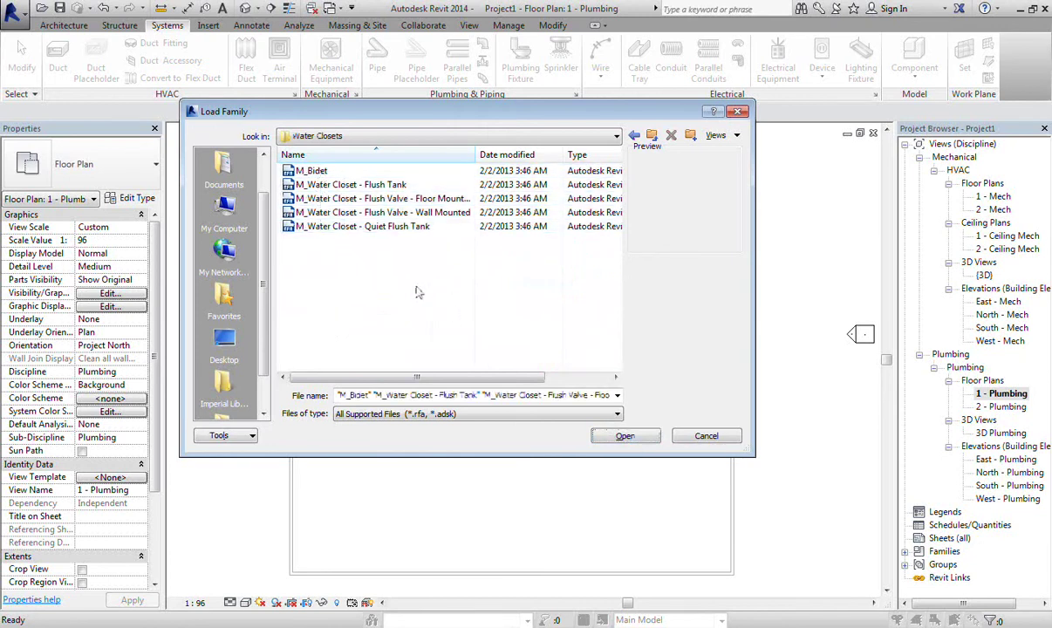
left_click_drag(378, 253, 342, 155)
left_click(621, 438)
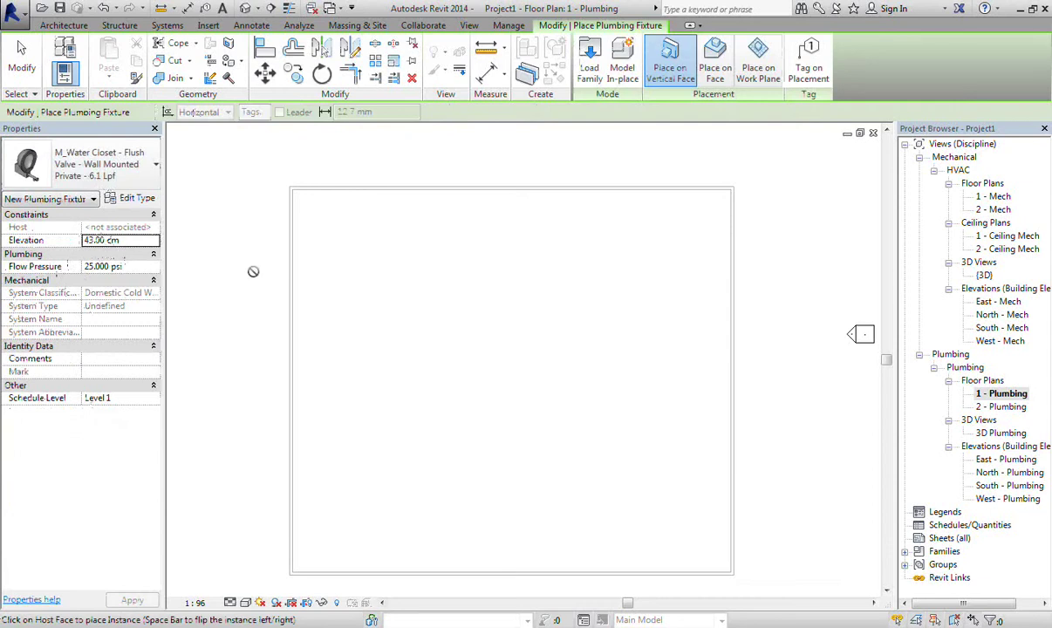
Place three M_Water Closet - Flush Valve fixtures in a row along the top wall, then end placement
scroll(383, 196, "up", 1)
scroll(405, 198, "up", 1)
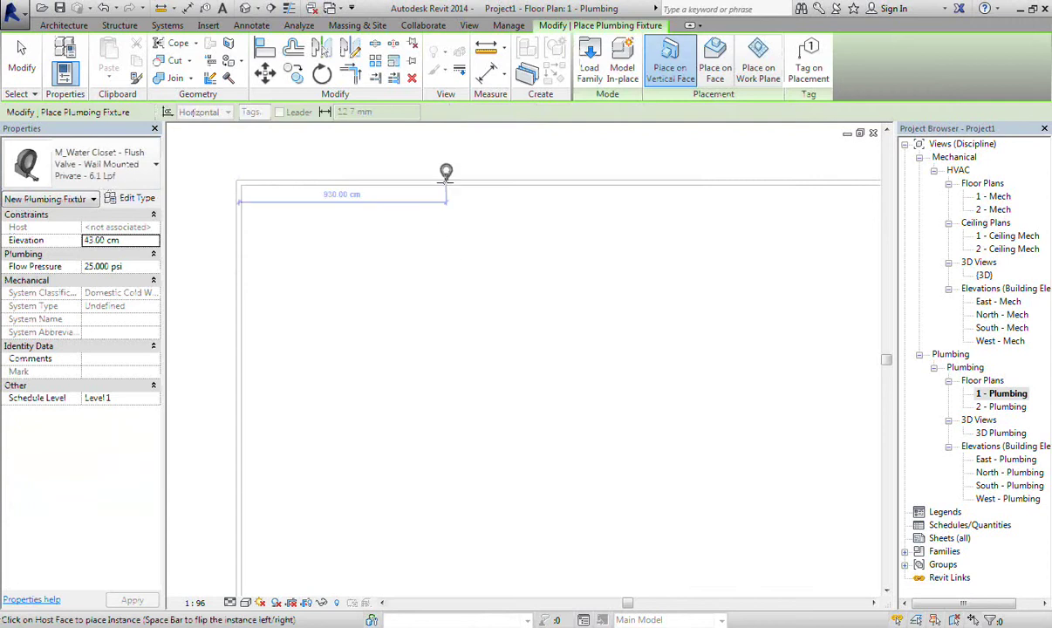
scroll(443, 183, "up", 3)
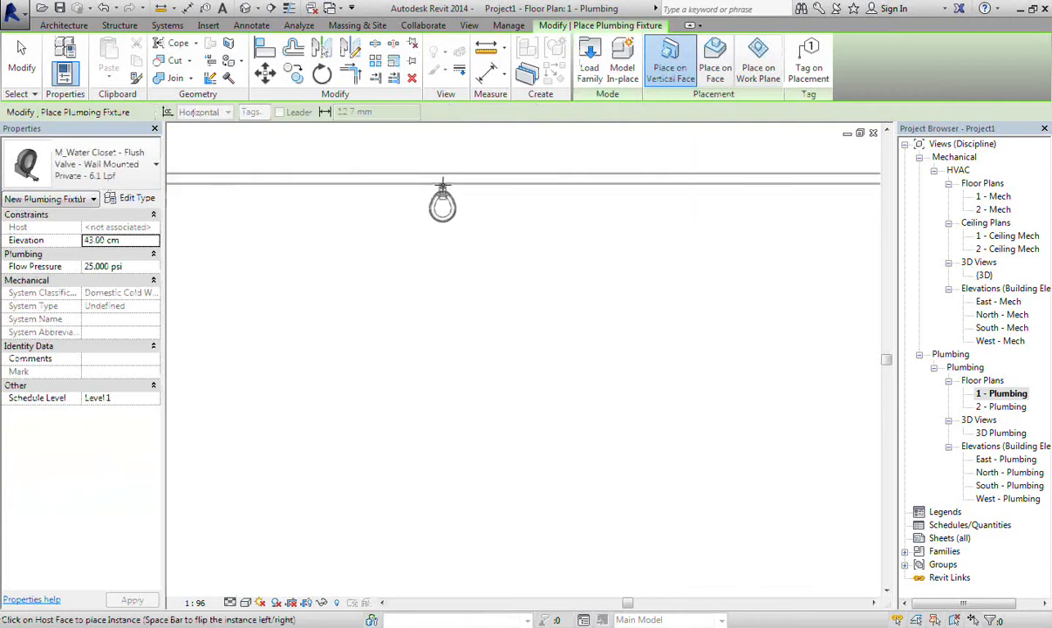
left_click(442, 182)
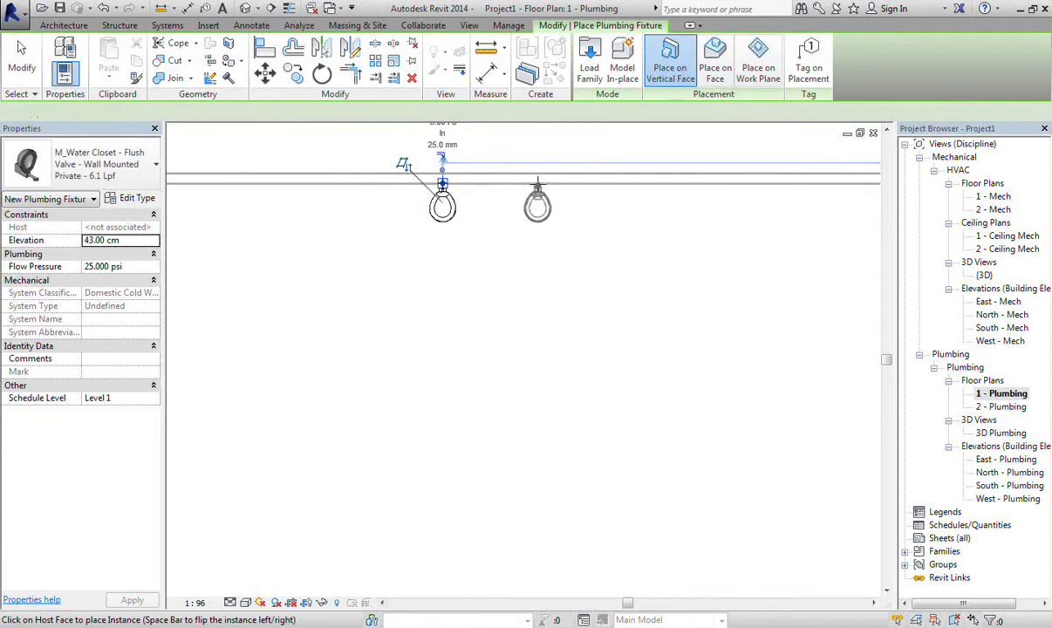
left_click(537, 183)
left_click(638, 183)
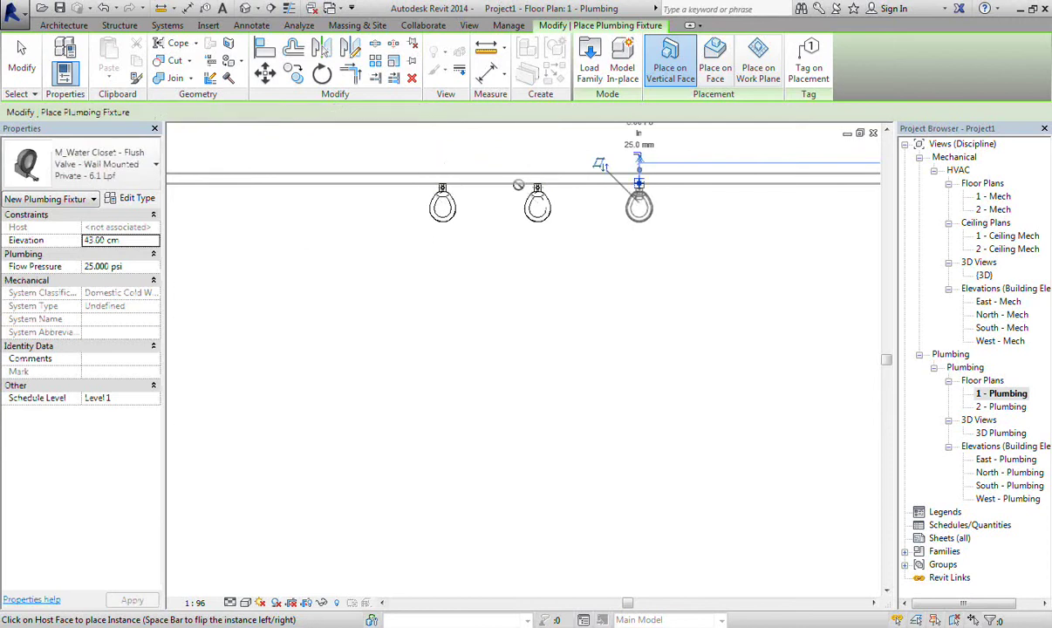
right_click(460, 260)
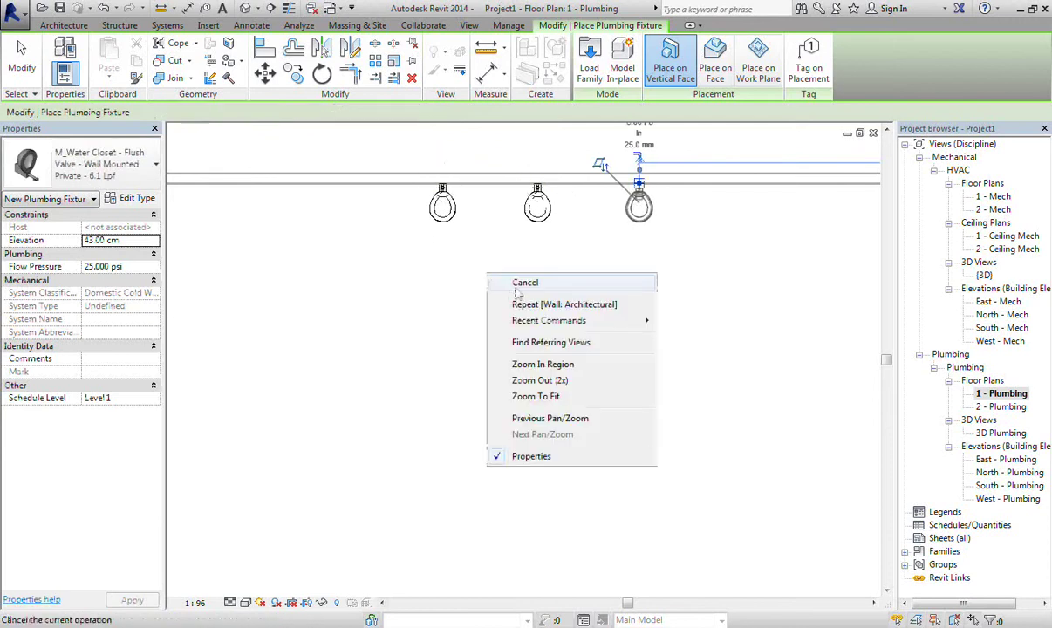
left_click(489, 275)
right_click(506, 272)
left_click(531, 290)
middle_click_drag(602, 324, 535, 366)
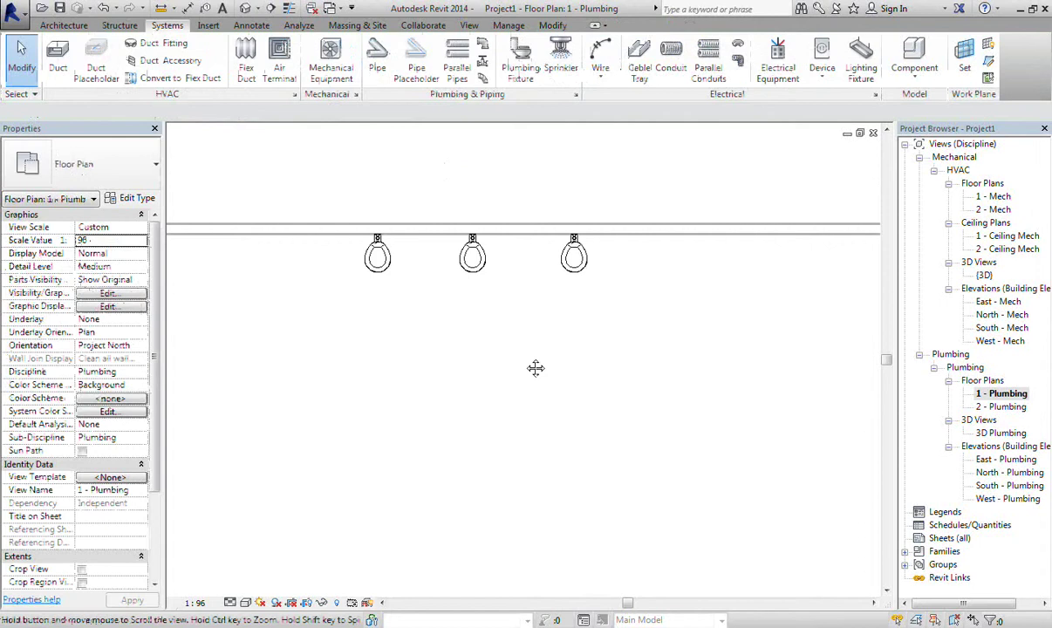
Zoom in on the three fixtures and select only the left water closet
right_click(398, 307)
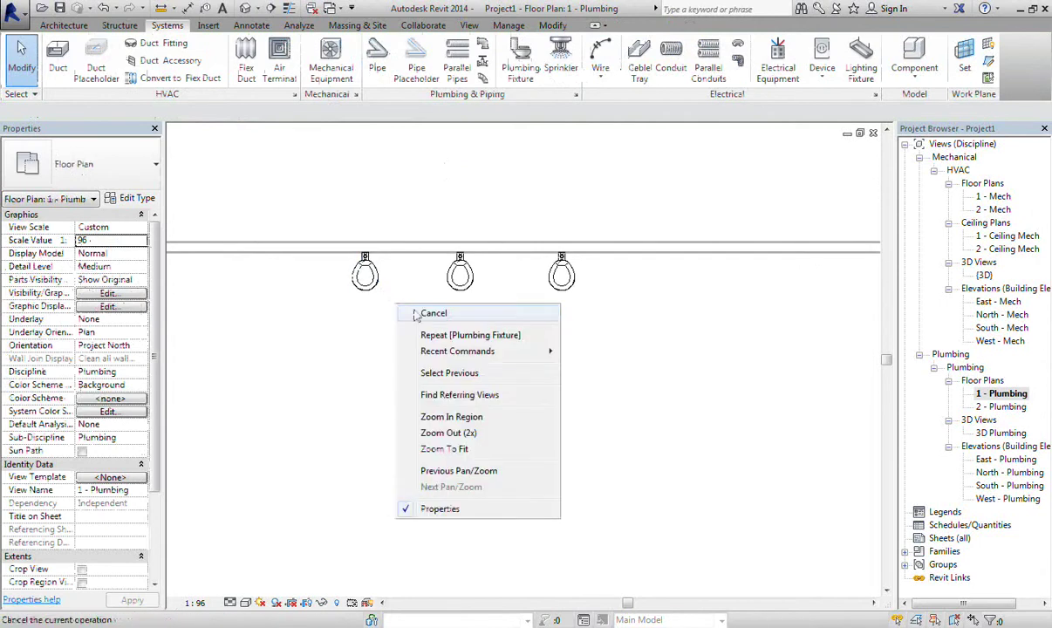
left_click(417, 314)
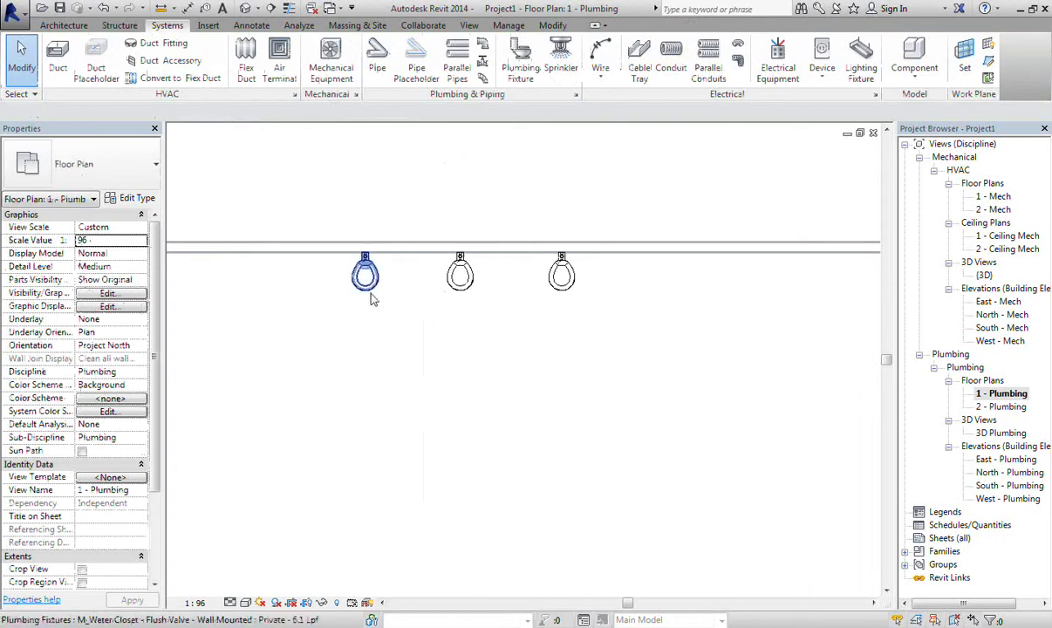
left_click(365, 278)
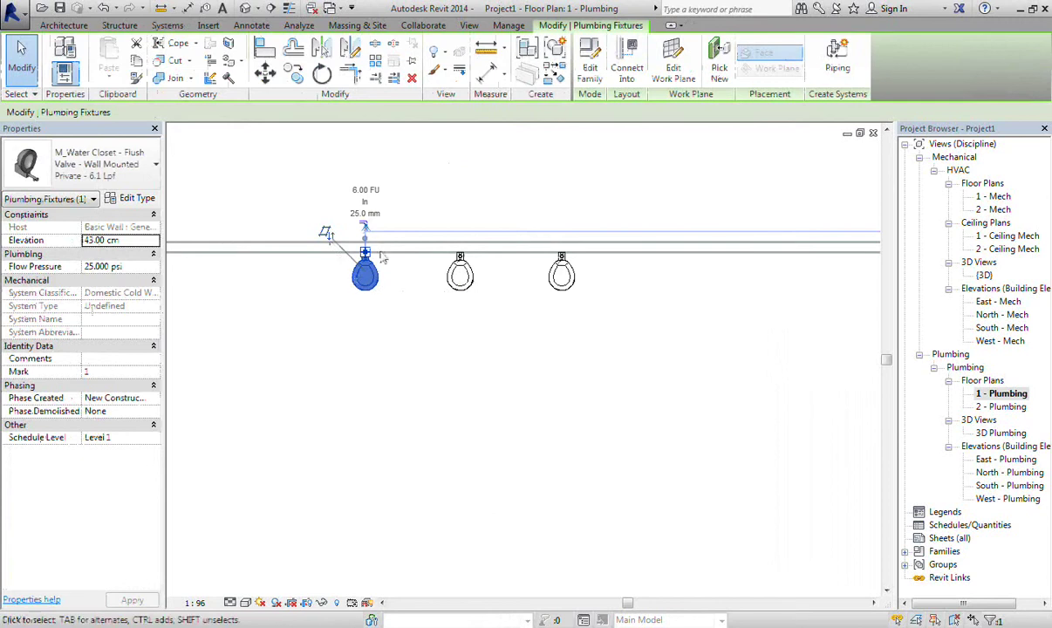
scroll(375, 259, "up", 2)
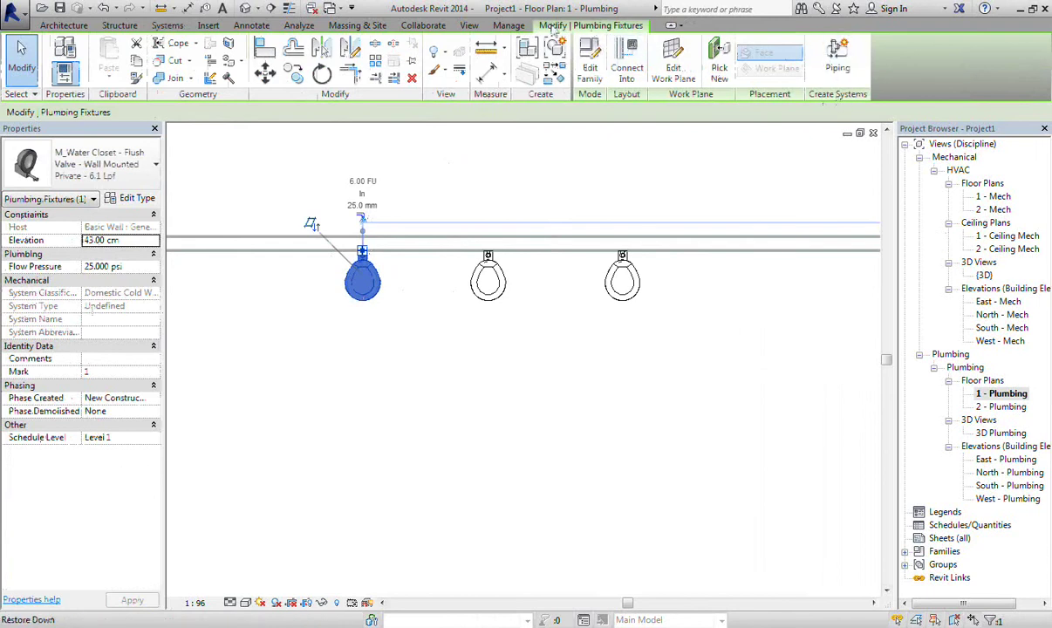
left_click(345, 309)
left_click(381, 297)
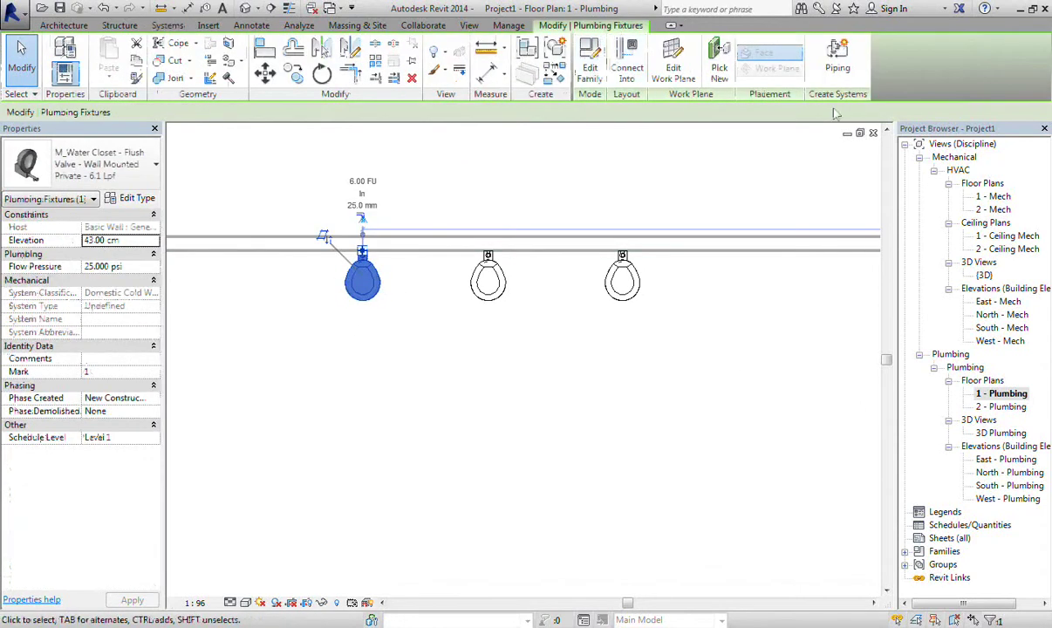
Create a Sanitary piping system named Sanitary 1 from the left water closet
left_click(836, 59)
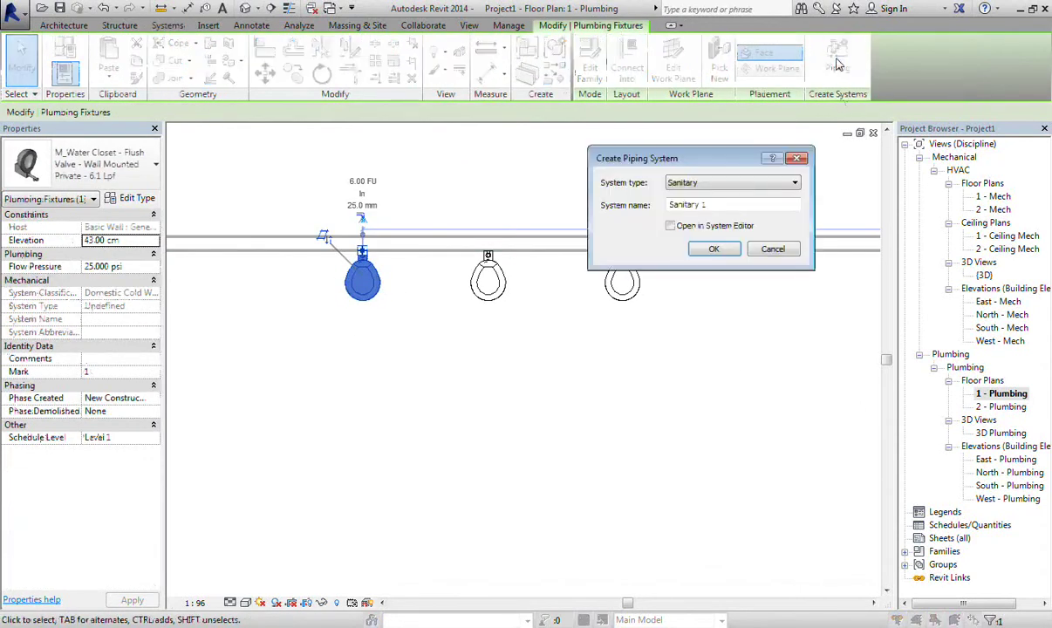
left_click(717, 187)
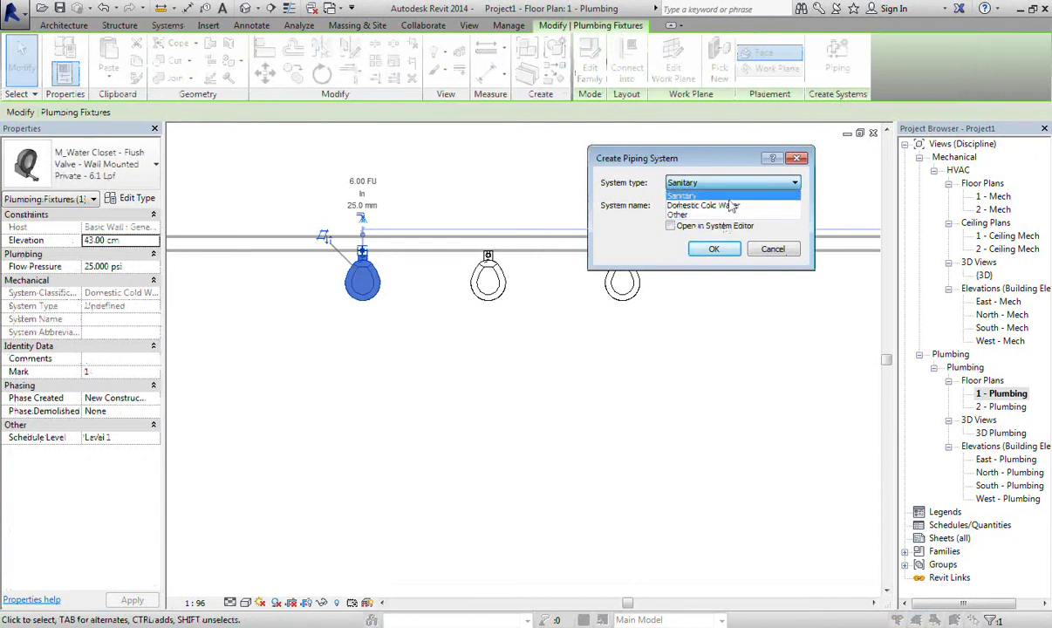
left_click(708, 197)
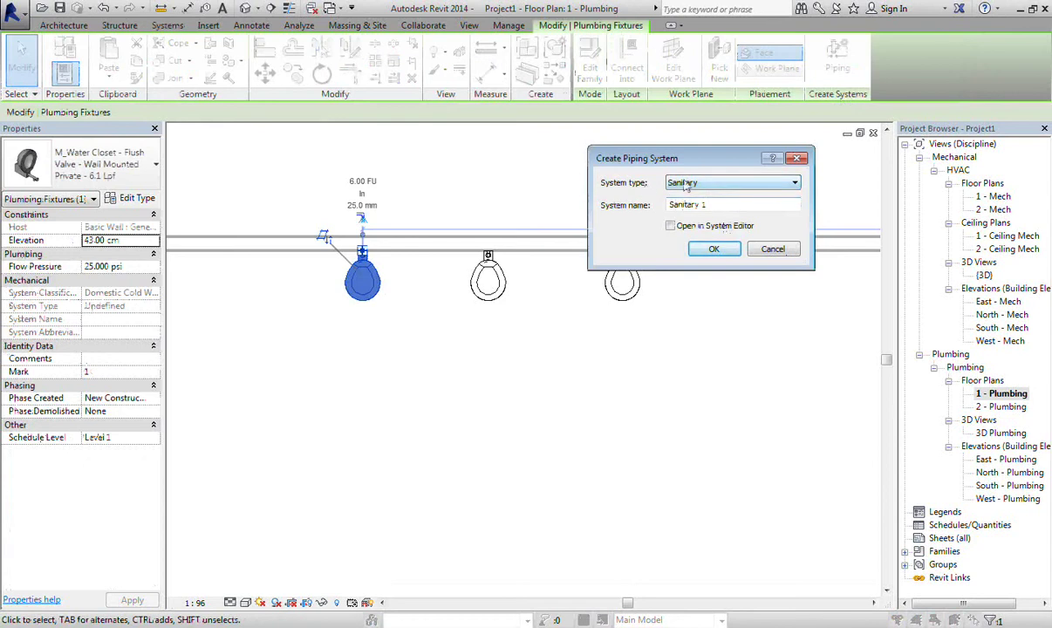
left_click_drag(717, 204, 685, 206)
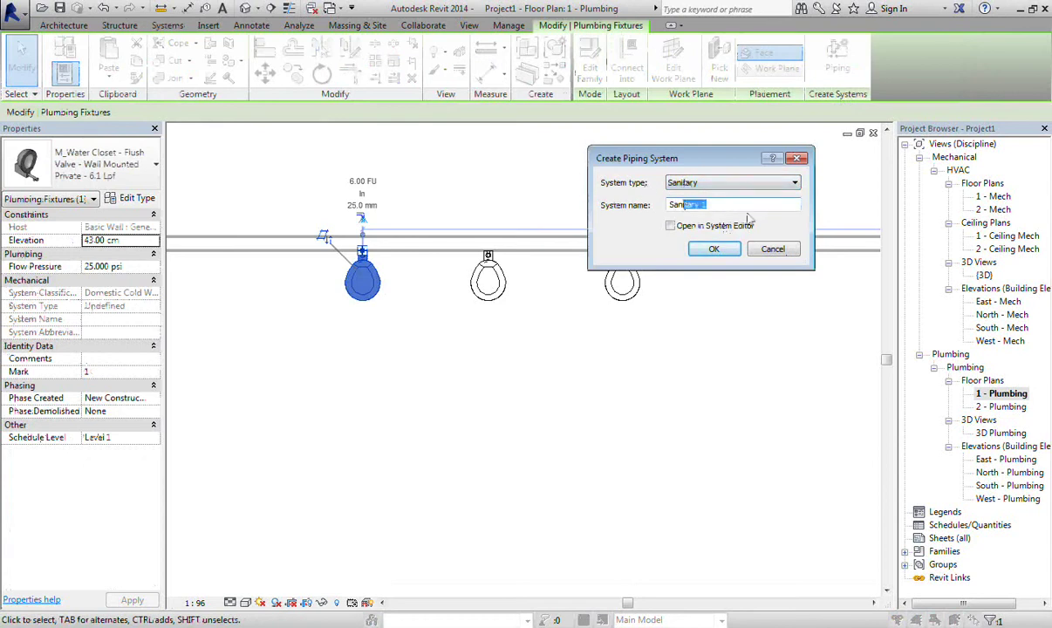
left_click(740, 205)
left_click(715, 251)
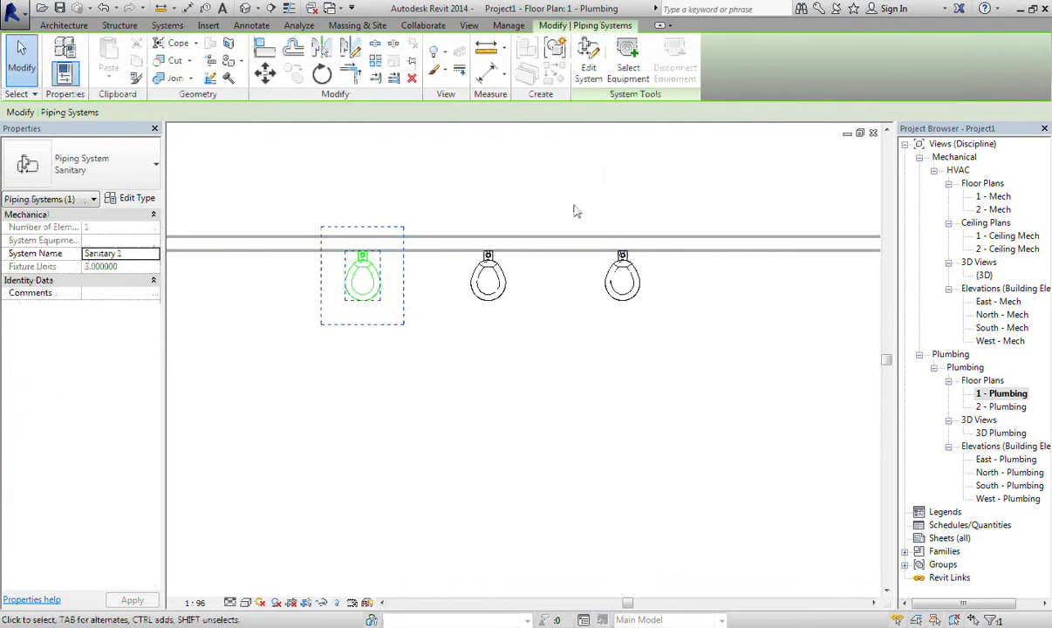
Add the two right water closets to Sanitary 1 and finish editing the system
left_click(588, 70)
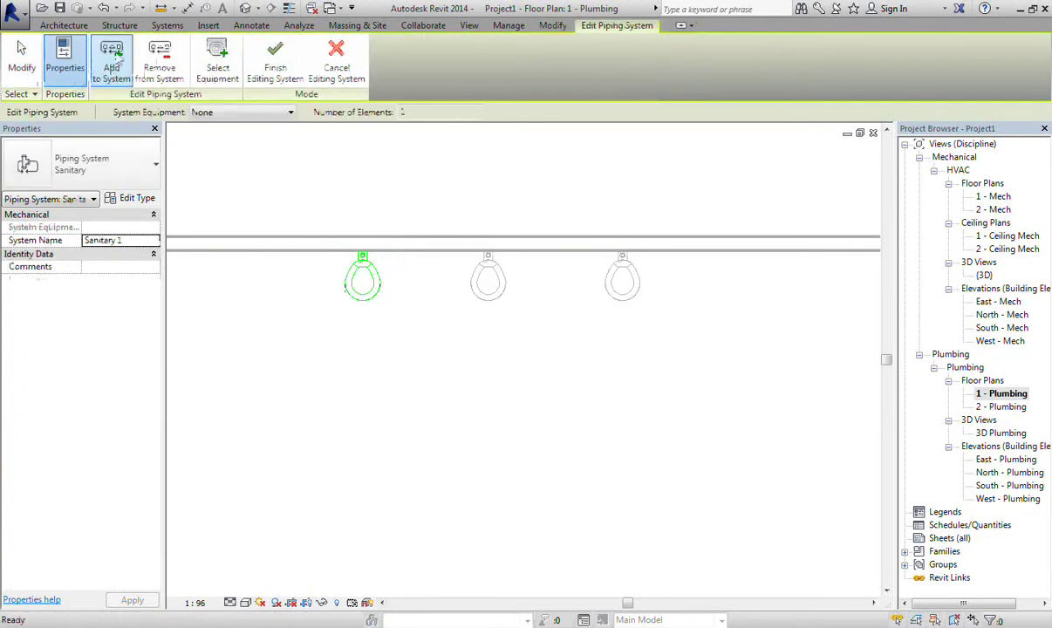
left_click(115, 63)
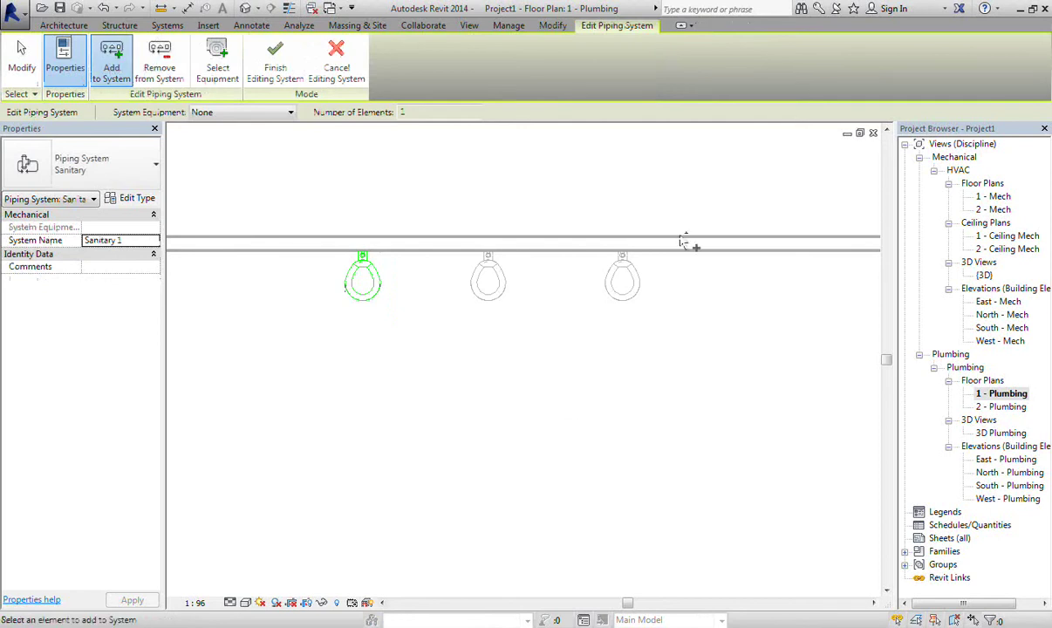
left_click_drag(690, 201, 446, 345)
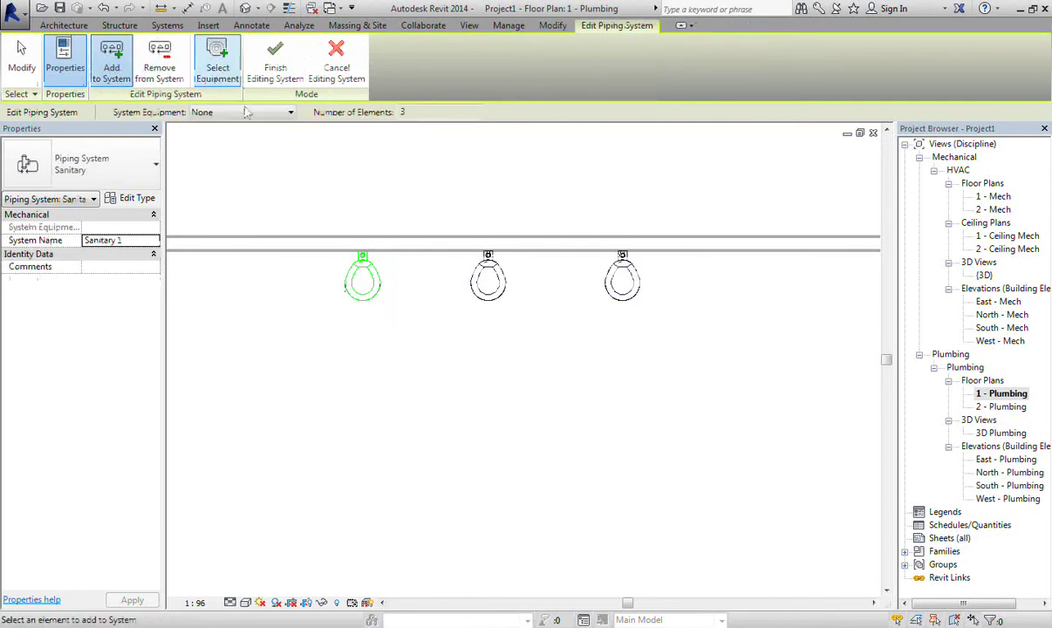
left_click(275, 66)
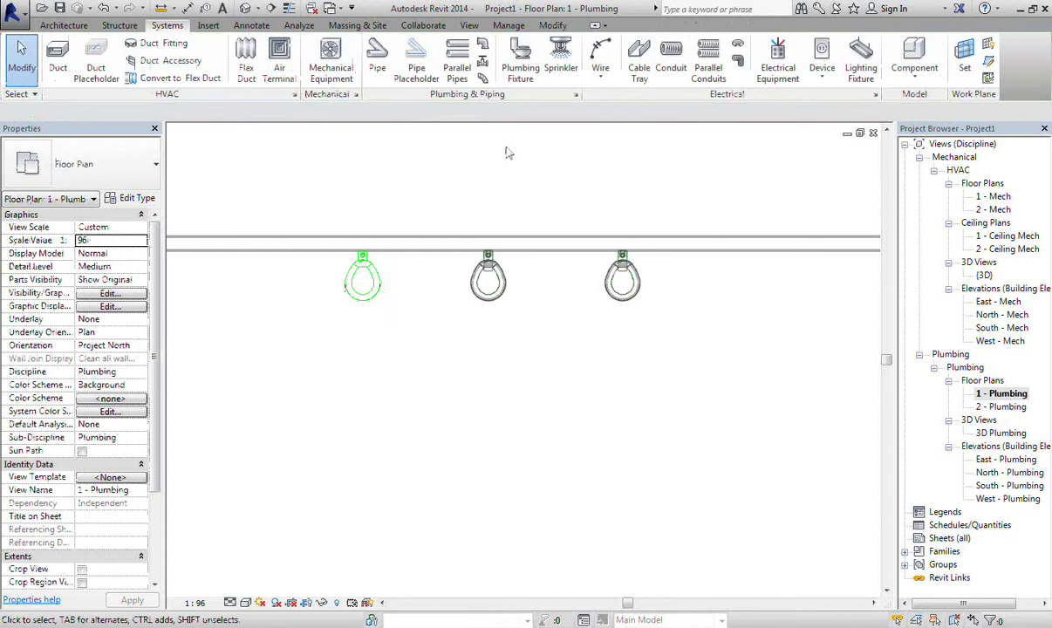
middle_click_drag(477, 313, 513, 393)
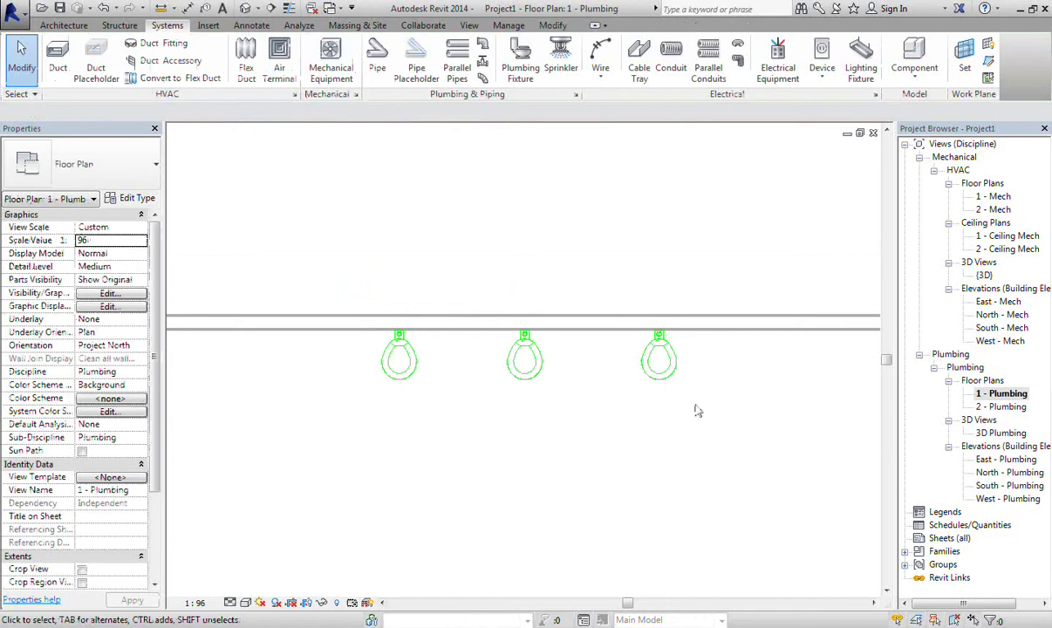
middle_click_drag(659, 387, 668, 376)
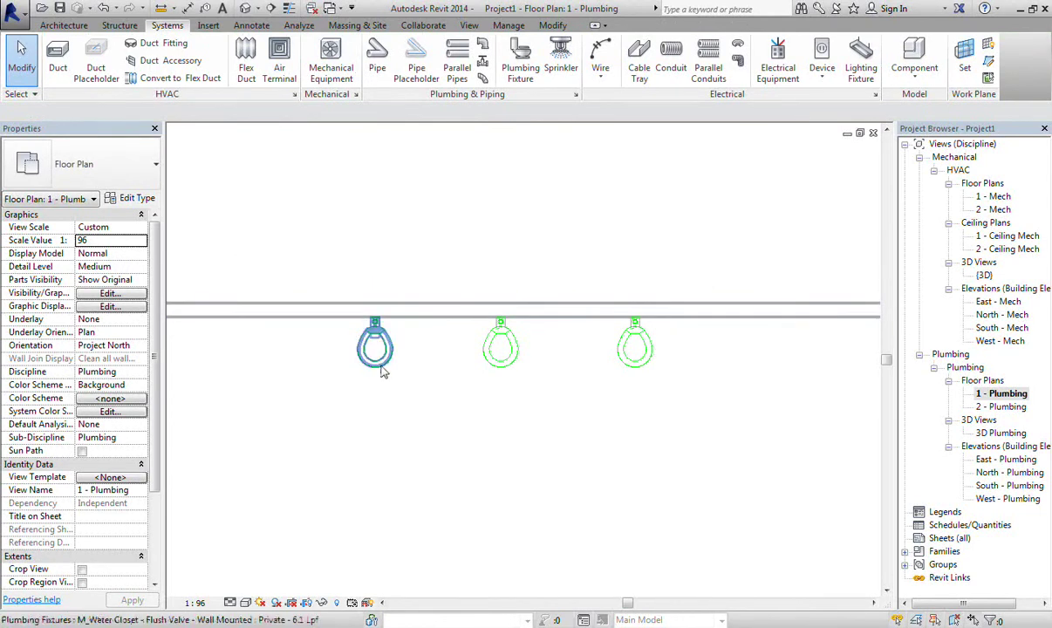
Select the left water closet and launch Generate Layout for Sanitary 1
left_click(381, 370)
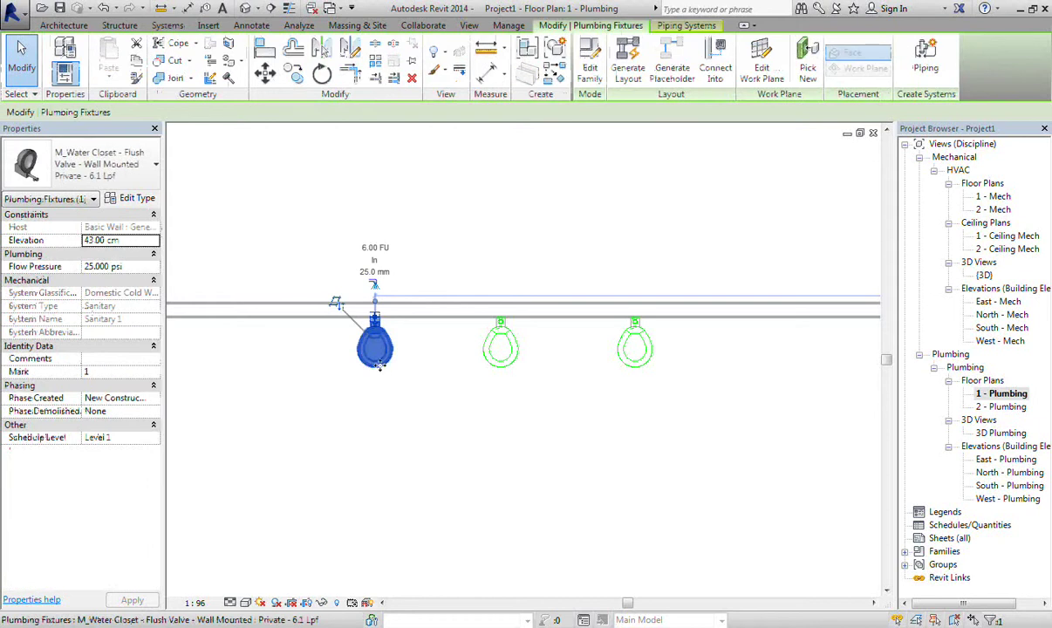
left_click(634, 78)
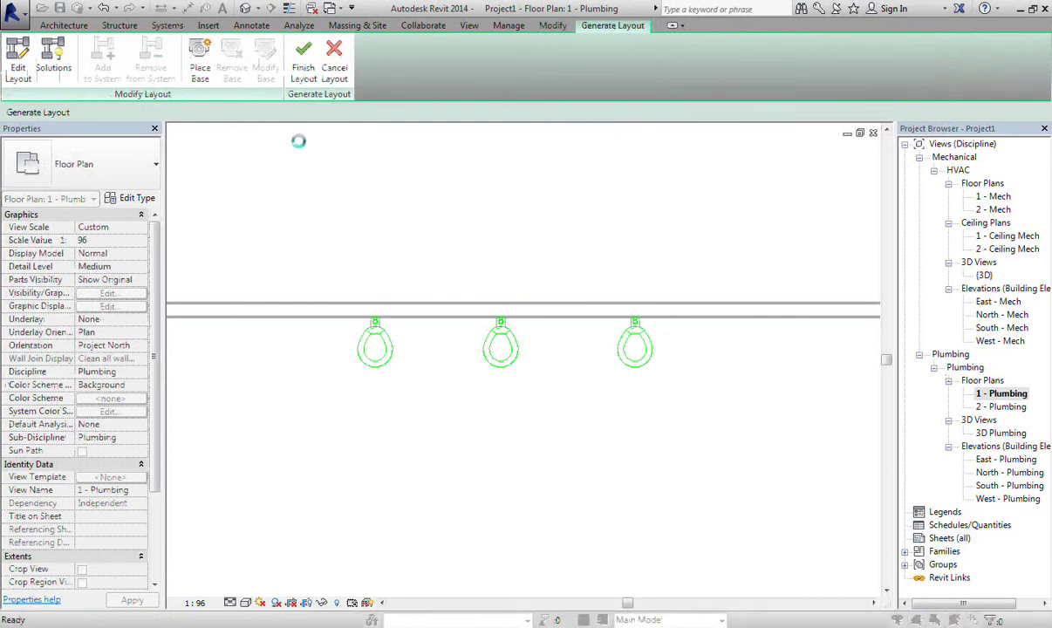
Try the Network, Perimeter and Intersections solution types for the sanitary layout
left_click(243, 113)
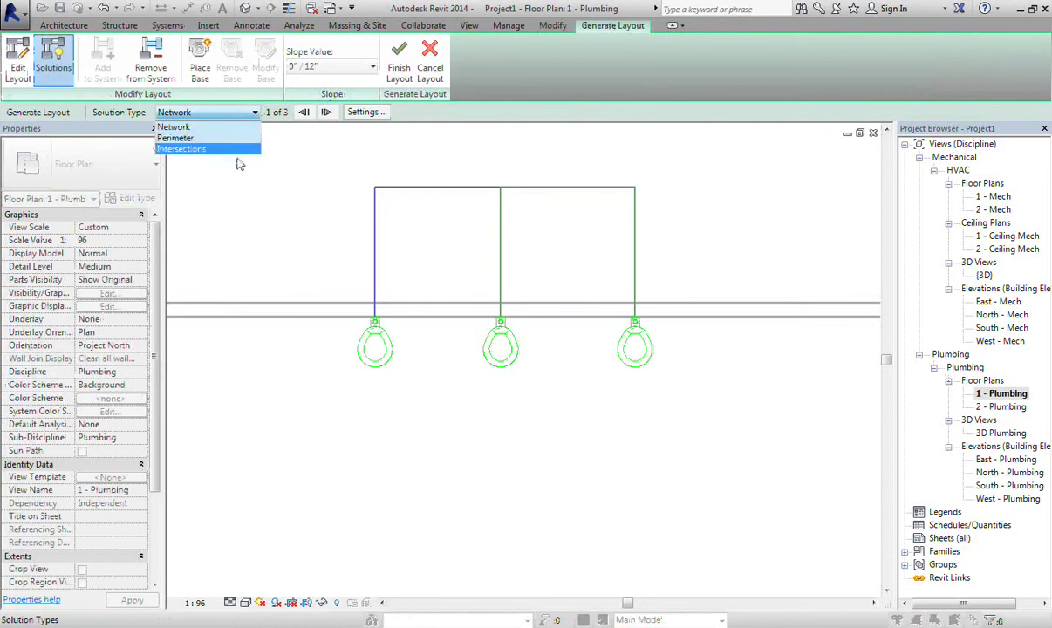
left_click(214, 126)
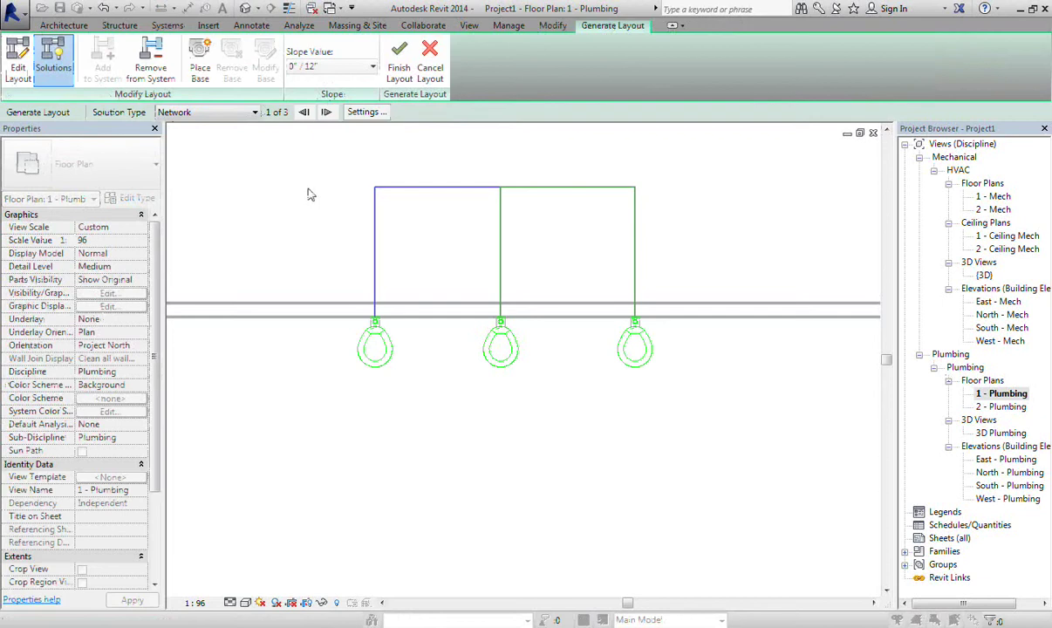
left_click(229, 114)
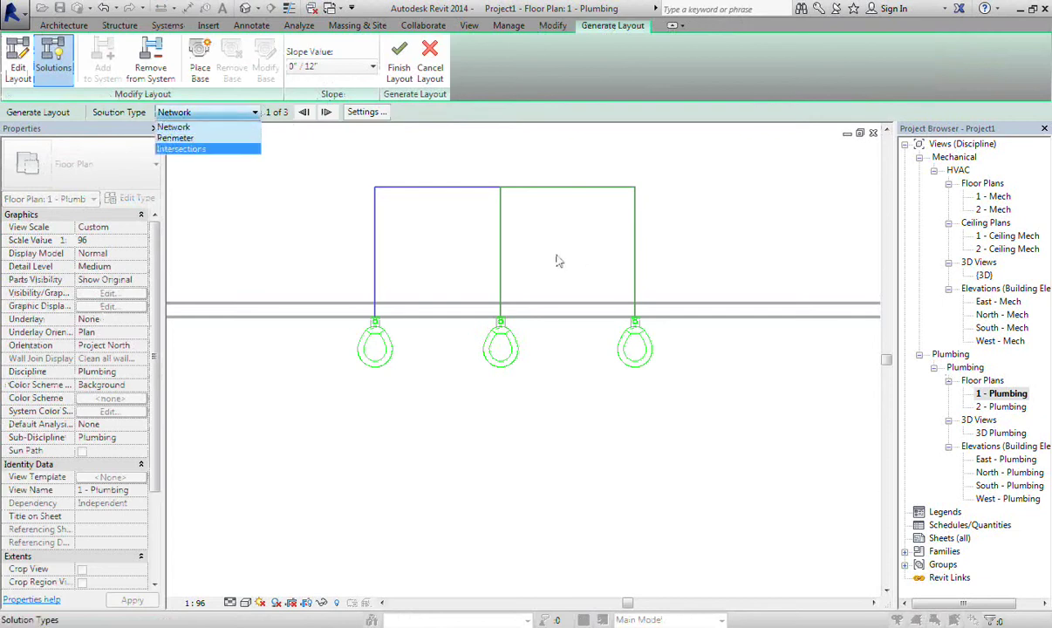
left_click(241, 137)
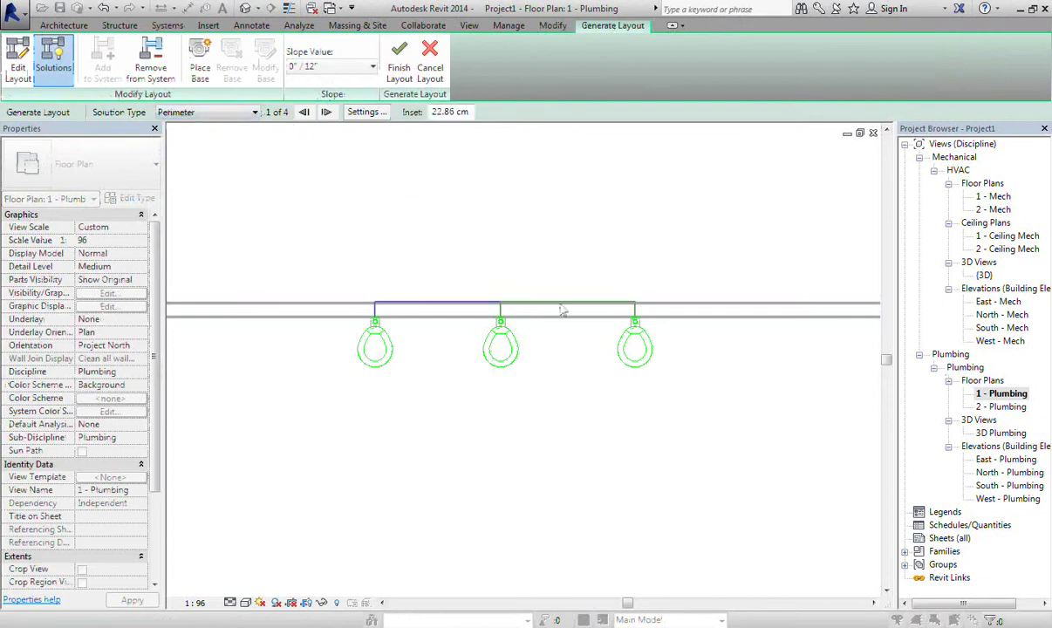
left_click(185, 115)
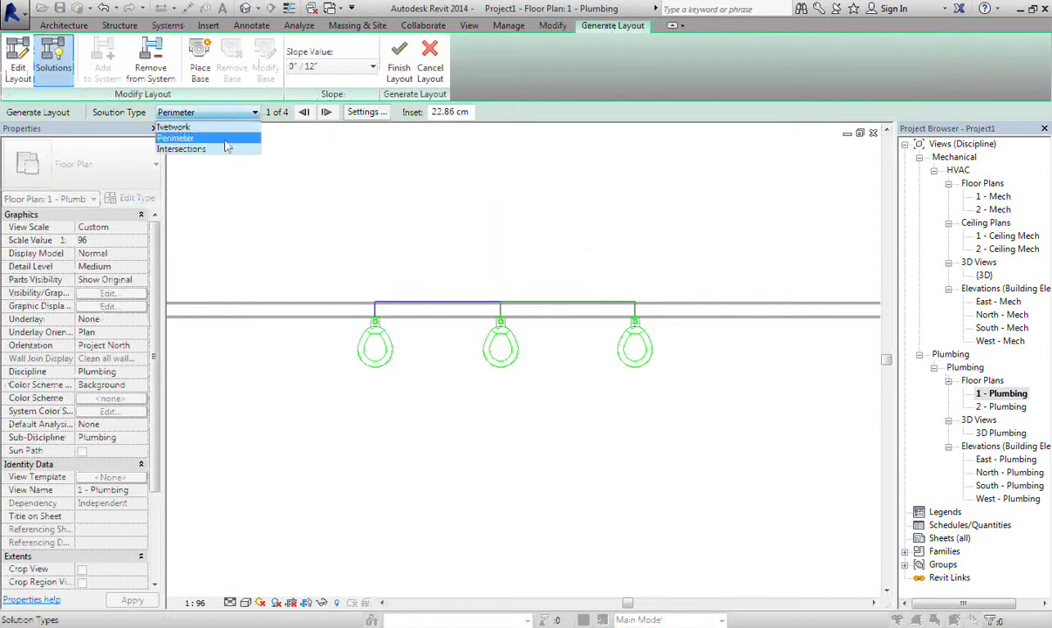
left_click(227, 149)
left_click(251, 113)
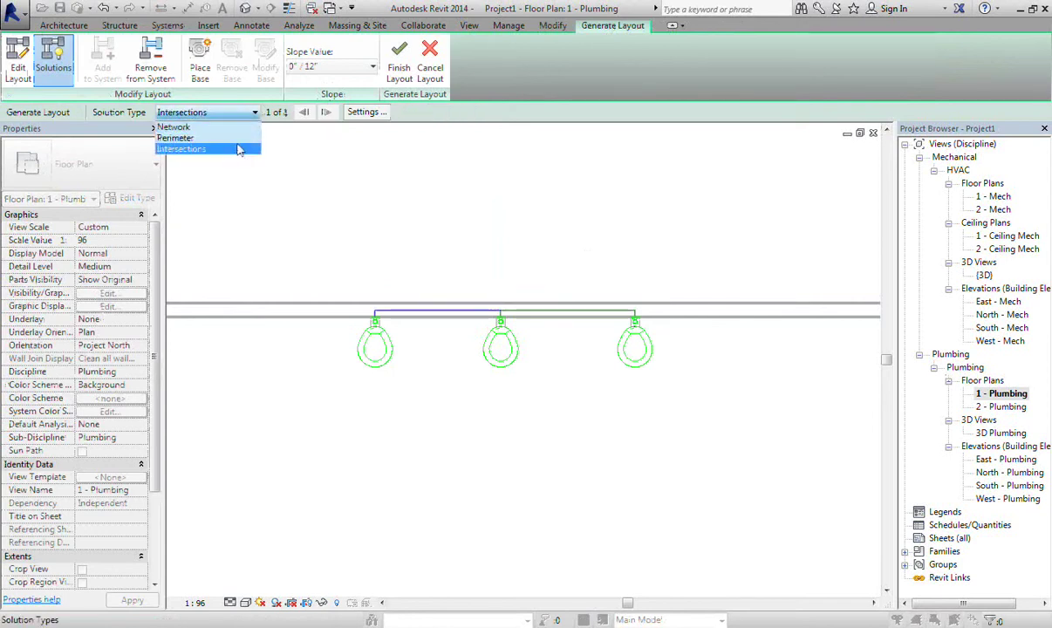
left_click(232, 123)
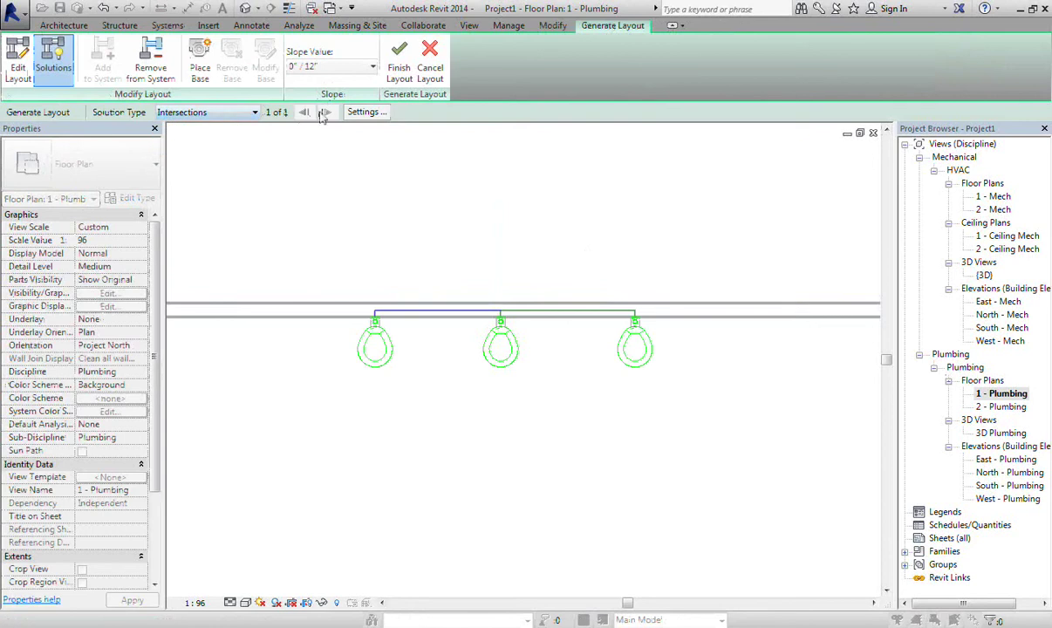
Preview the alternative Network layout solutions
left_click(246, 113)
left_click(187, 126)
left_click(326, 114)
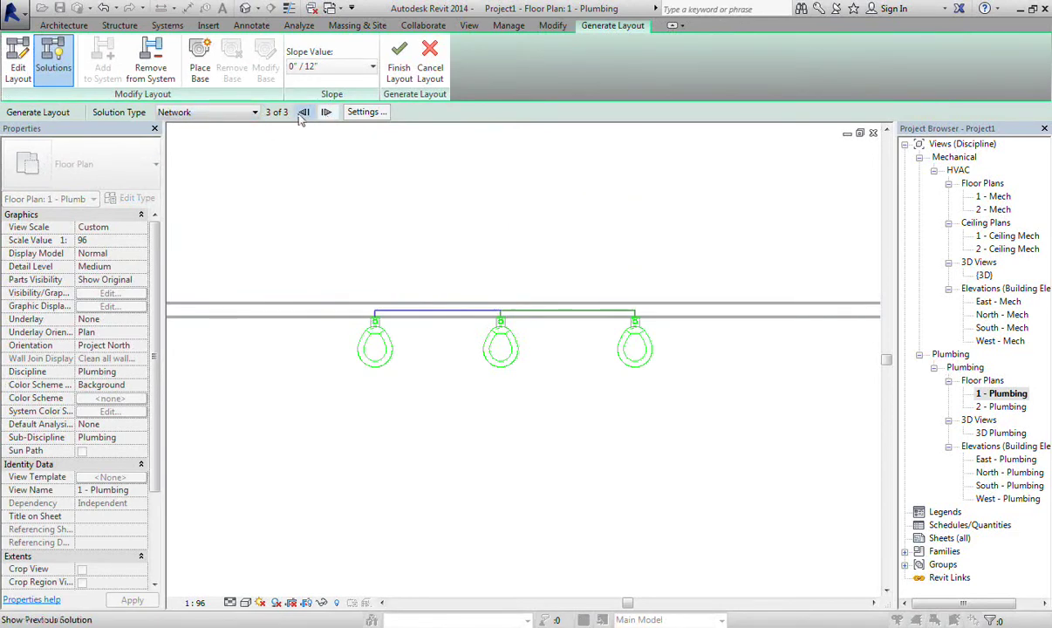
left_click(303, 116)
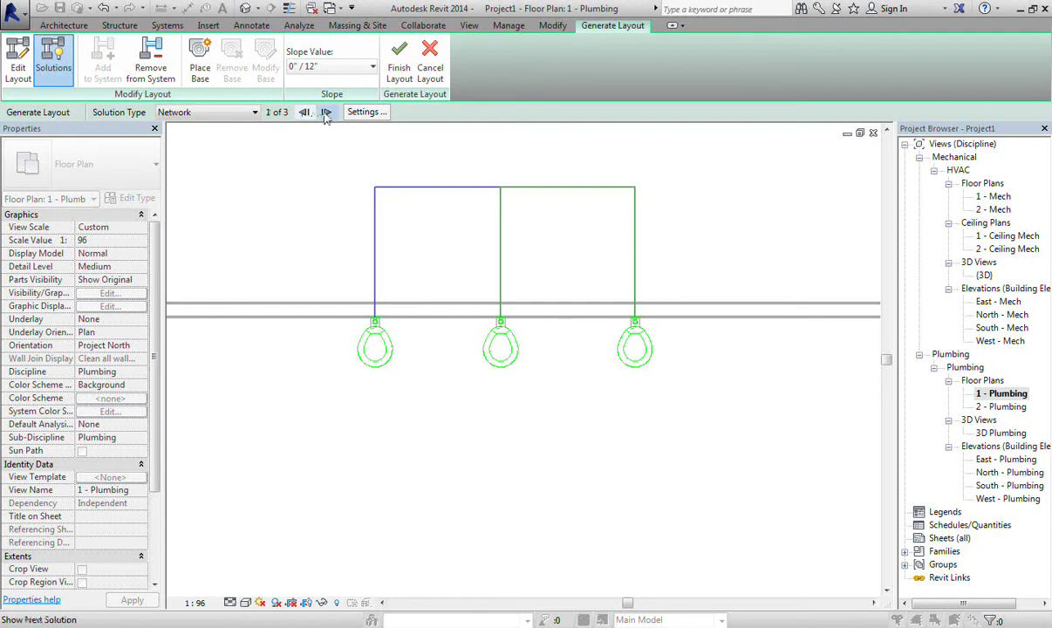
left_click(325, 116)
left_click(299, 120)
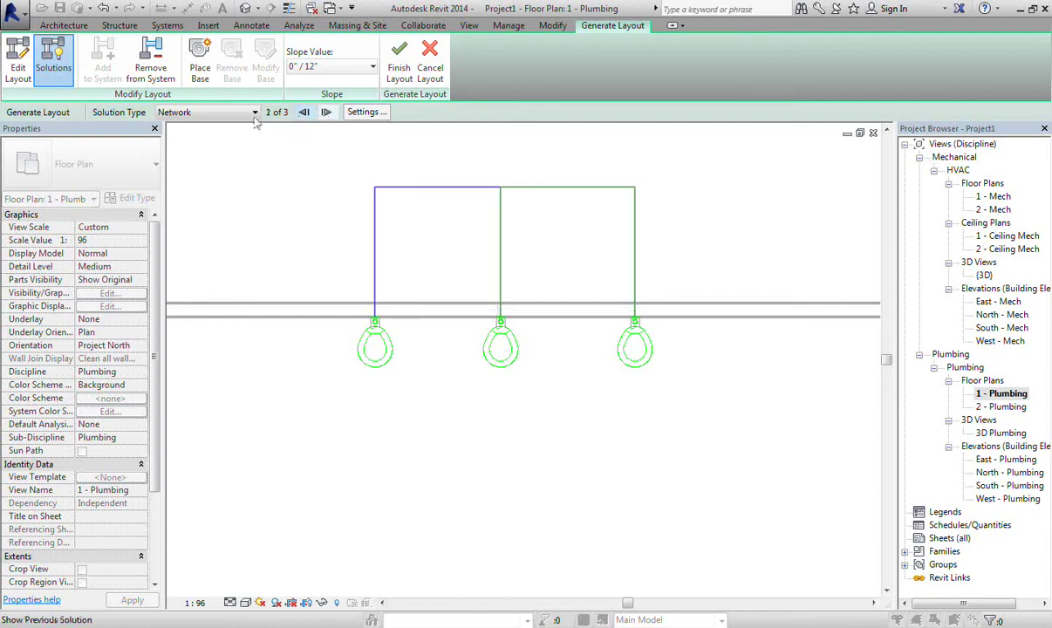
Step through the four Perimeter layout alternatives
left_click(245, 112)
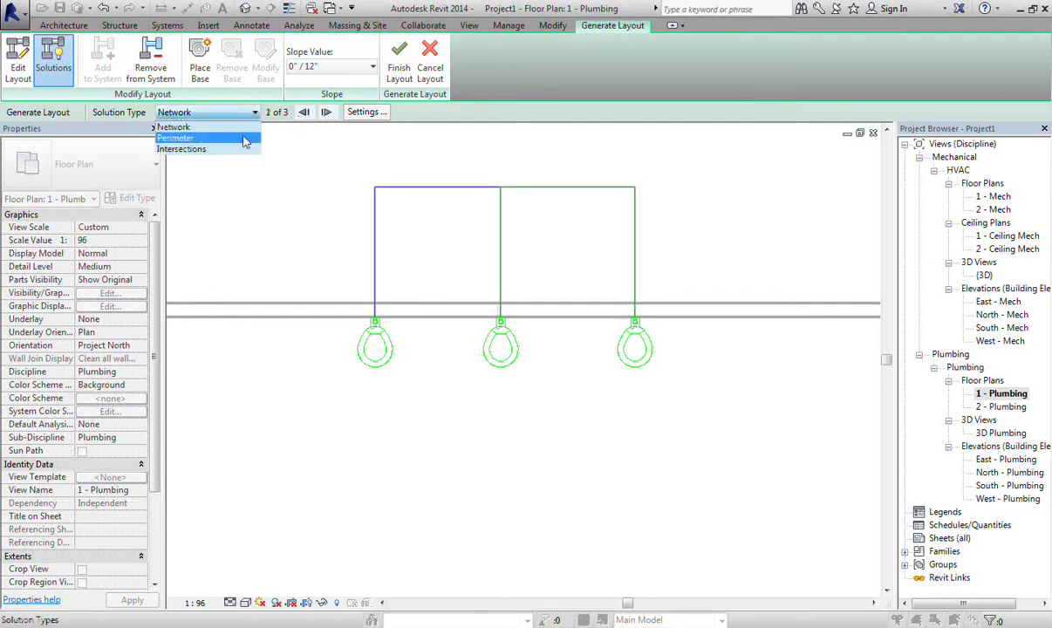
left_click(175, 138)
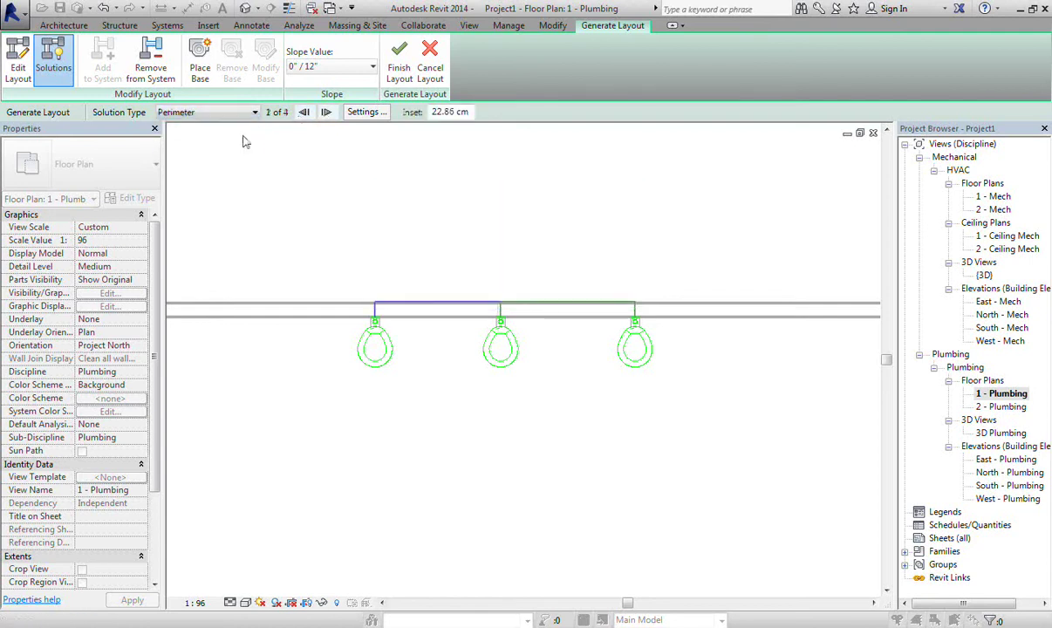
left_click(326, 111)
left_click(326, 111)
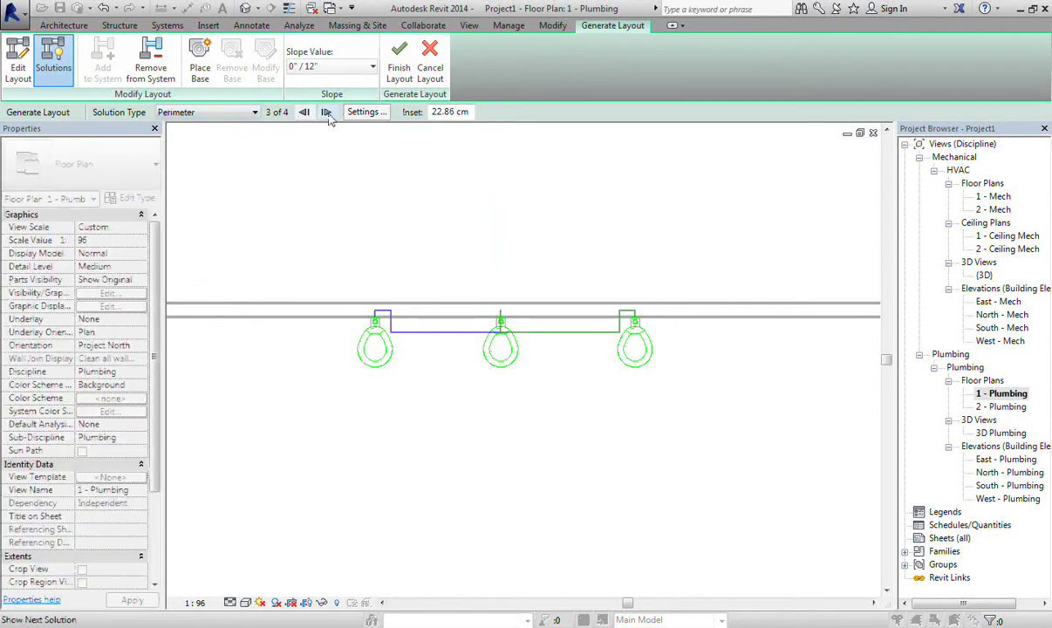
left_click(326, 111)
left_click(302, 117)
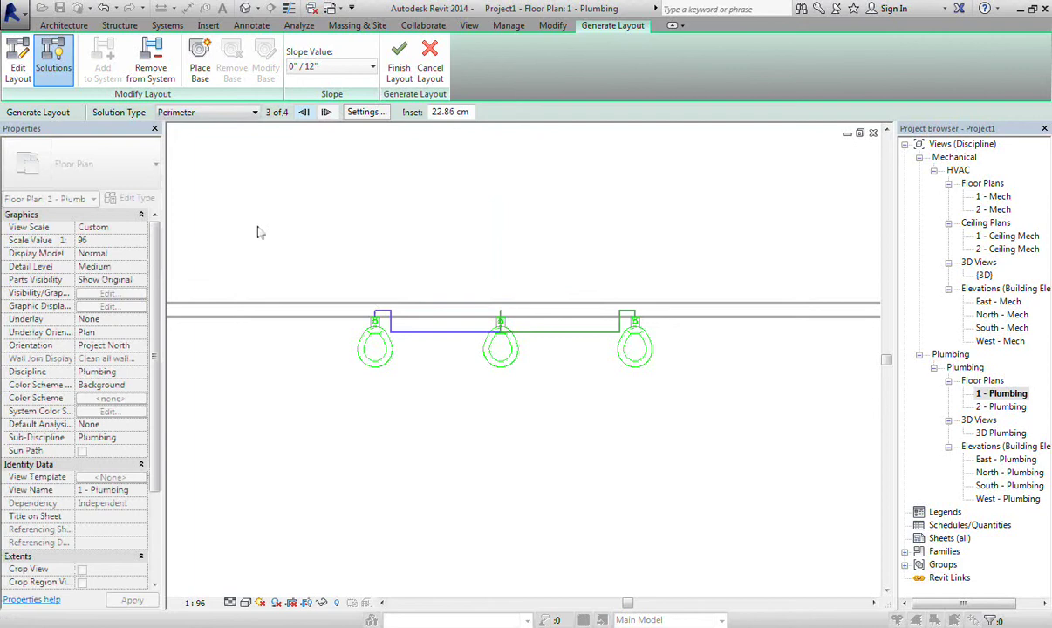
left_click(327, 114)
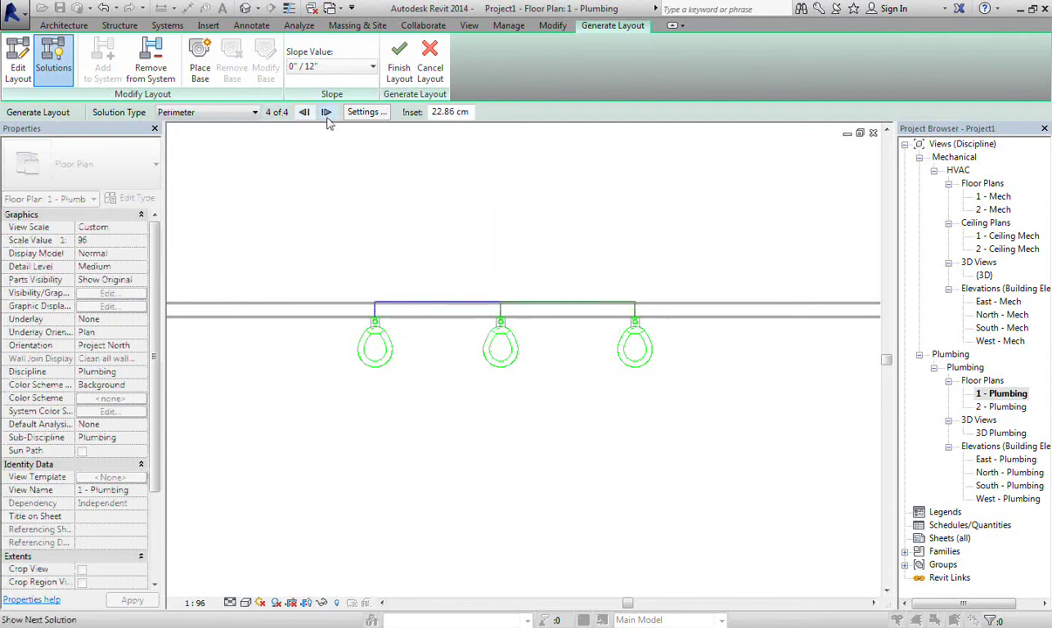
Briefly retry Intersections, then settle on Perimeter solution 1 of 4
left_click(207, 111)
left_click(197, 150)
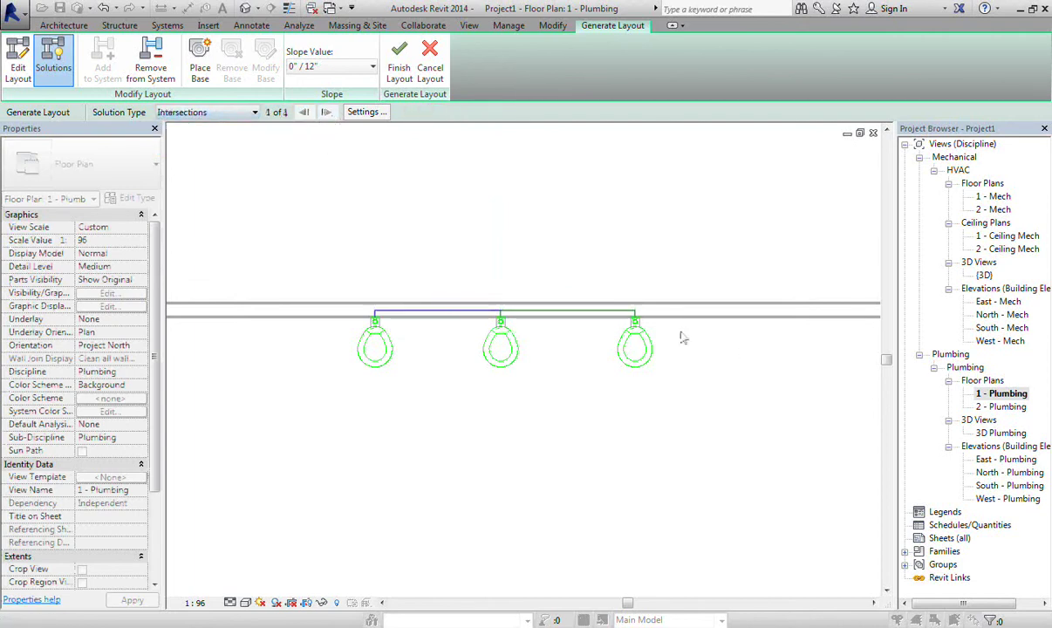
left_click(201, 112)
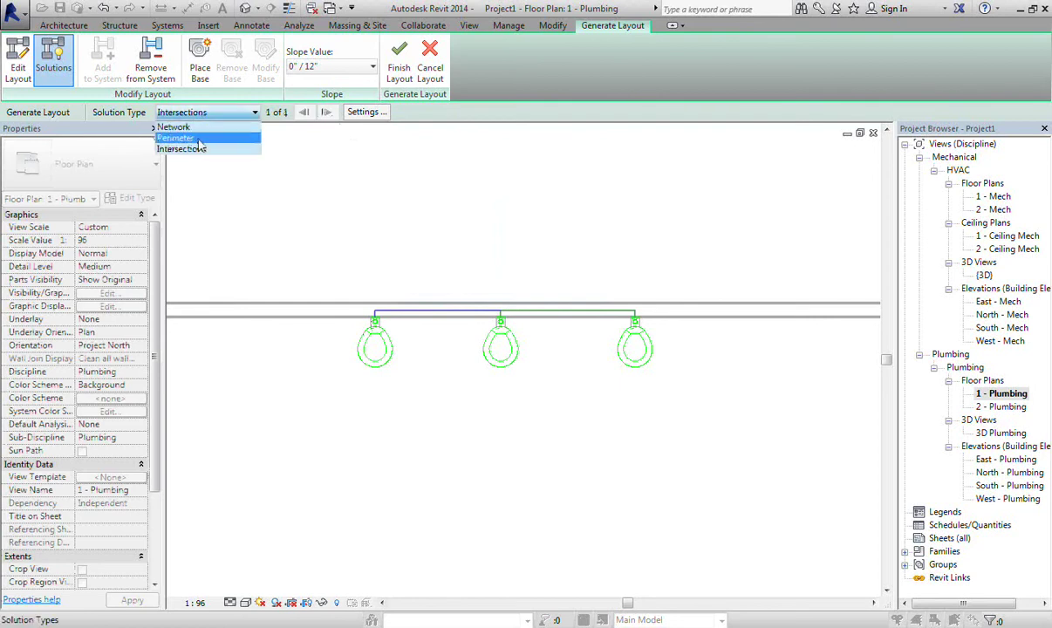
left_click(189, 136)
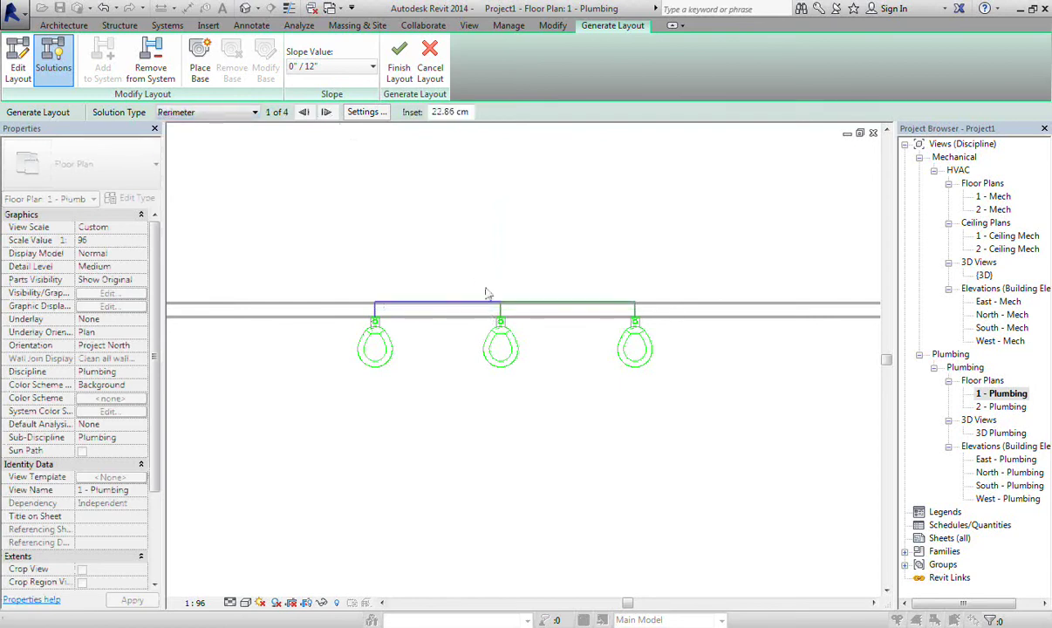
key("Up")
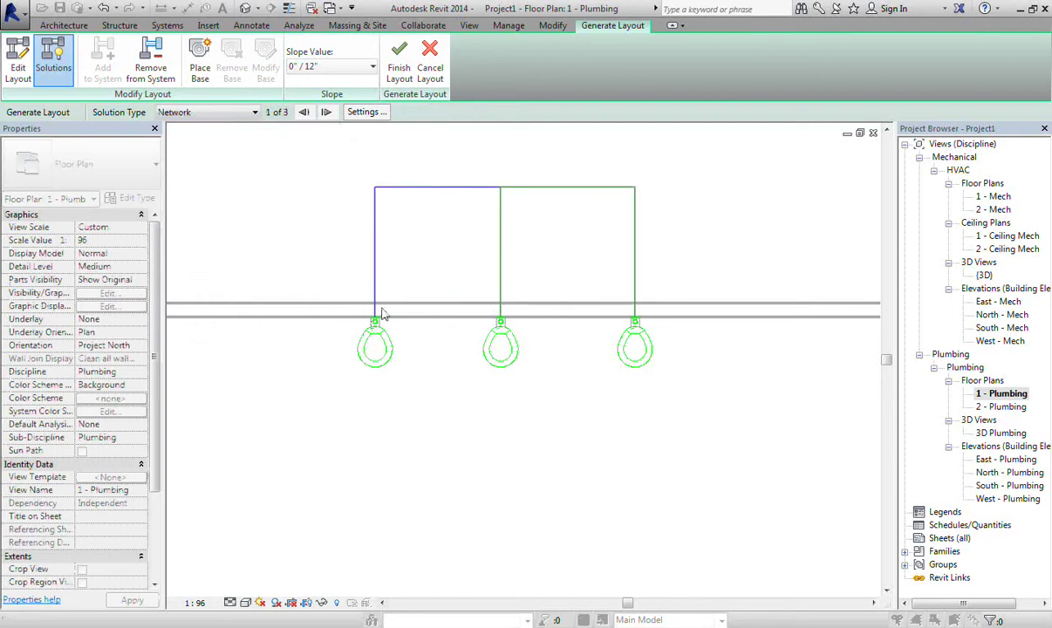
key("Down")
key("Down")
left_click(209, 112)
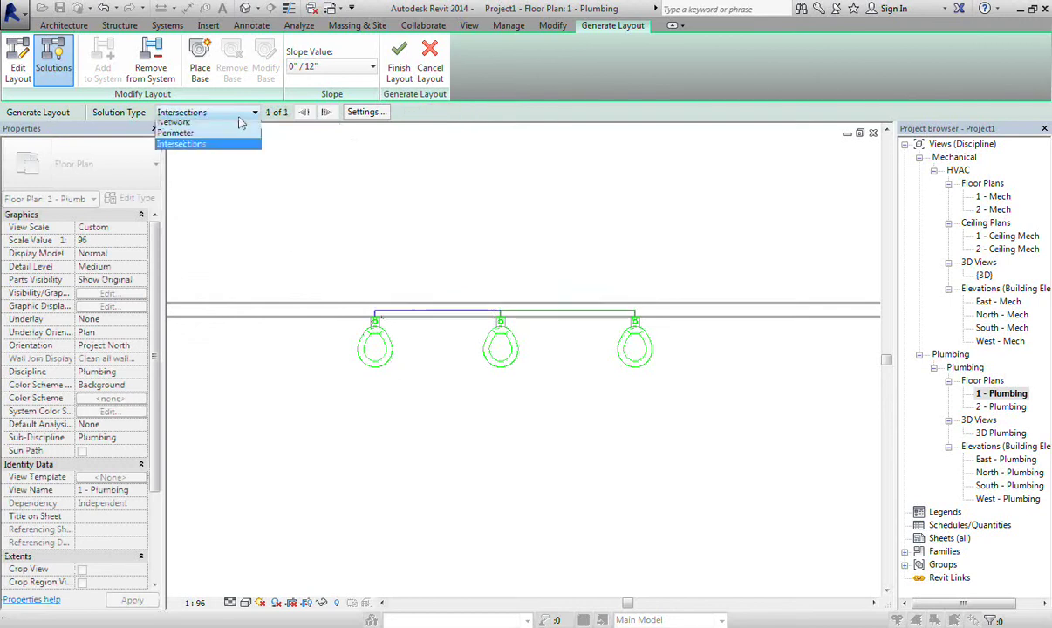
left_click(190, 136)
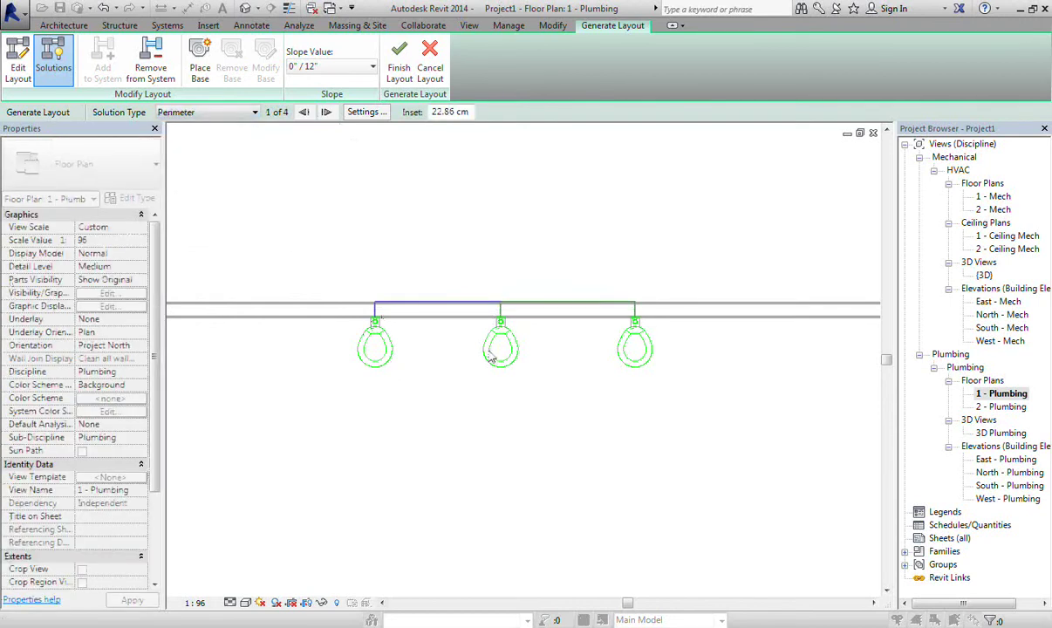
Set the sanitary main pipe offset to -45 in Pipe Conversion Settings
left_click(367, 113)
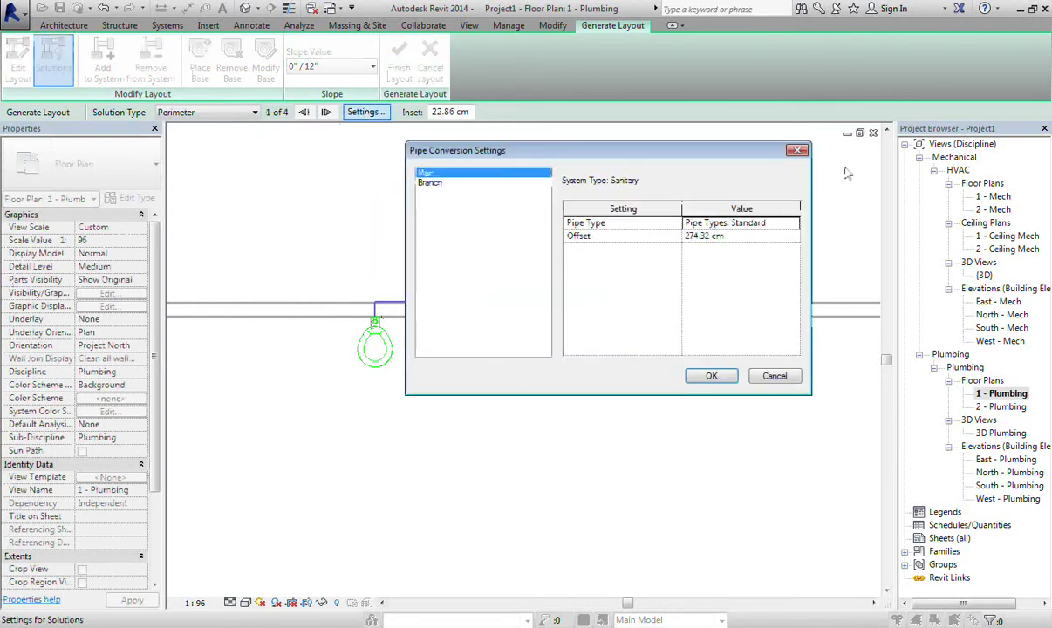
left_click(797, 150)
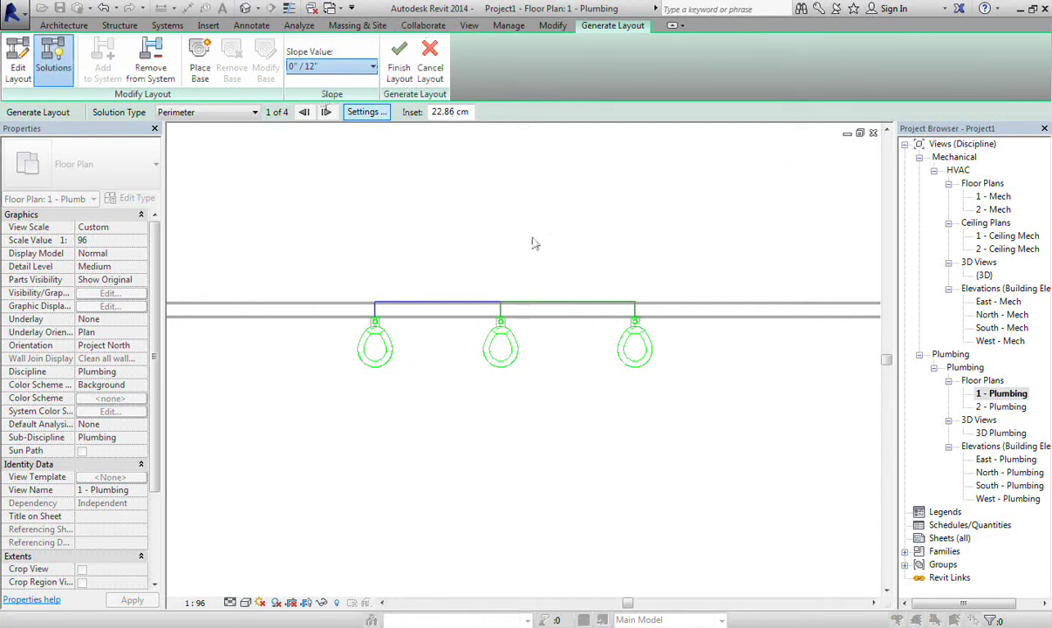
left_click(370, 116)
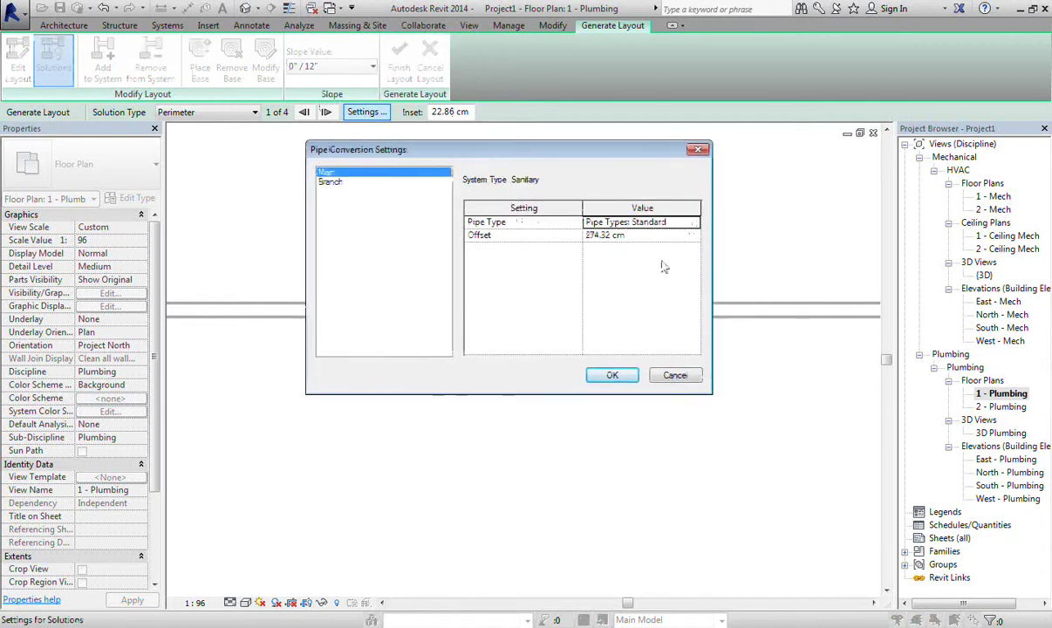
left_click(641, 239)
left_click(641, 240)
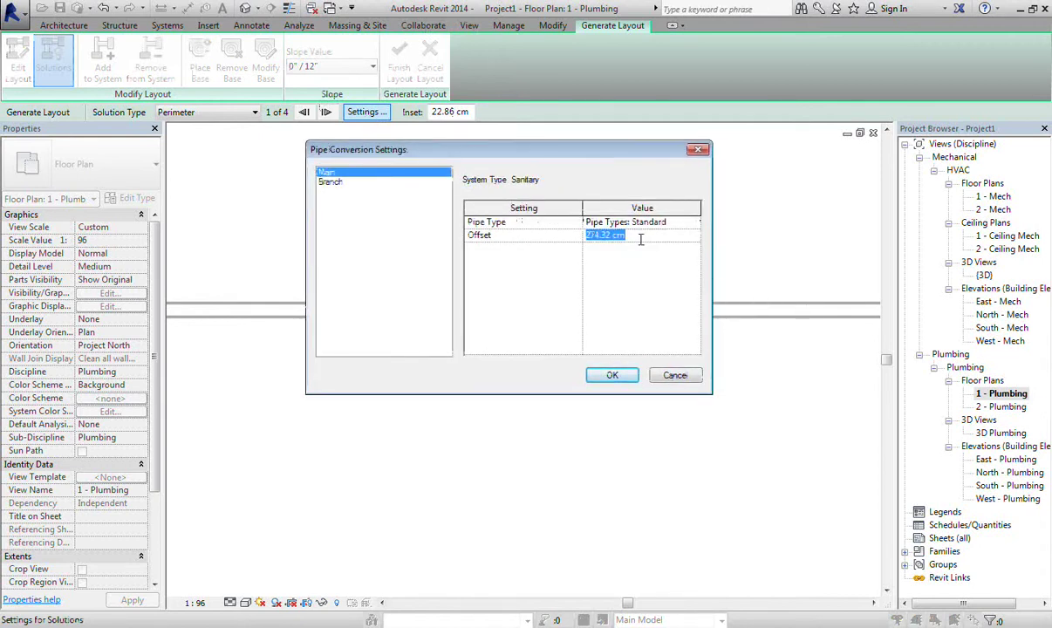
type("-45")
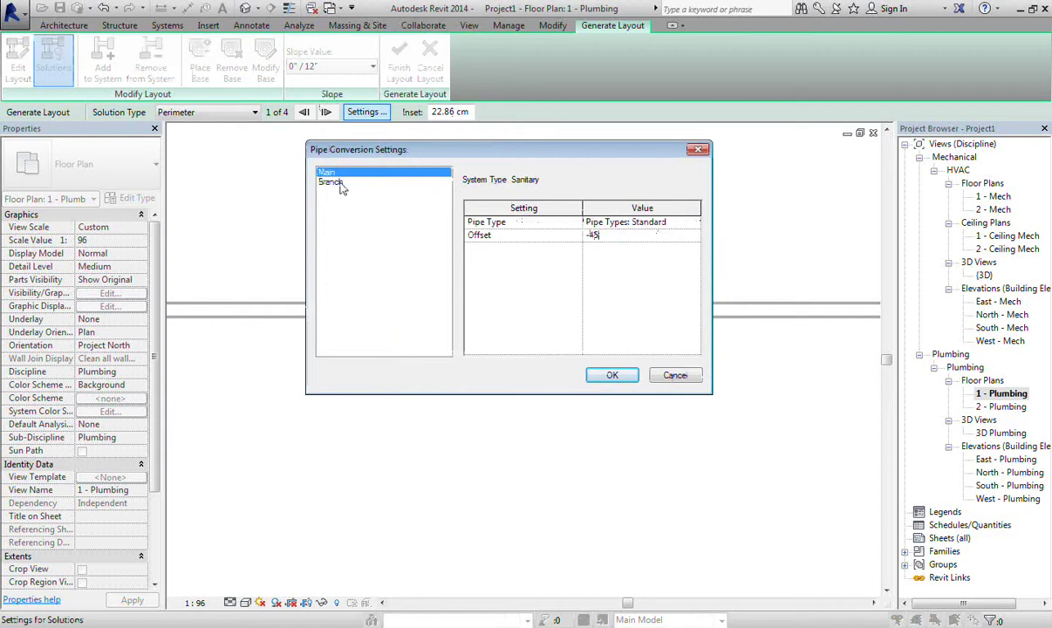
Keep Standard as the main pipe type, change the branch offset, and apply the settings
left_click(642, 221)
left_click(656, 221)
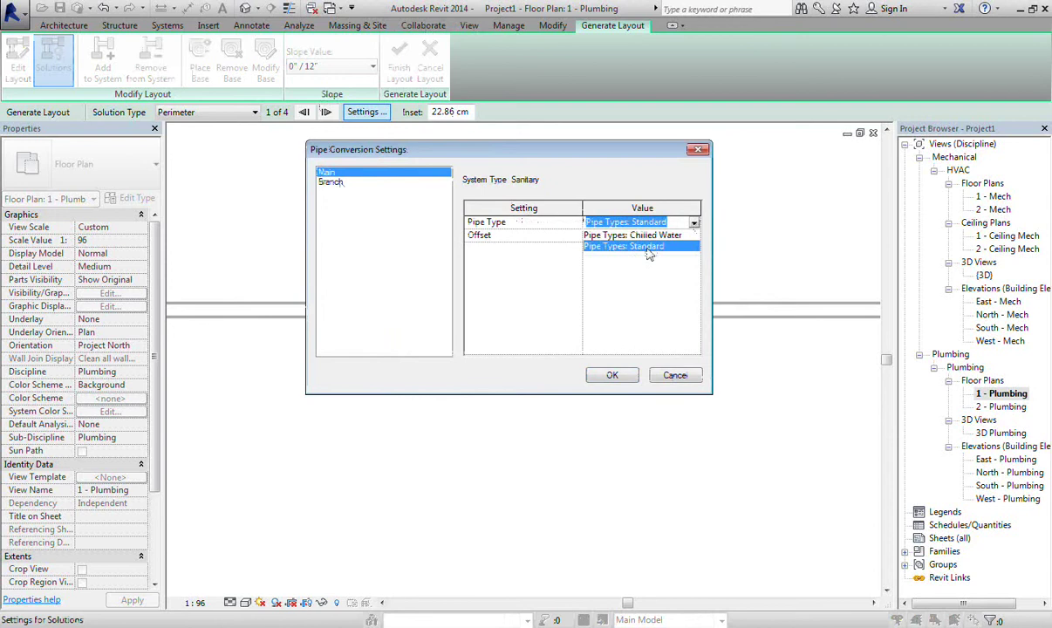
left_click(649, 248)
left_click(338, 181)
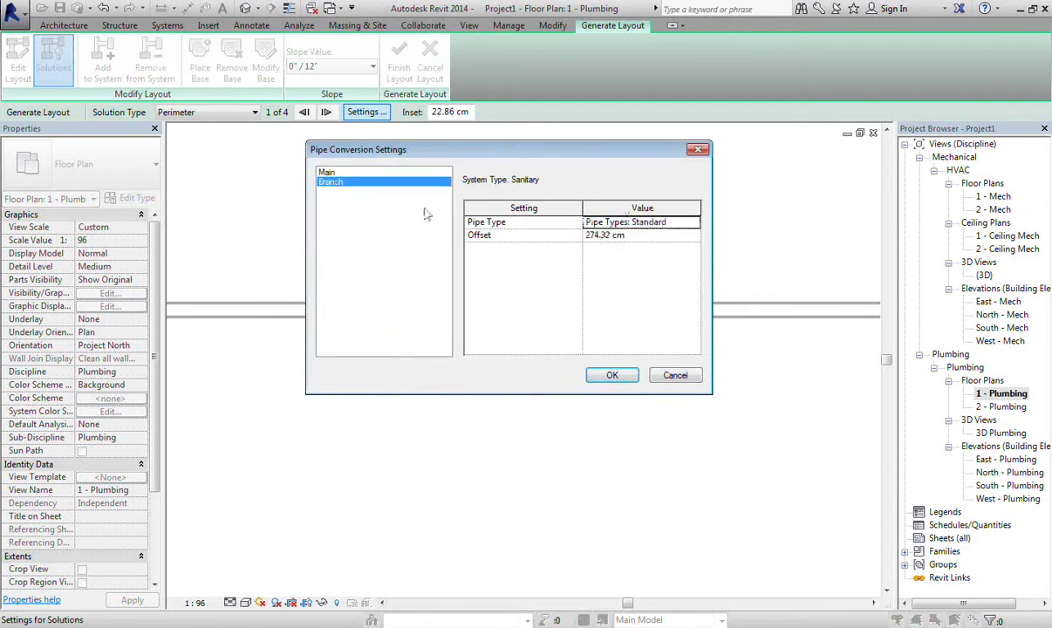
left_click(636, 236)
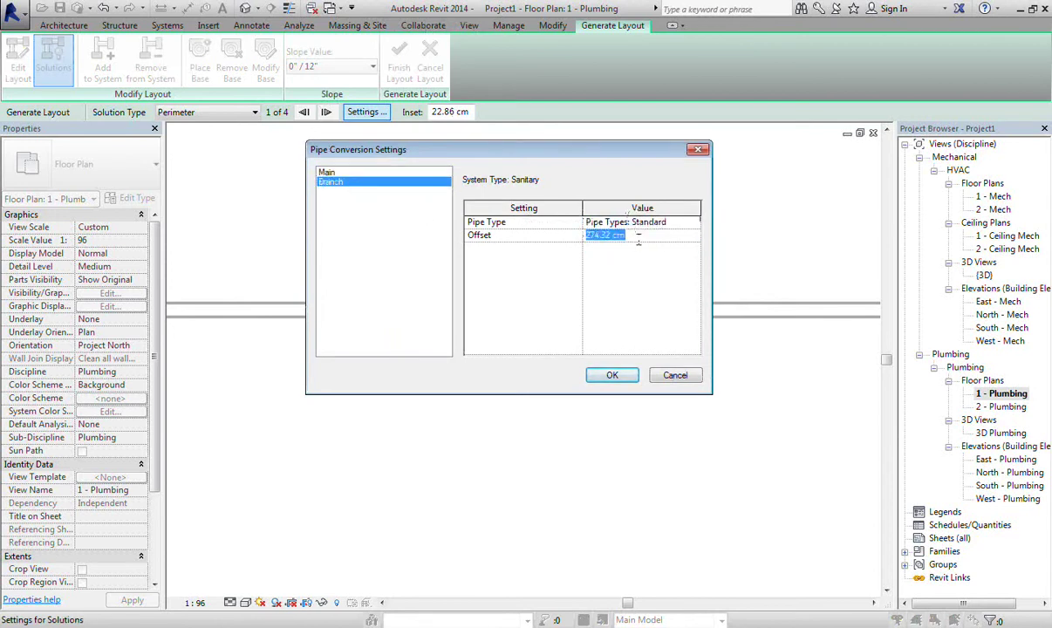
type("1")
left_click(612, 375)
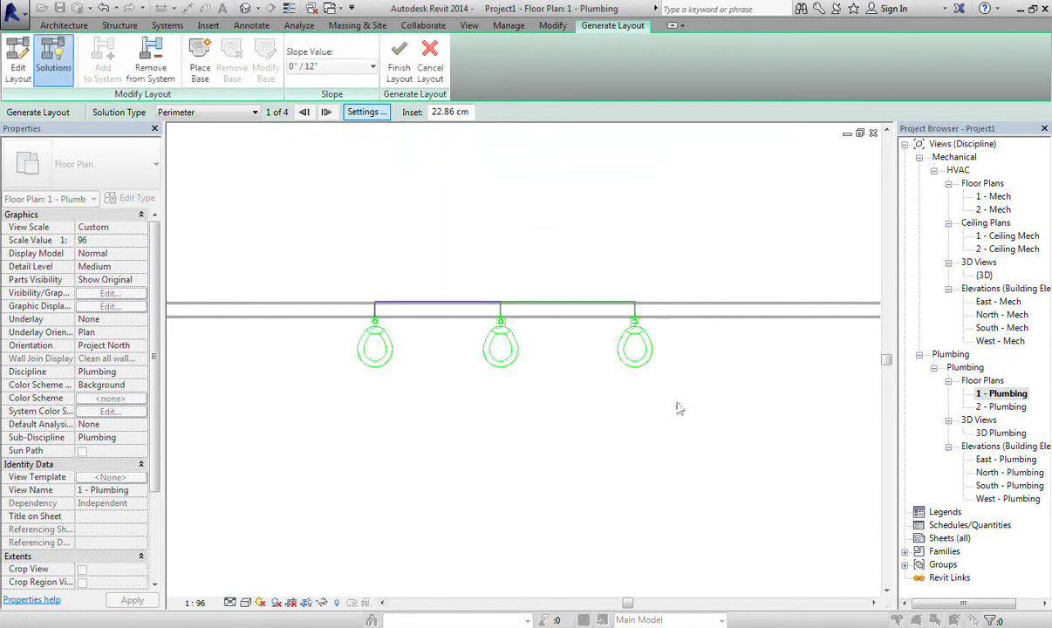
Finish the sanitary pipe layout along the wall and recentre the plan on the fixtures
left_click(400, 68)
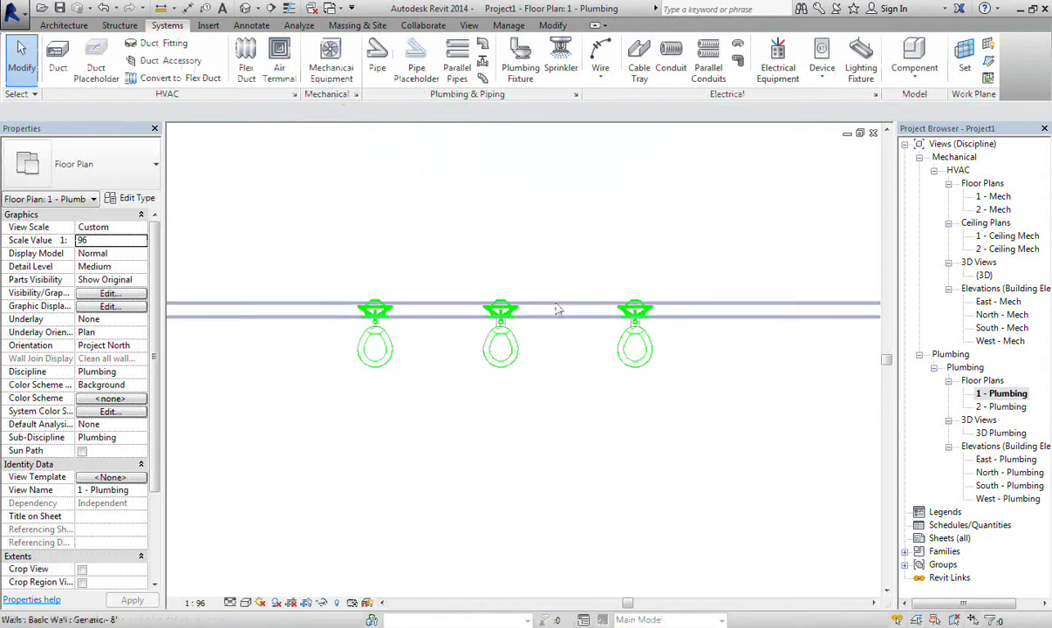
scroll(524, 314, "up", 2)
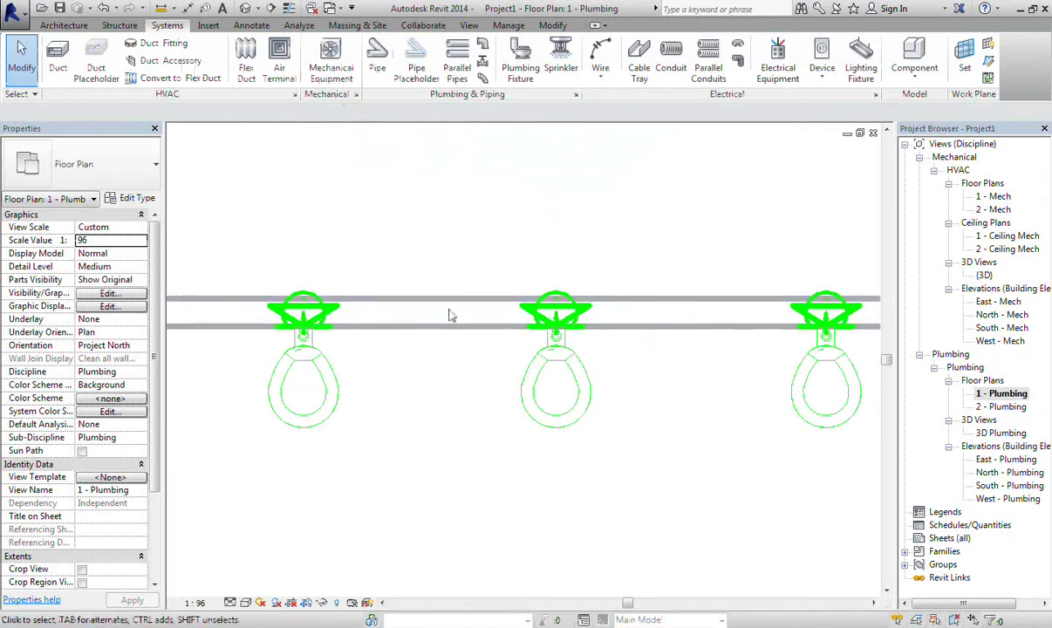
scroll(610, 375, "down", 1)
scroll(608, 441, "down", 2)
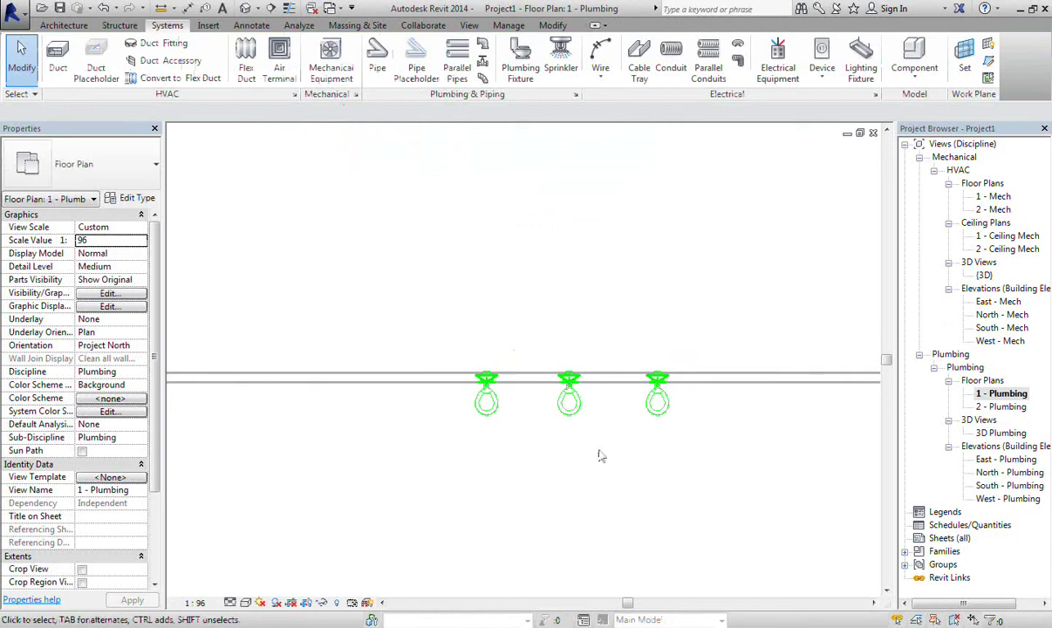
middle_click_drag(625, 490, 557, 453)
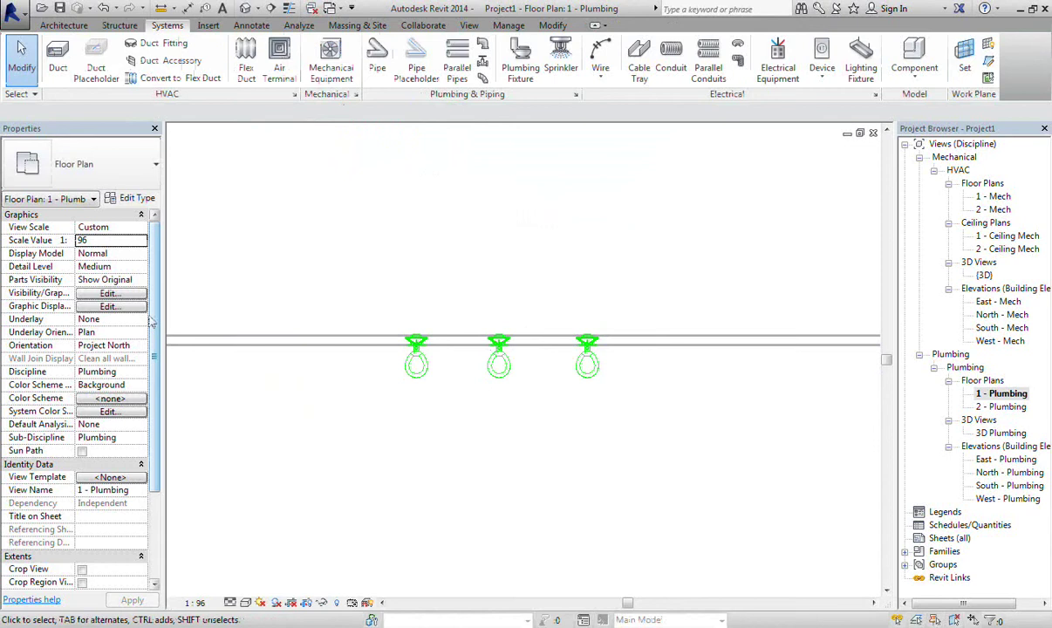
scroll(152, 328, "down", 3)
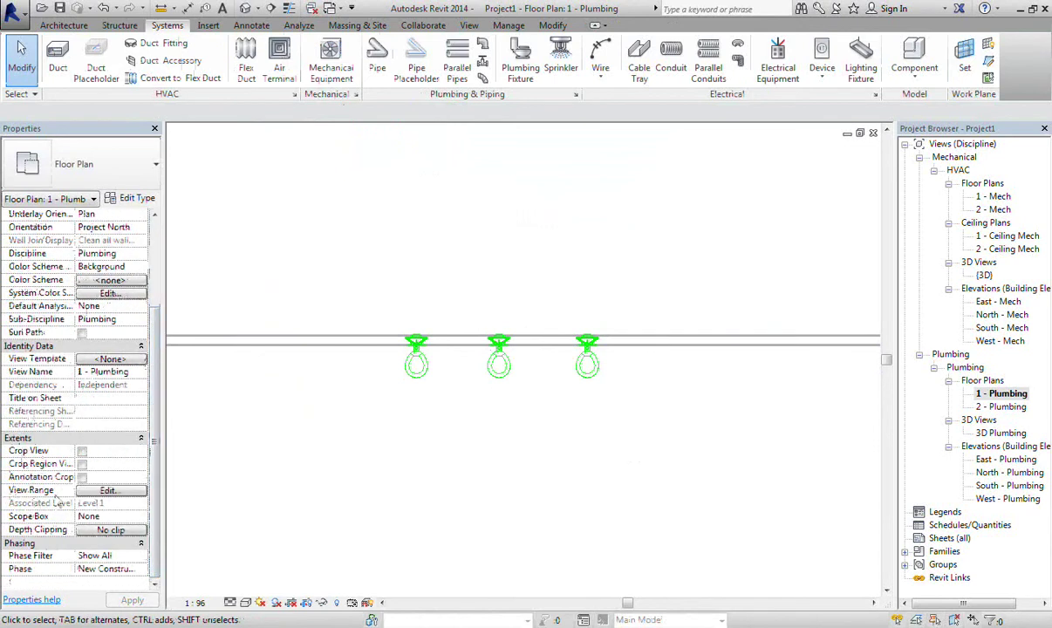
Set the 1 - Plumbing plan's View Range view depth offset to -50 cm
left_click(109, 491)
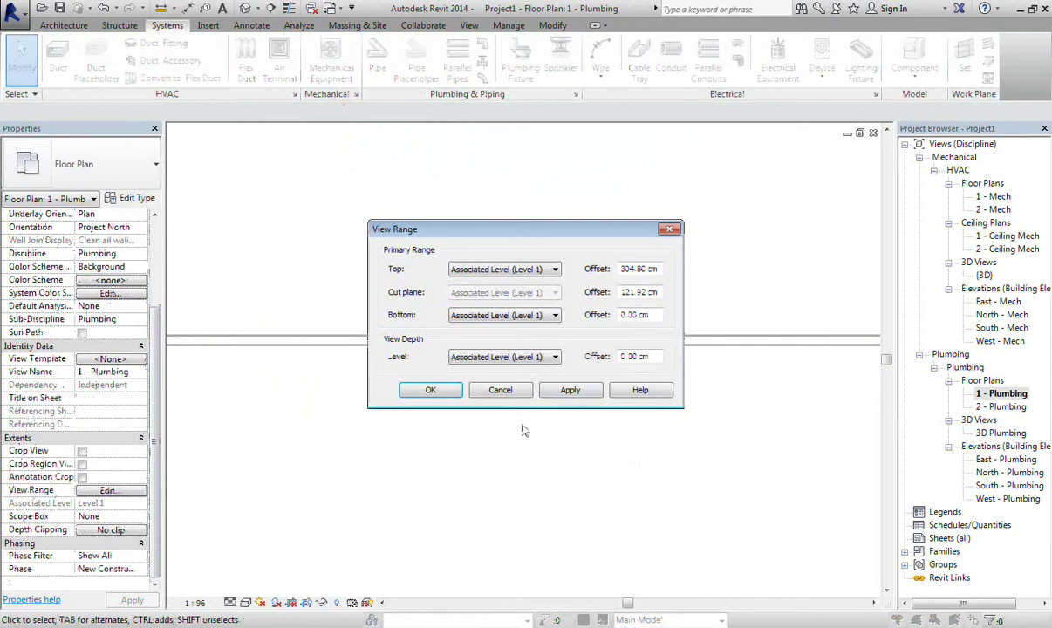
left_click_drag(650, 359, 569, 367)
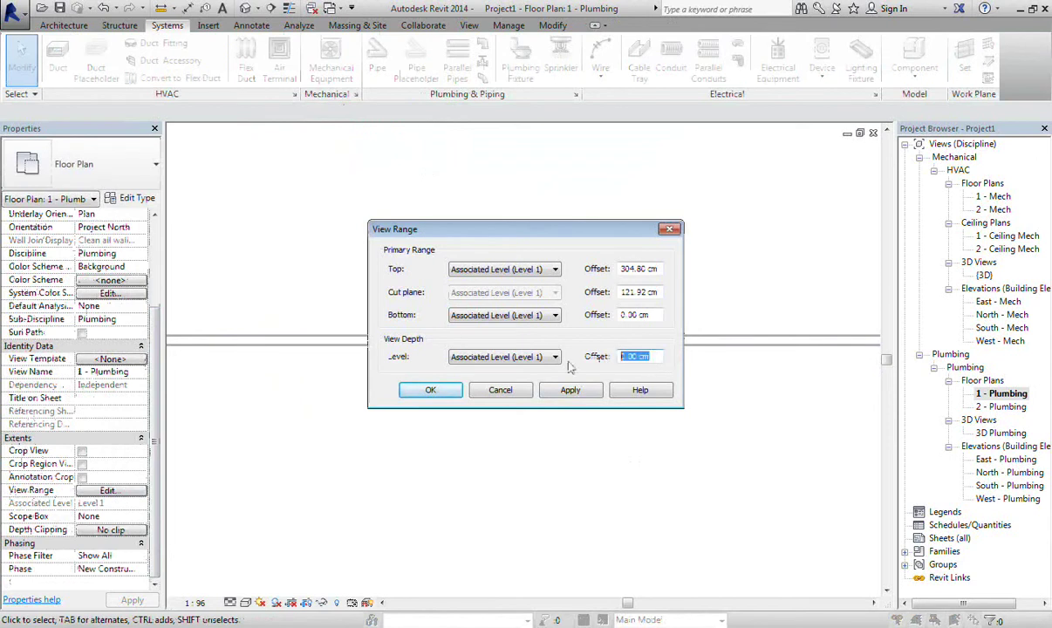
type("-")
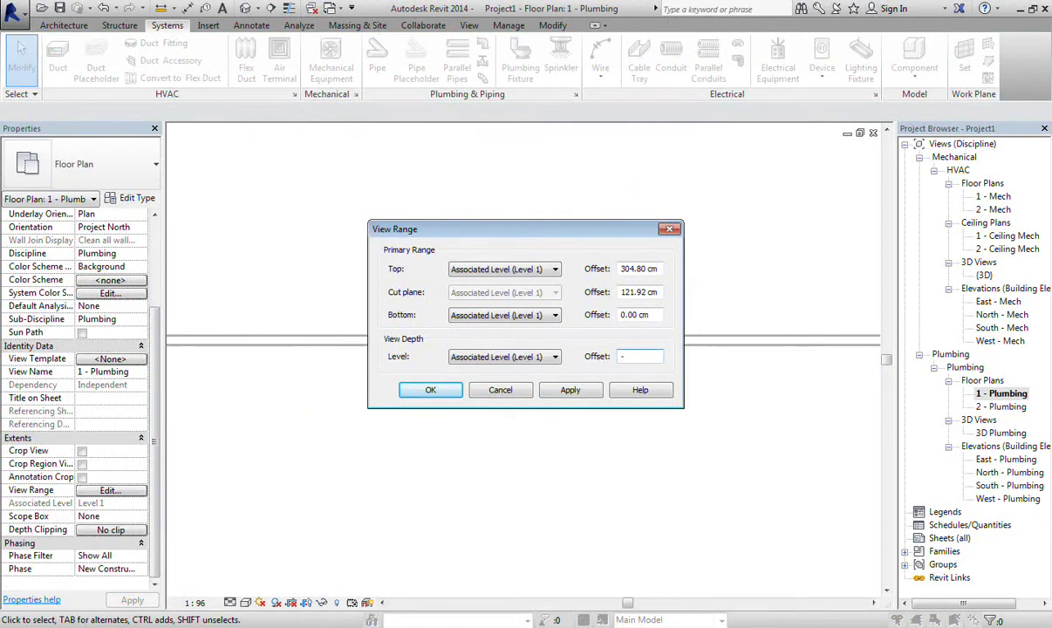
type("50")
left_click(569, 391)
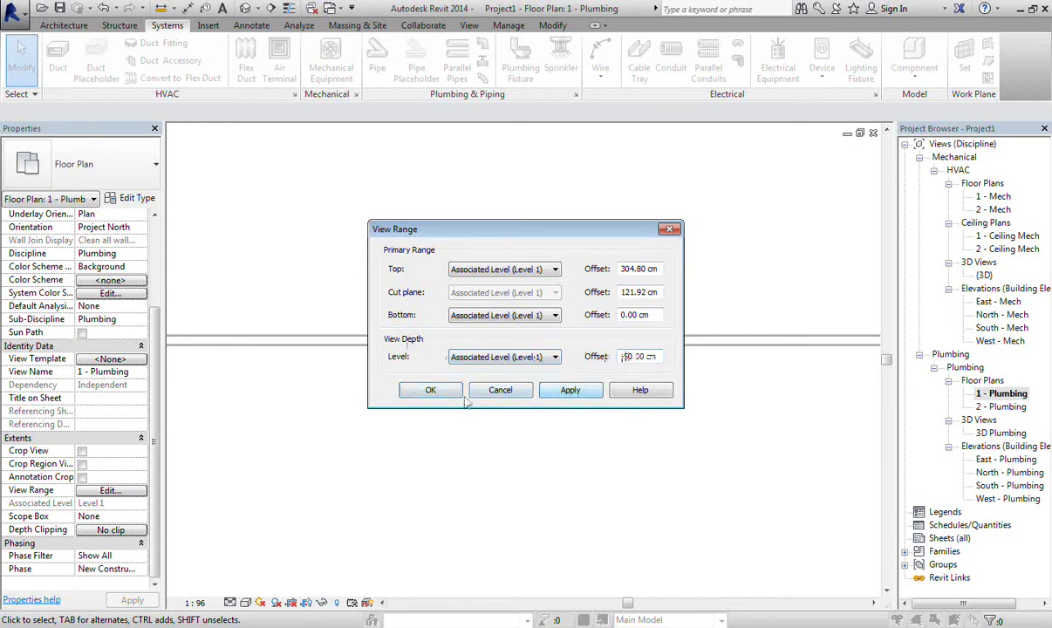
left_click(432, 390)
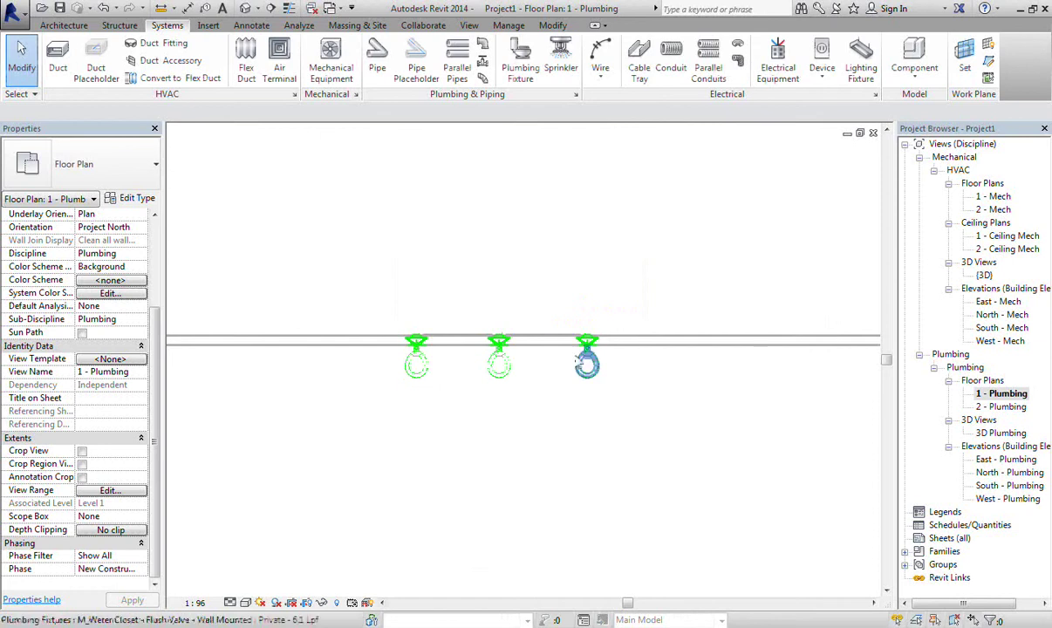
scroll(515, 342, "up", 2)
scroll(486, 341, "up", 3)
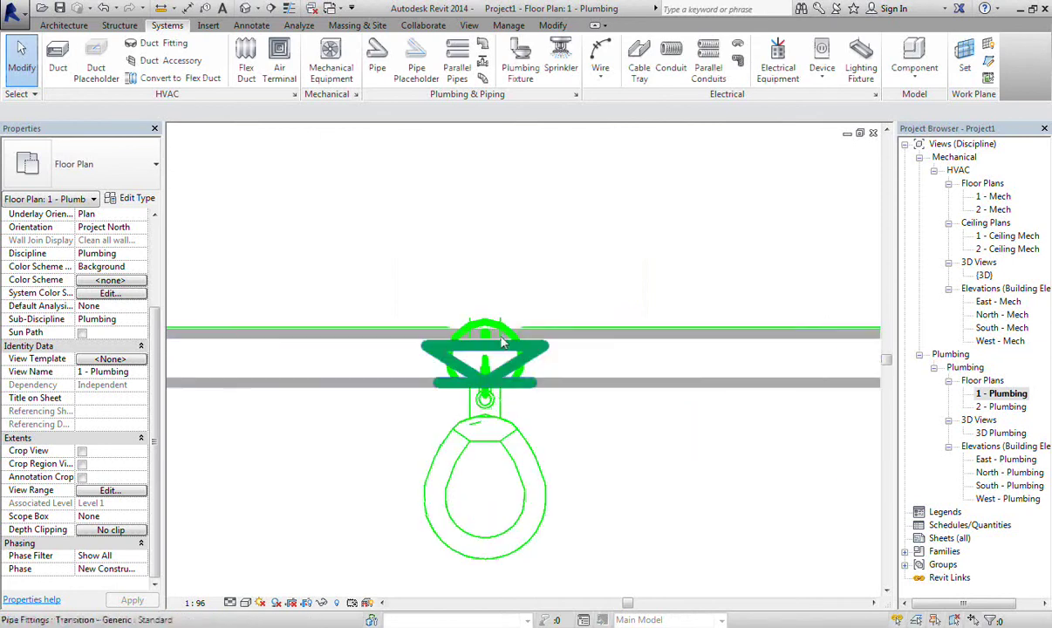
scroll(486, 340, "up", 2)
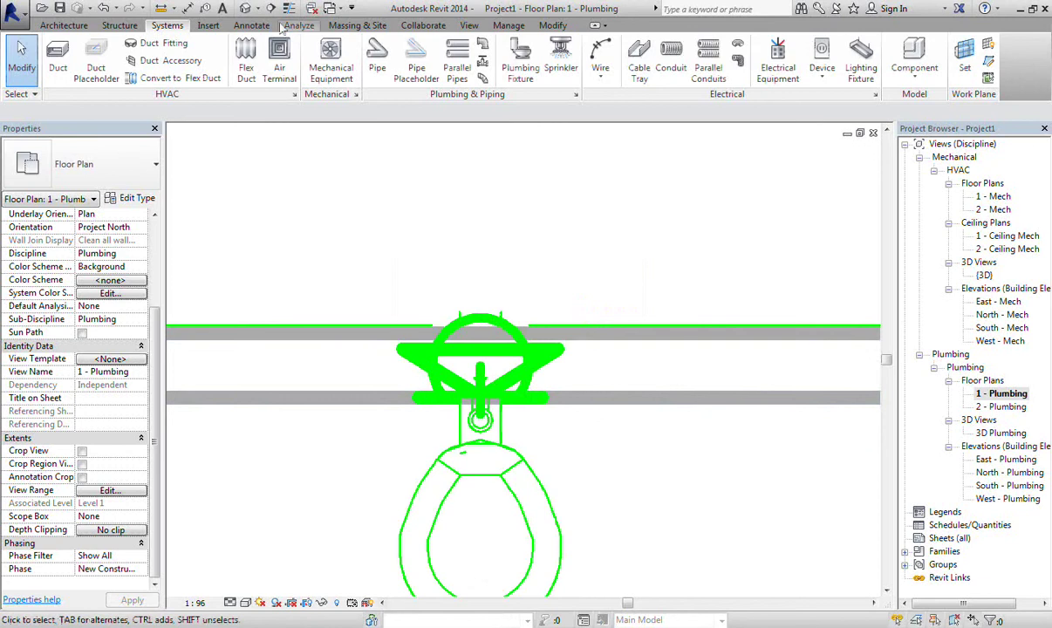
left_click(247, 9)
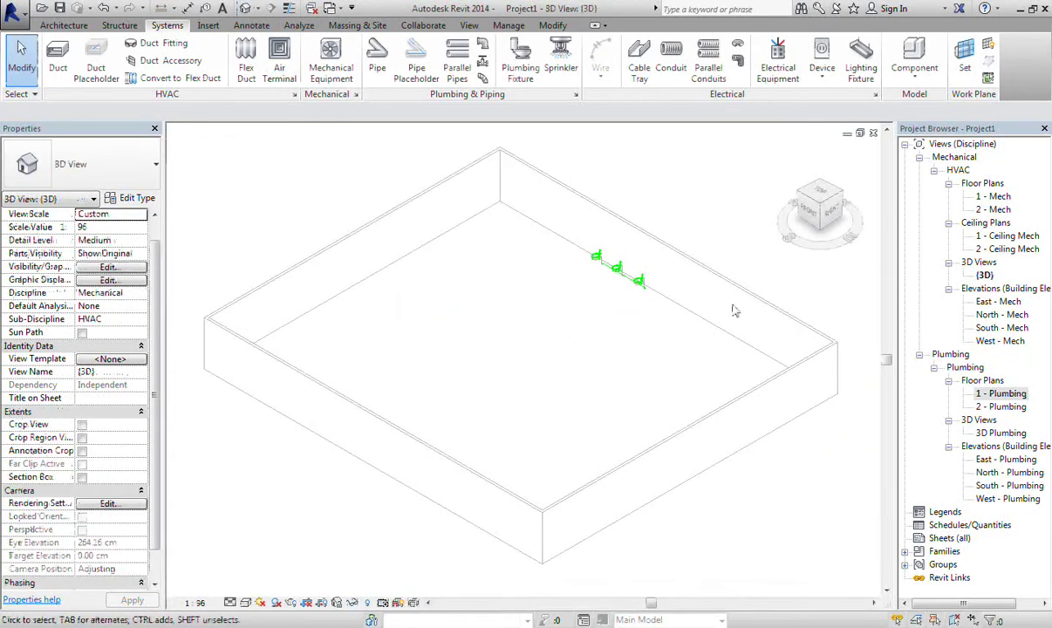
mouse_move(811, 272)
middle_mouse_down("shift")
mouse_move(789, 289)
mouse_move(720, 301)
mouse_move(608, 275)
mouse_move(503, 205)
middle_mouse_up("shift")
scroll(672, 425, "up", 2)
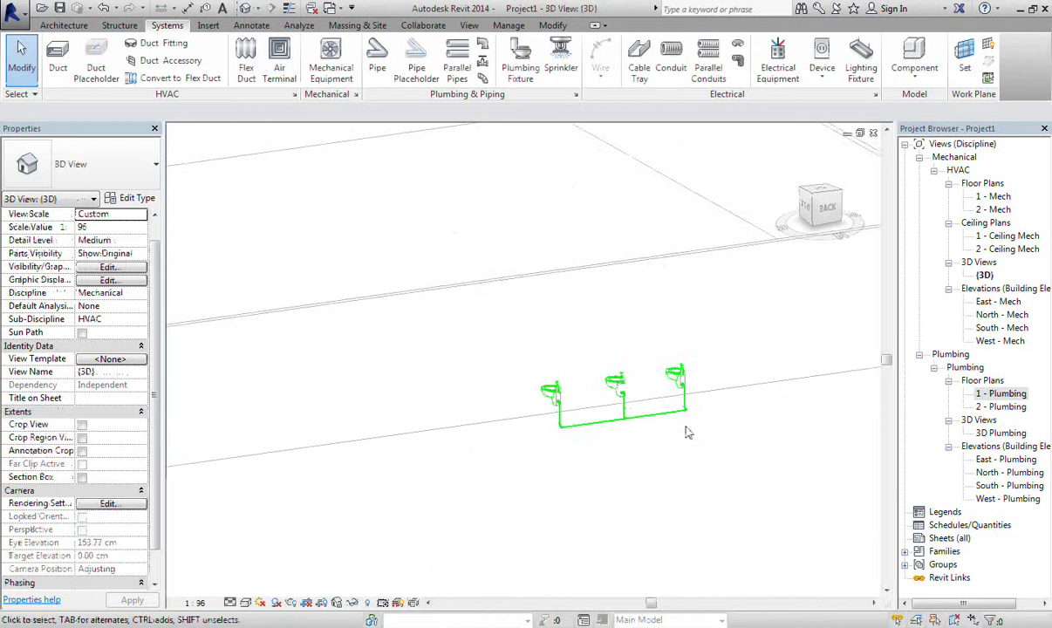
scroll(687, 429, "up", 2)
scroll(684, 432, "up", 2)
scroll(611, 417, "up", 2)
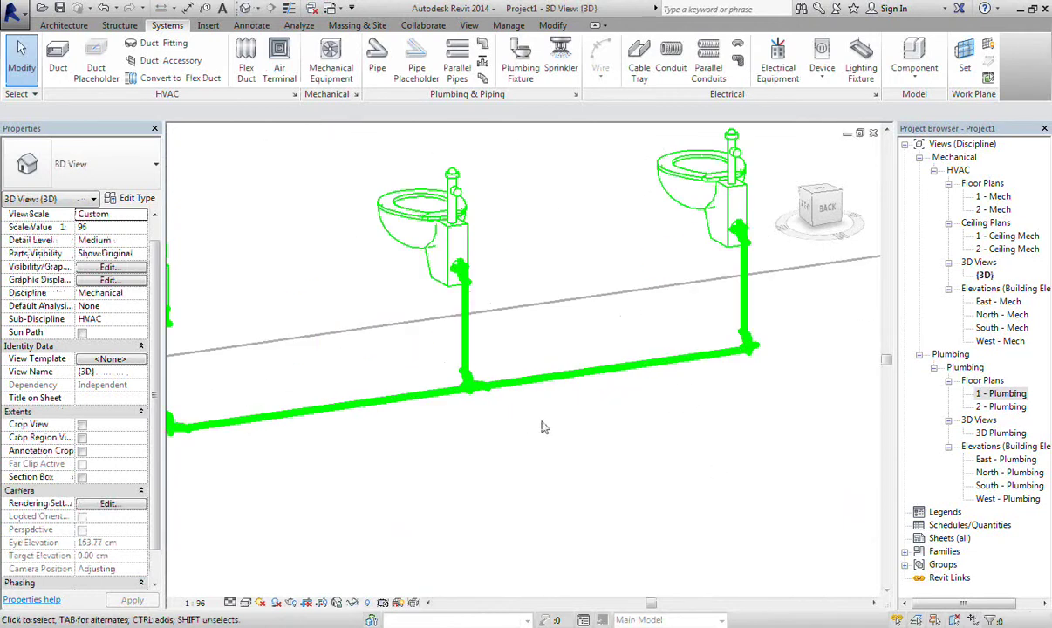
scroll(545, 428, "down", 2)
scroll(705, 447, "down", 2)
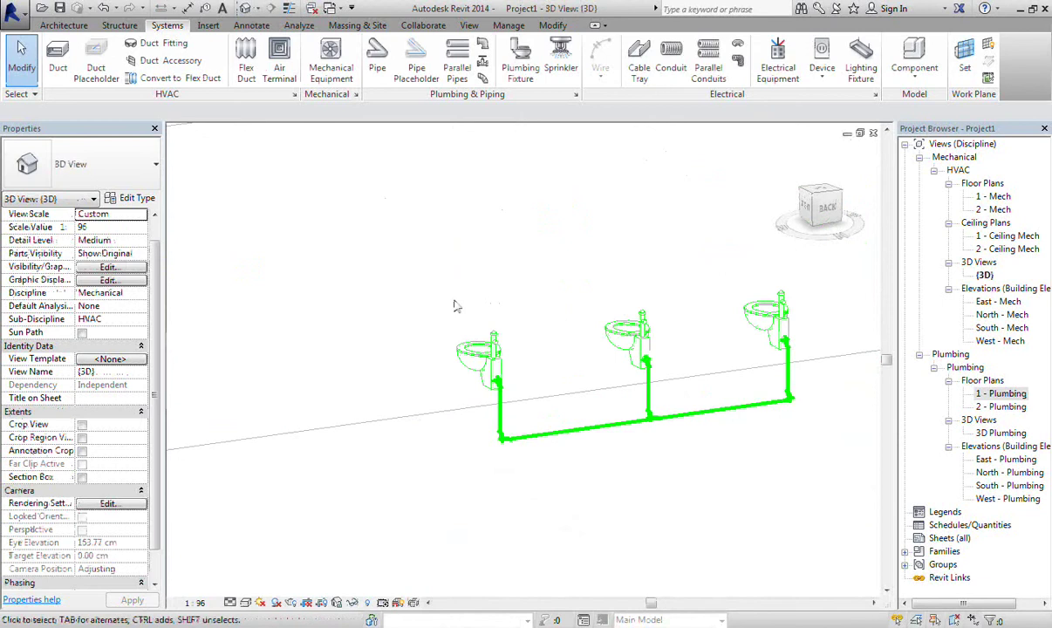
double_click(1001, 393)
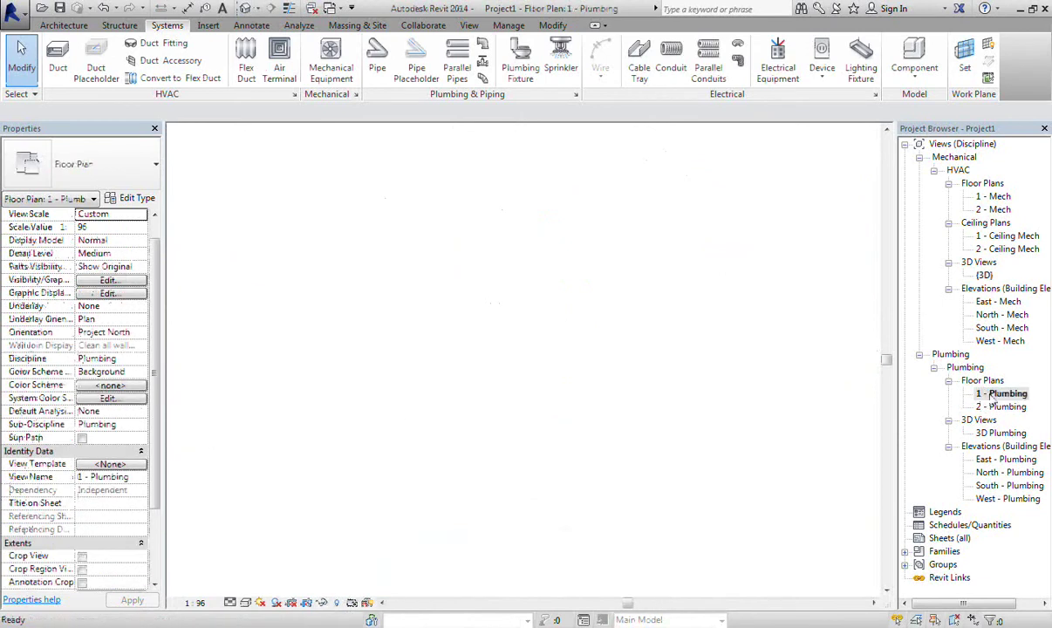
scroll(693, 444, "down", 1)
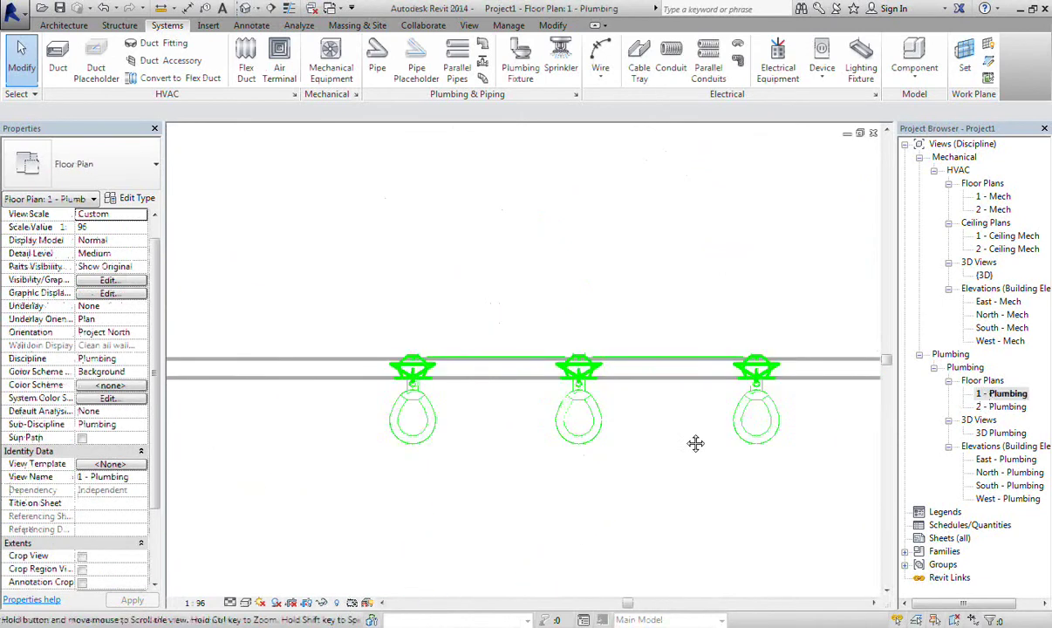
scroll(681, 436, "down", 1)
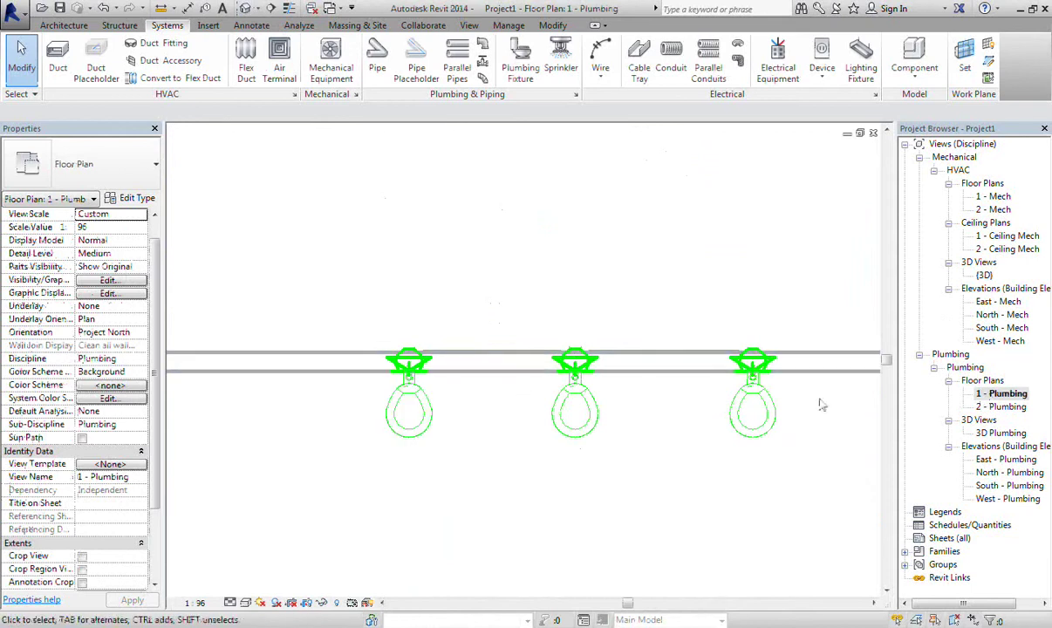
left_click(245, 8)
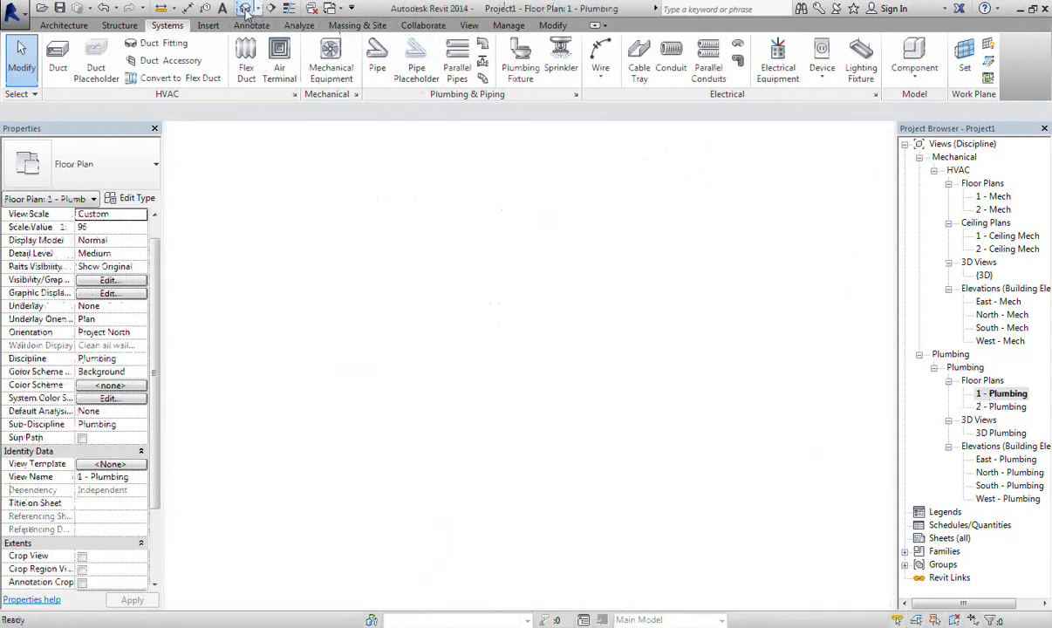
scroll(502, 381, "up", 2)
scroll(502, 382, "up", 2)
scroll(503, 381, "up", 2)
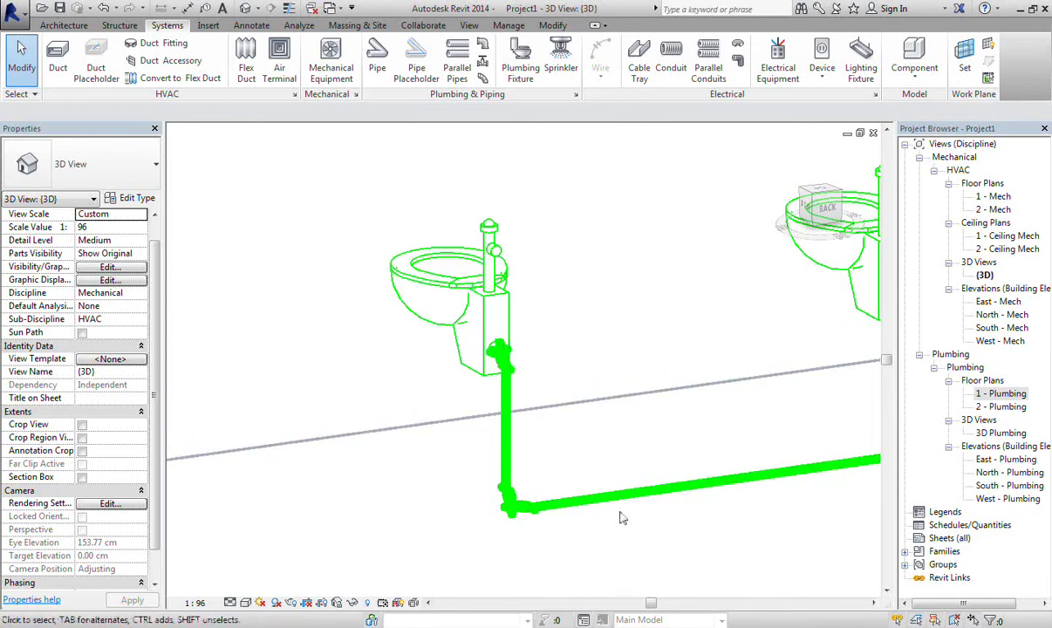
scroll(647, 441, "down", 3)
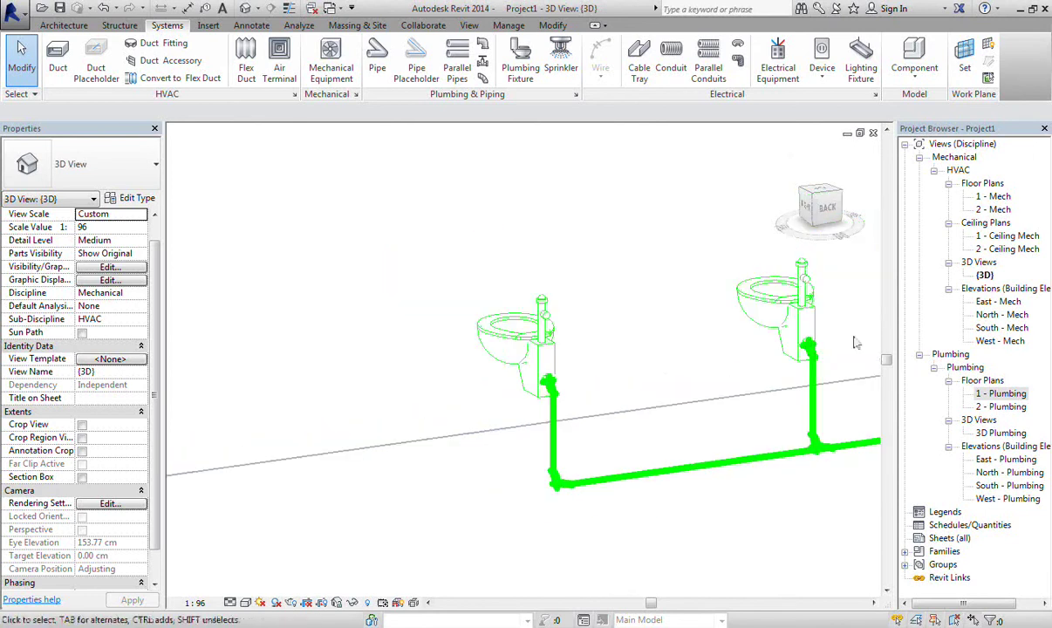
scroll(759, 384, "up", 2)
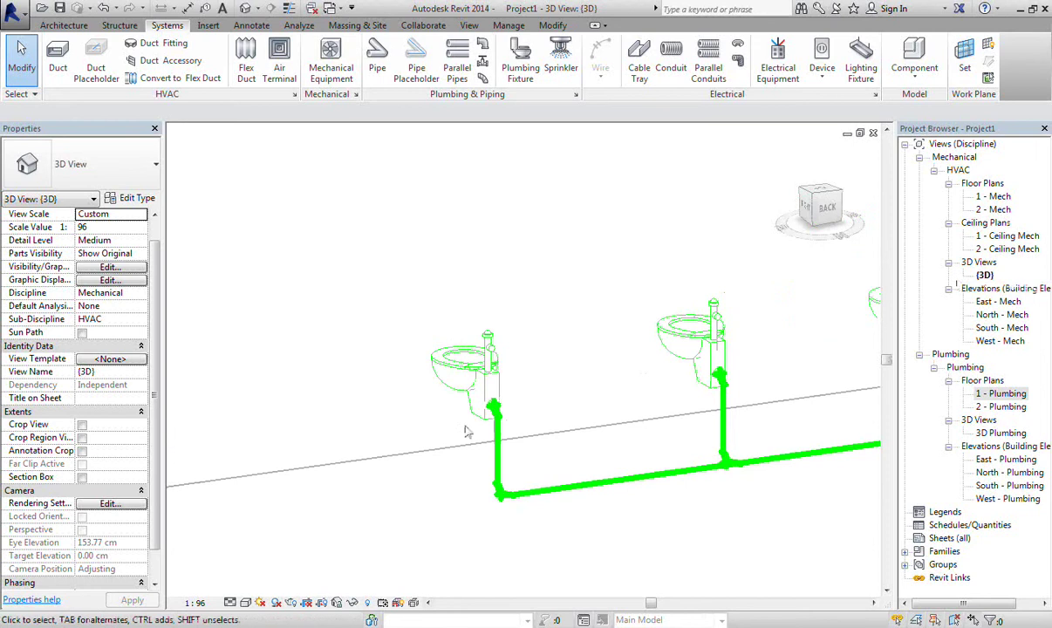
right_click(541, 390)
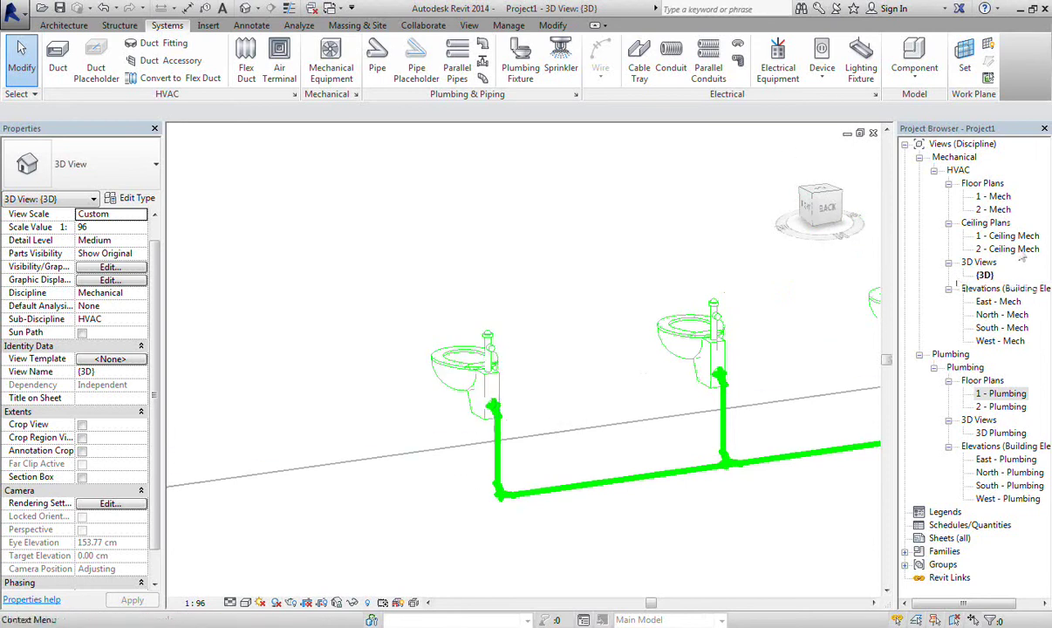
double_click(1001, 394)
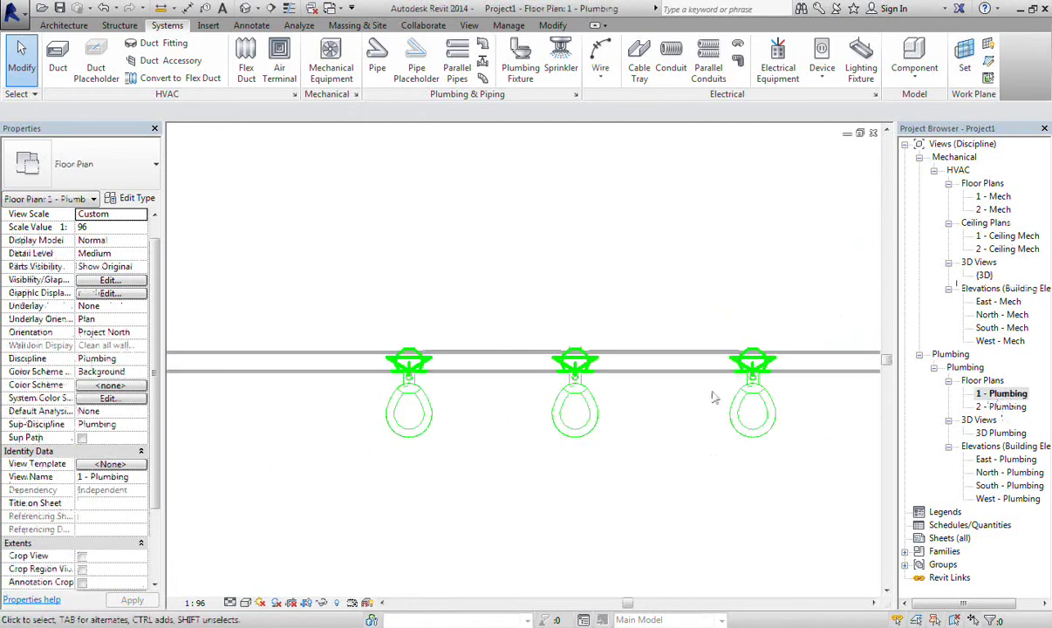
Select the left wall-mounted water closet in the 1 - Plumbing plan
middle_click_drag(759, 462, 615, 464)
scroll(616, 464, "down", 1)
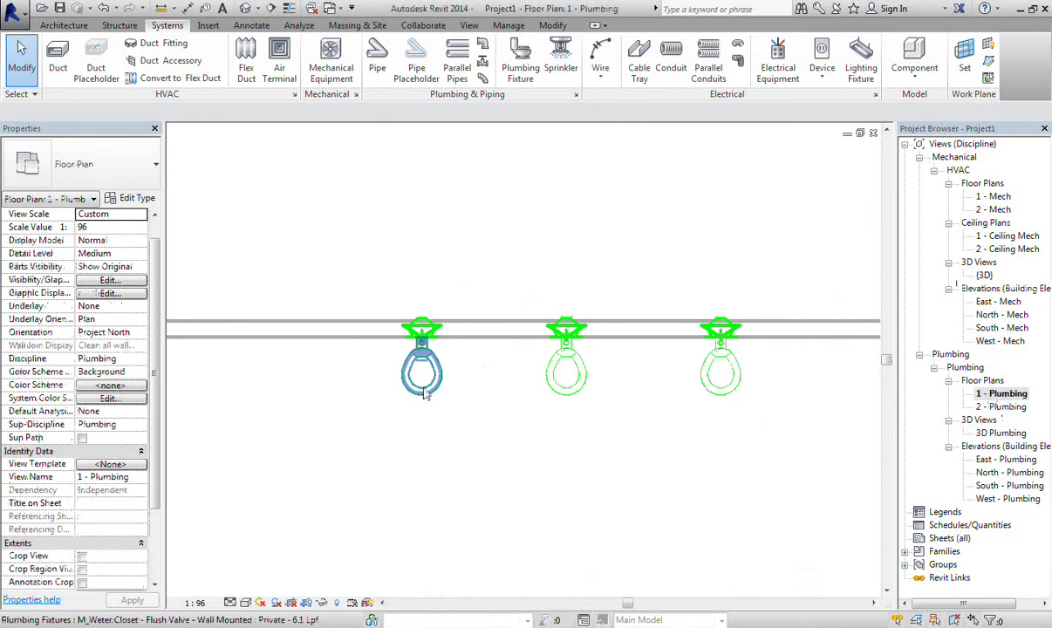
left_click(424, 394)
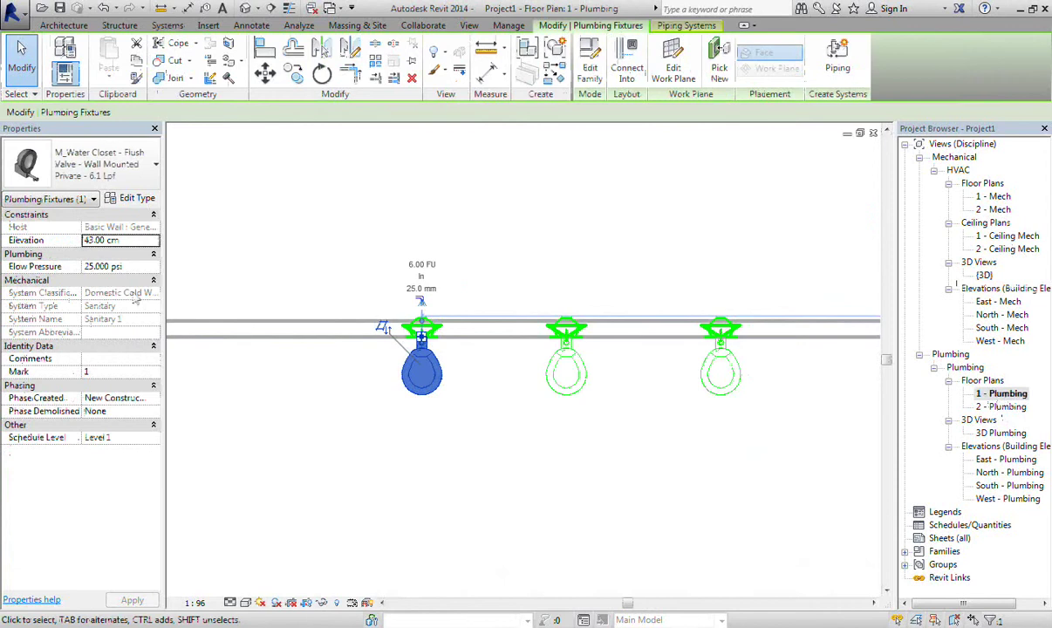
left_click(403, 510)
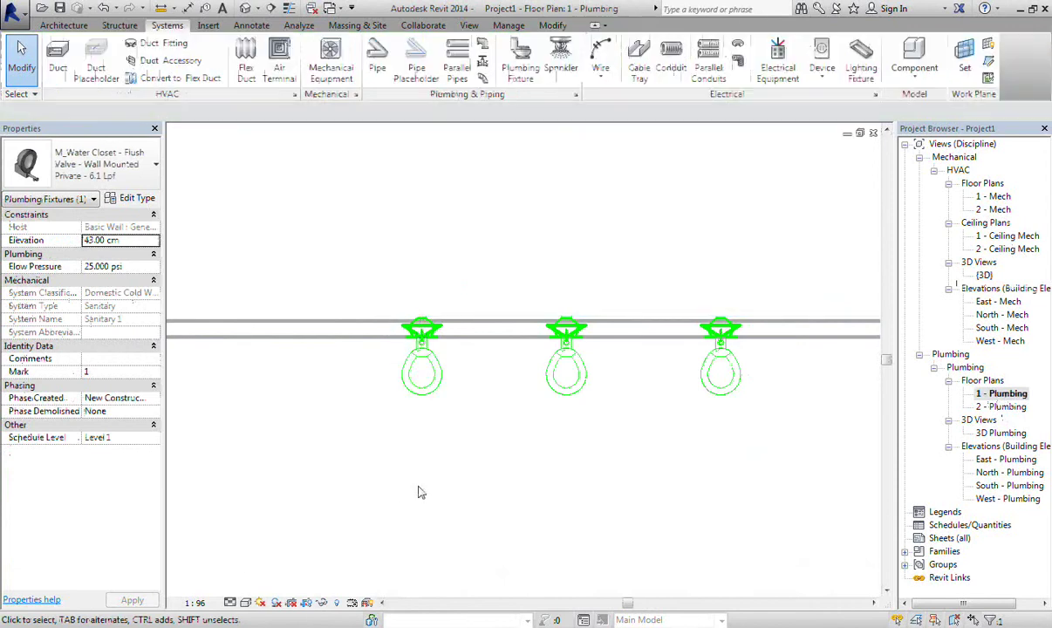
left_click(423, 392)
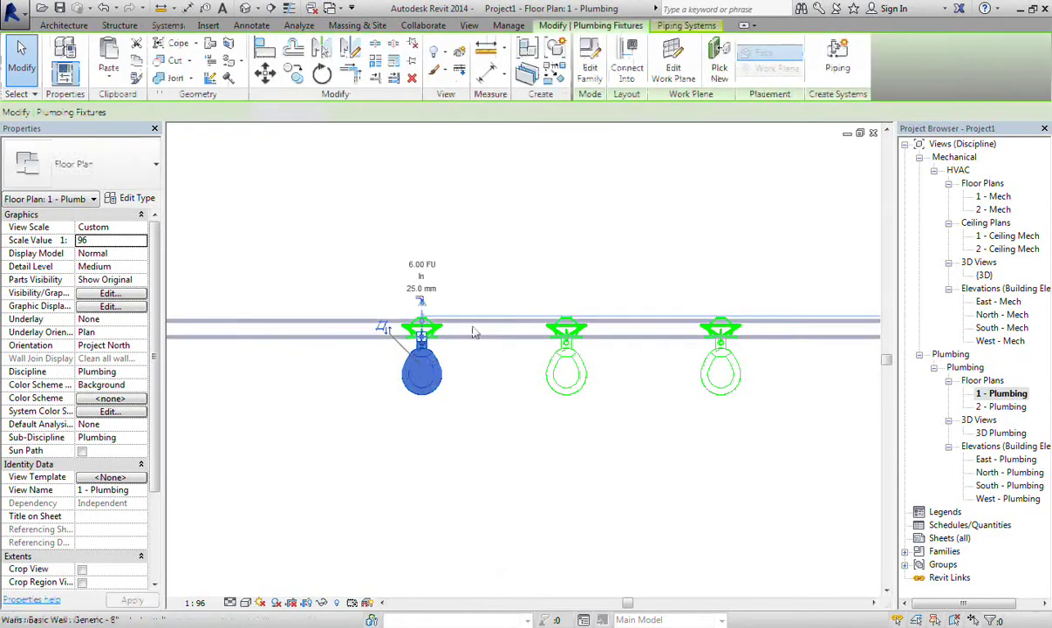
Create a Domestic Cold Water 1 system and add the middle and right water closets
left_click(838, 57)
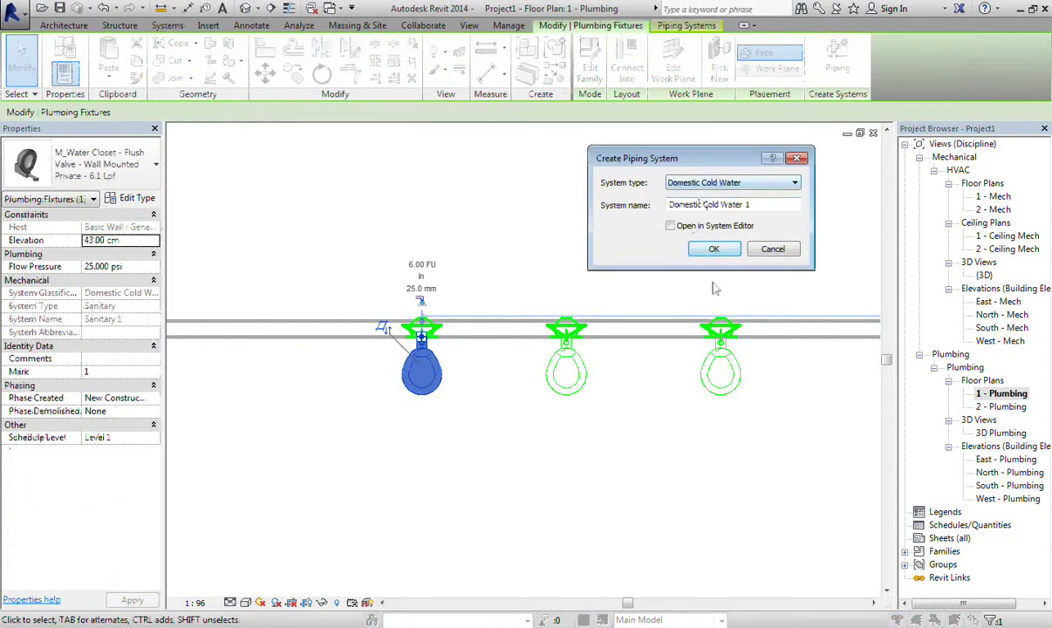
left_click(709, 249)
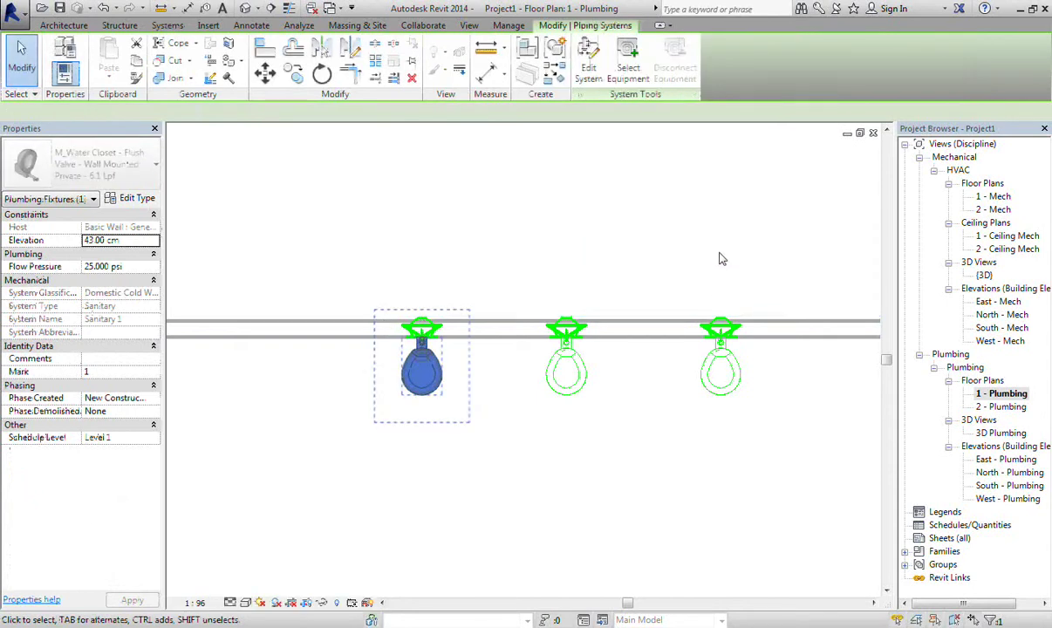
left_click(600, 77)
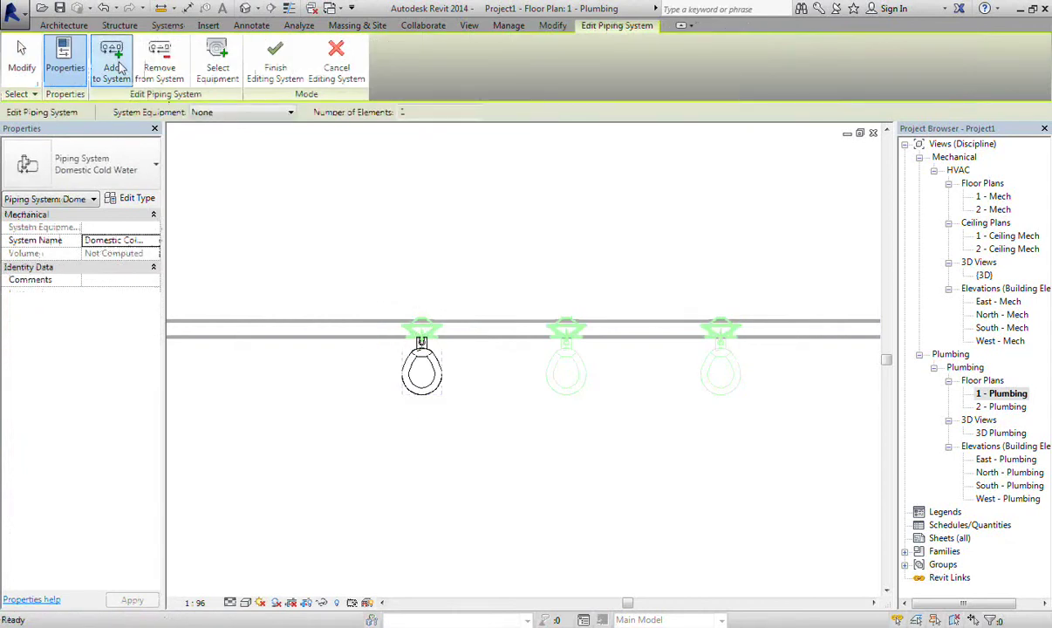
left_click(119, 68)
left_click_drag(782, 273, 554, 446)
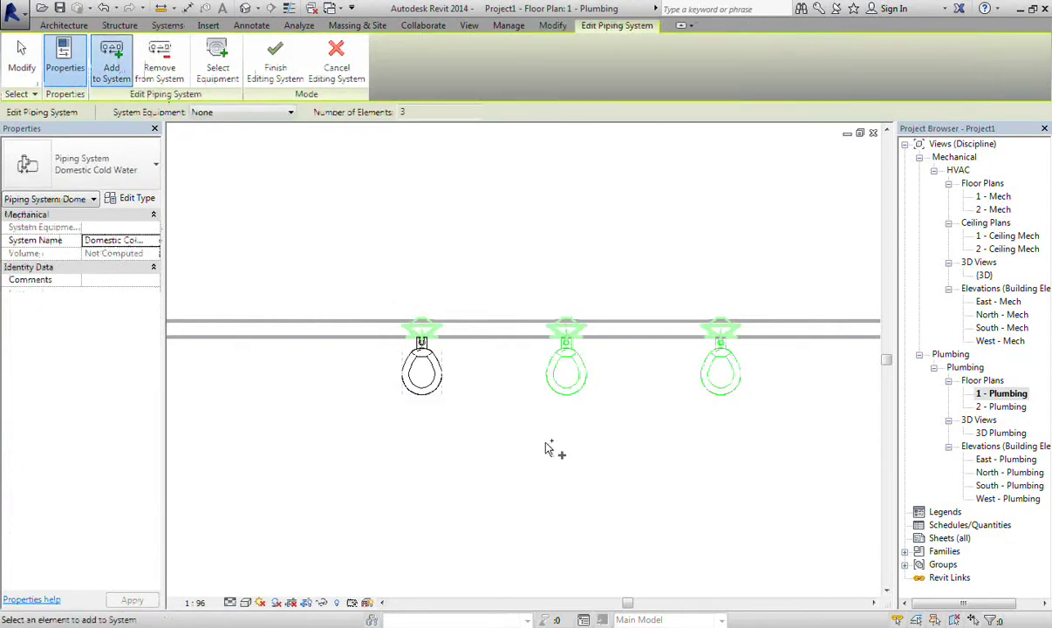
left_click(276, 69)
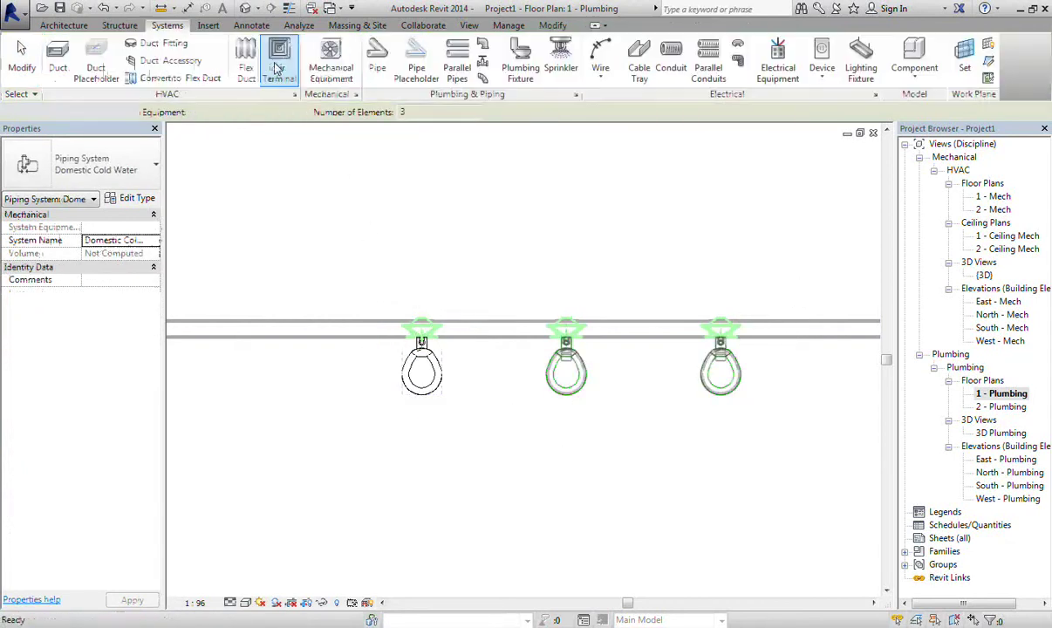
left_click(564, 377)
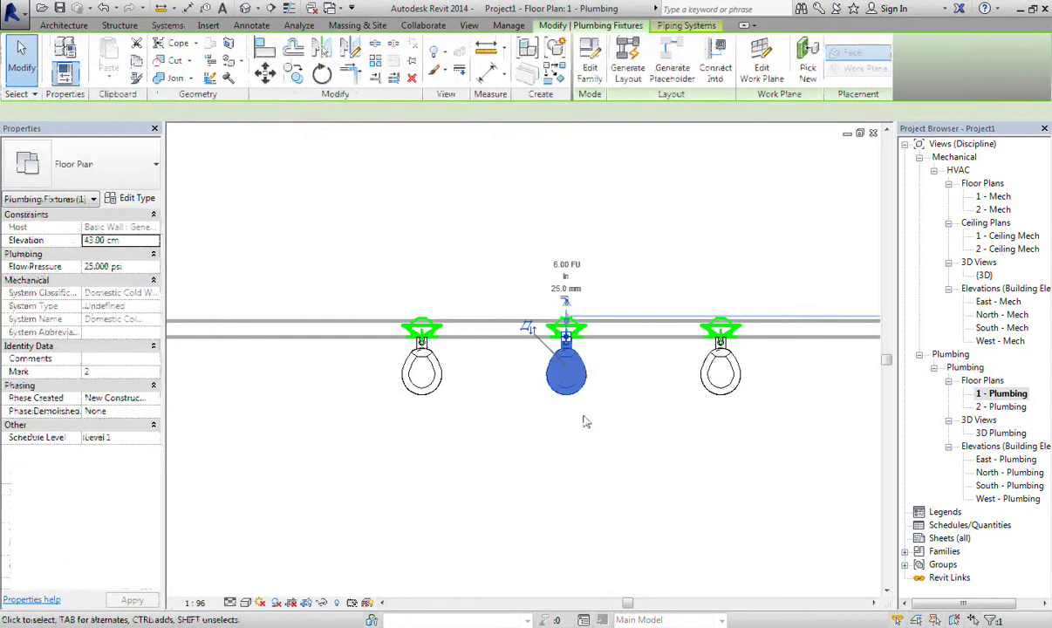
Preview a Network layout for Domestic Cold Water 1 and choose solution 2 of 3
left_click(644, 74)
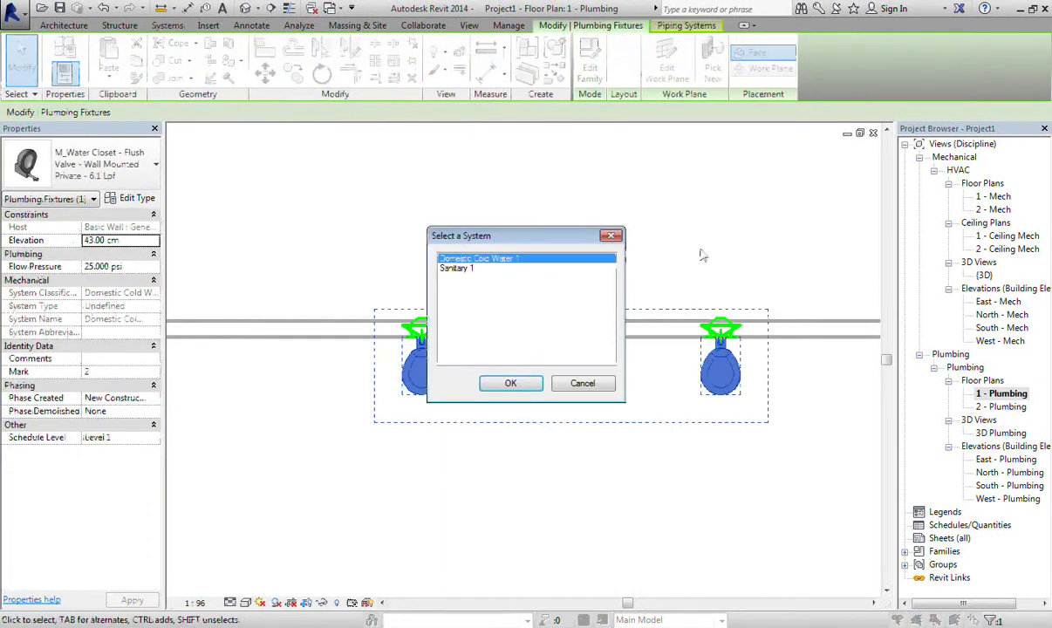
left_click(510, 384)
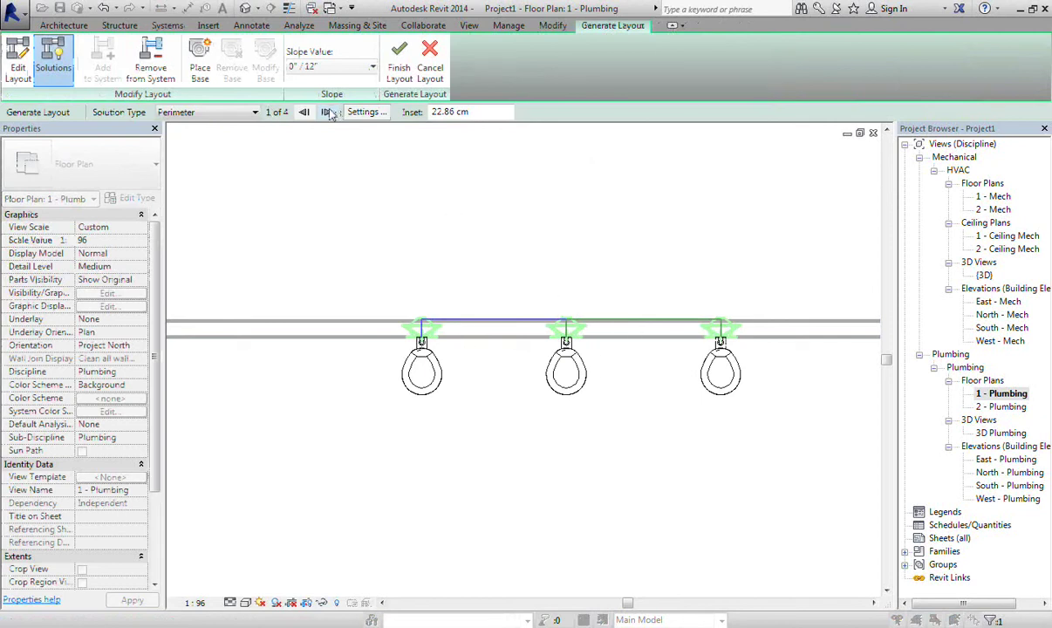
left_click(242, 112)
left_click(236, 133)
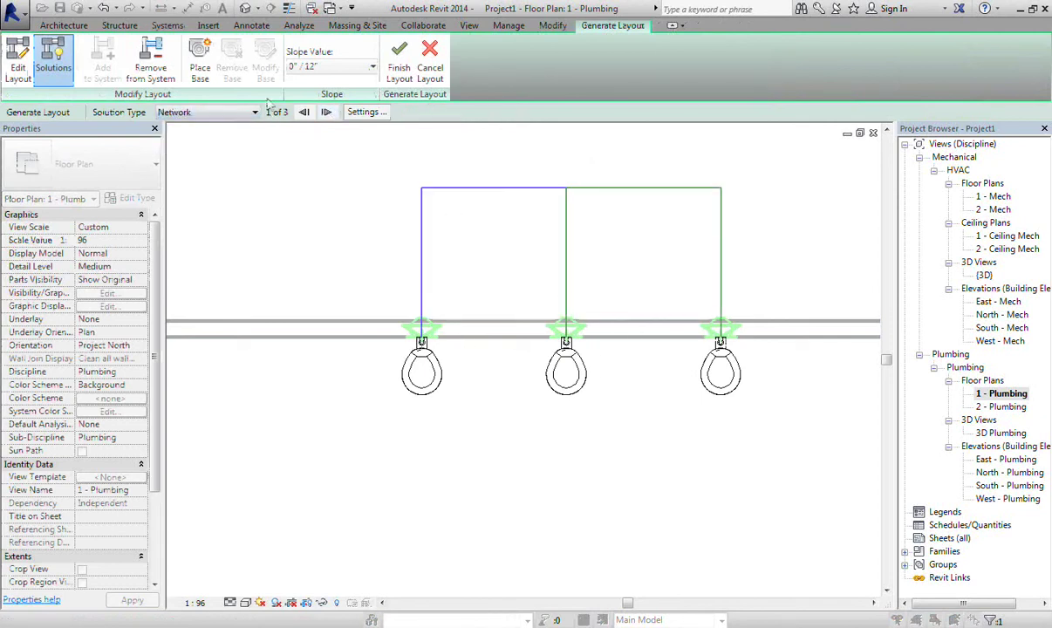
left_click(324, 111)
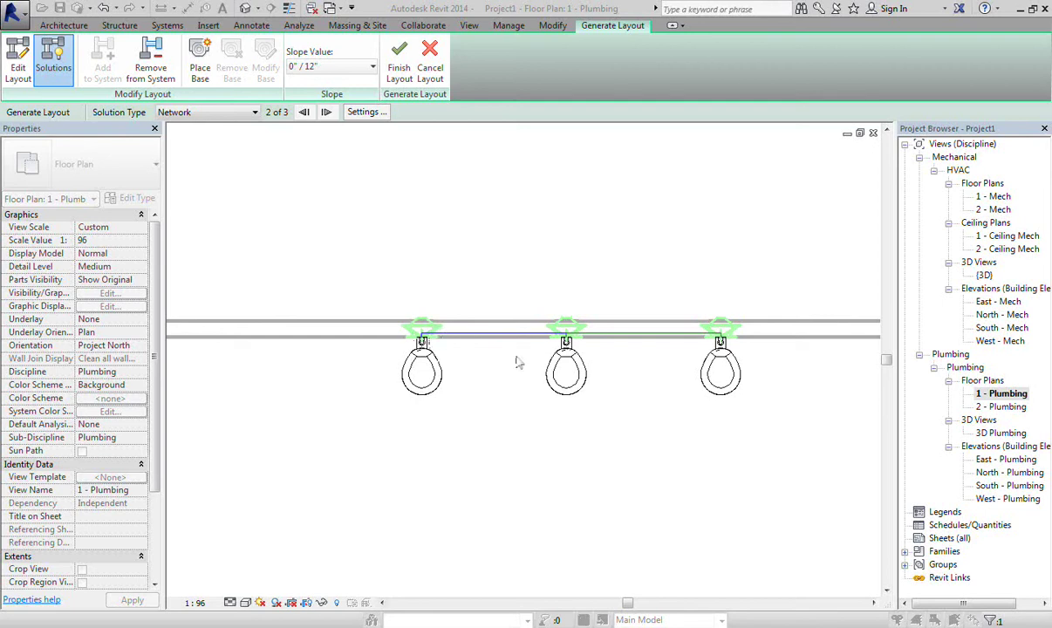
left_click(365, 117)
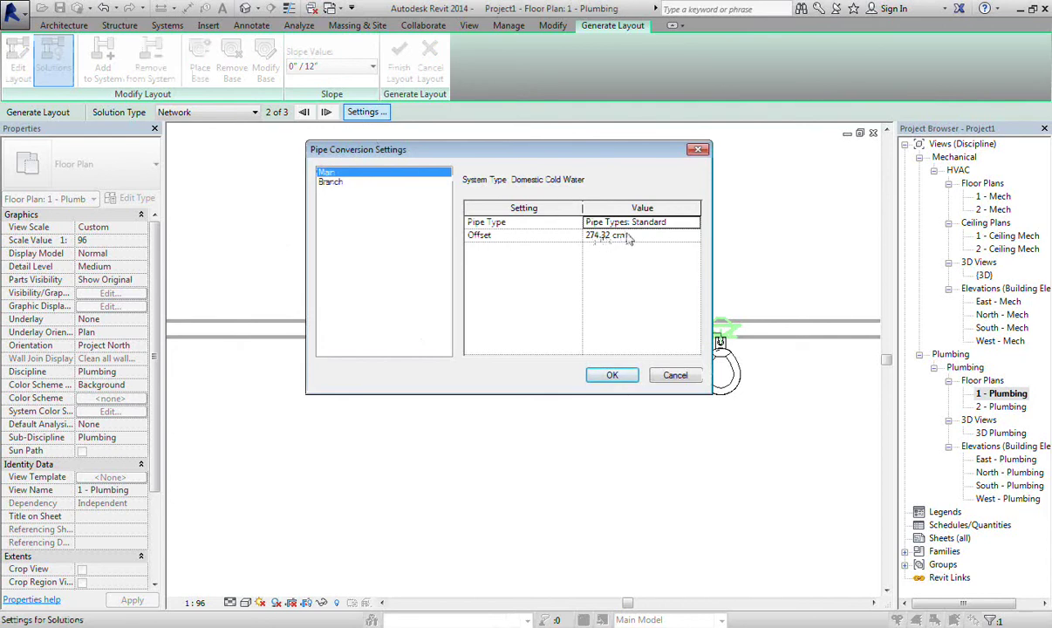
Set both main and branch cold-water pipe offsets to 140 cm
left_click(637, 238)
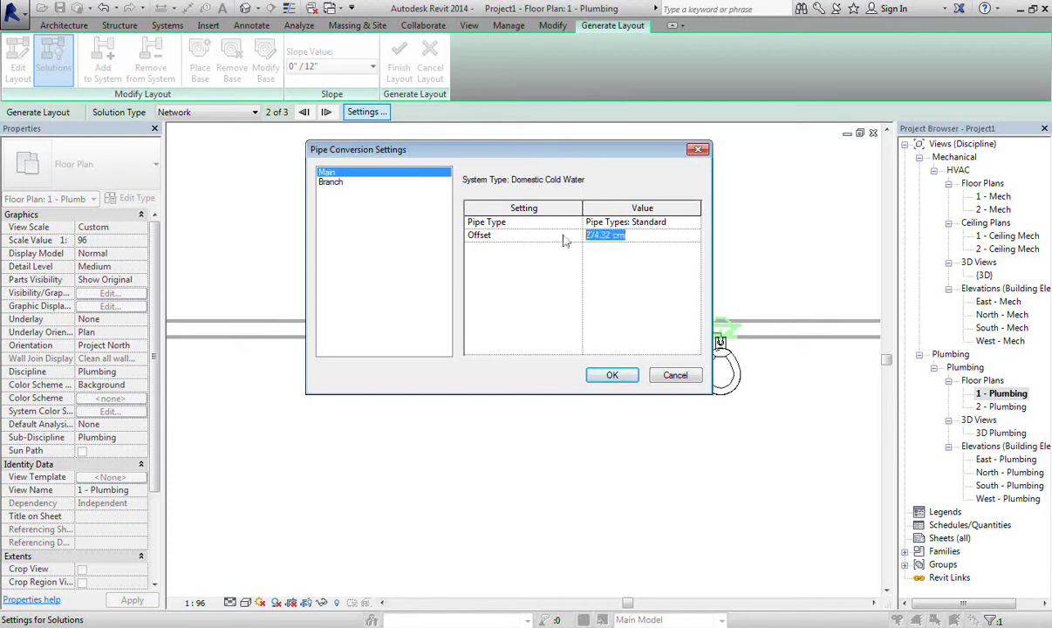
type("140")
left_click(341, 181)
left_click(641, 236)
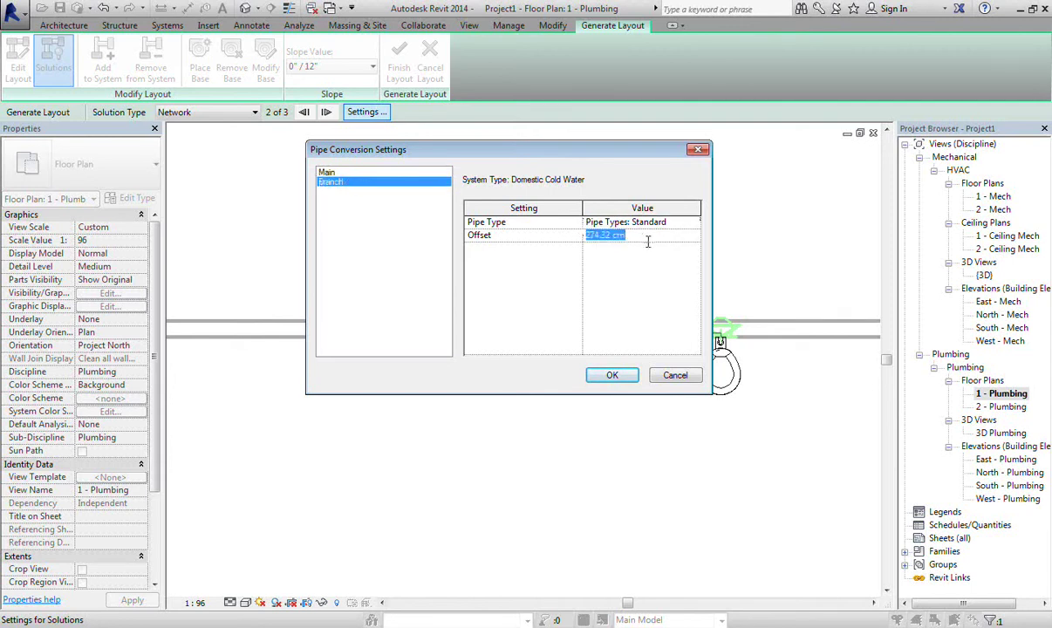
type("140")
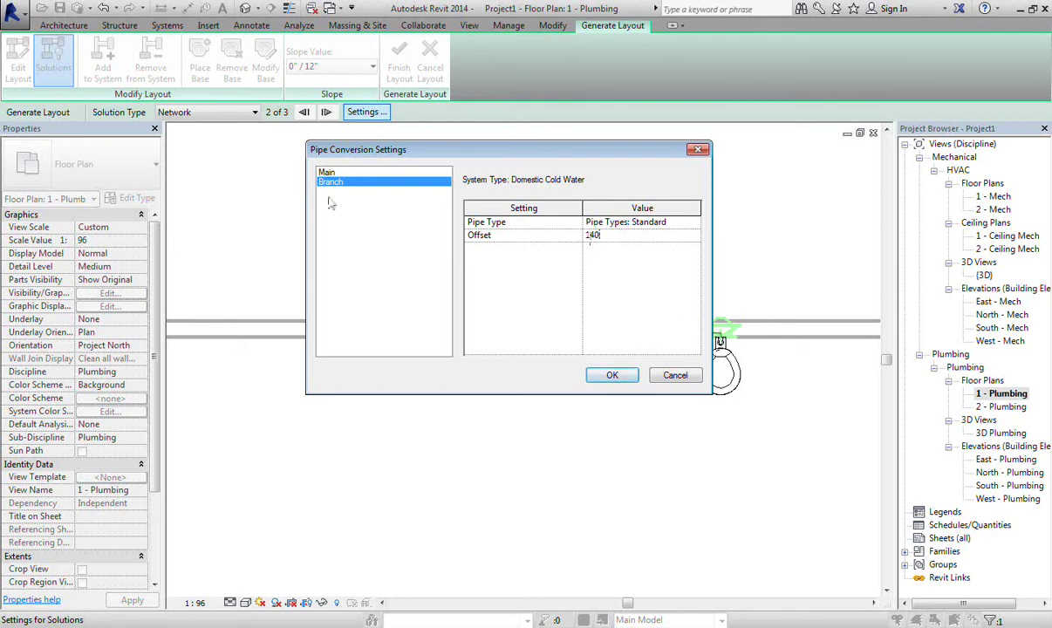
left_click(319, 171)
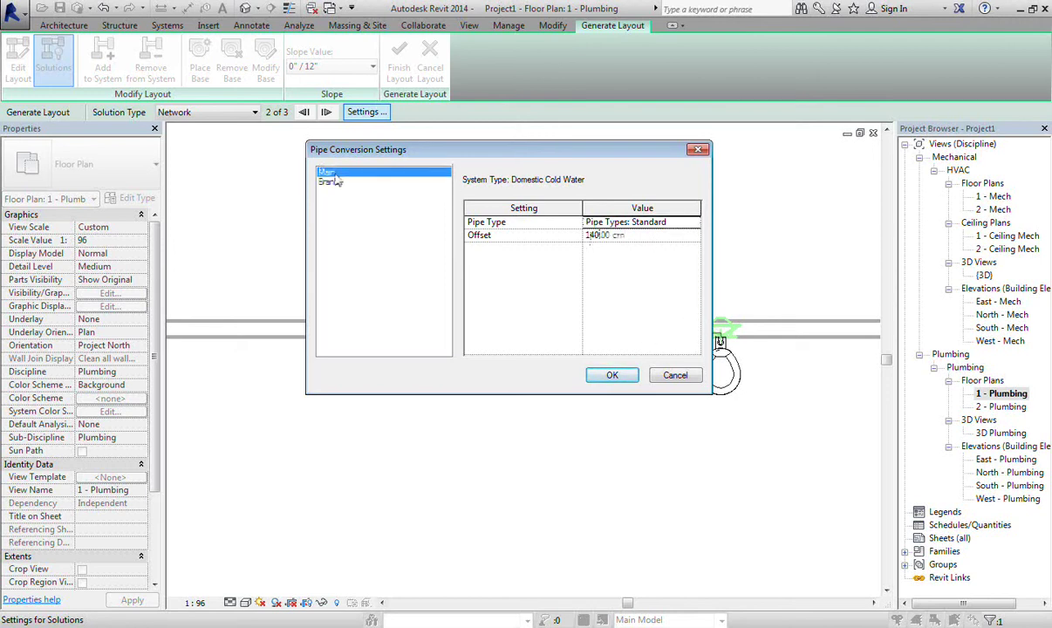
left_click(615, 380)
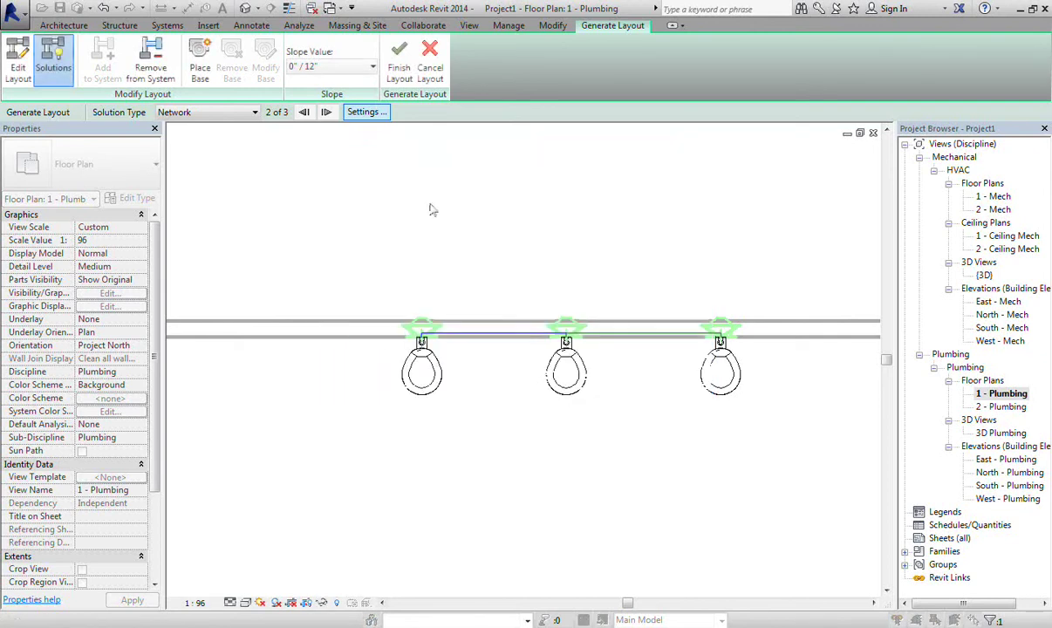
Finish the cold-water layout and view it in the {3D} view
left_click(394, 70)
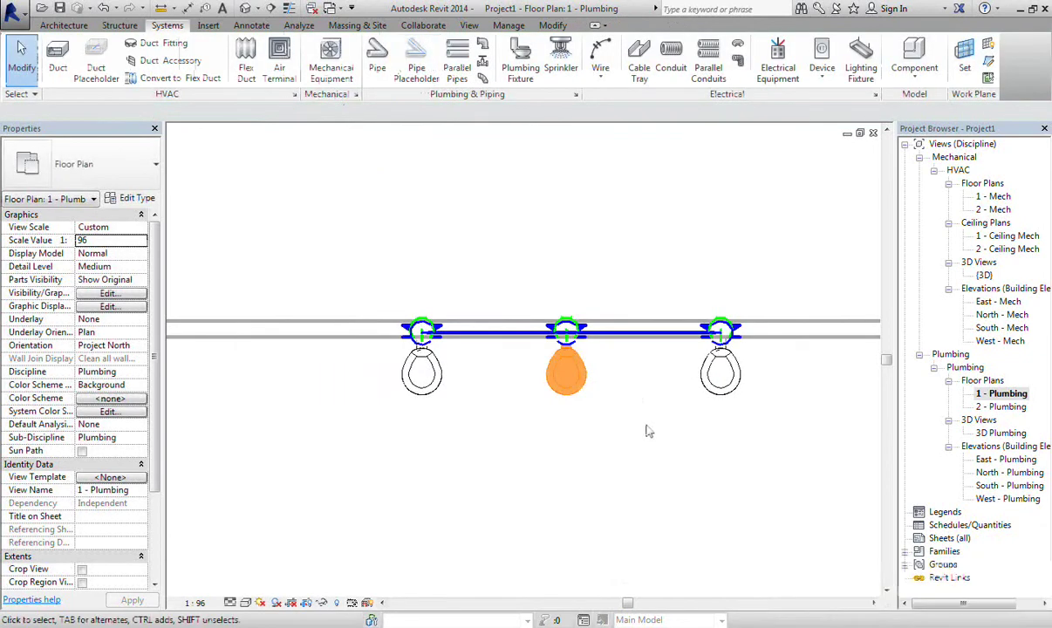
left_click(245, 8)
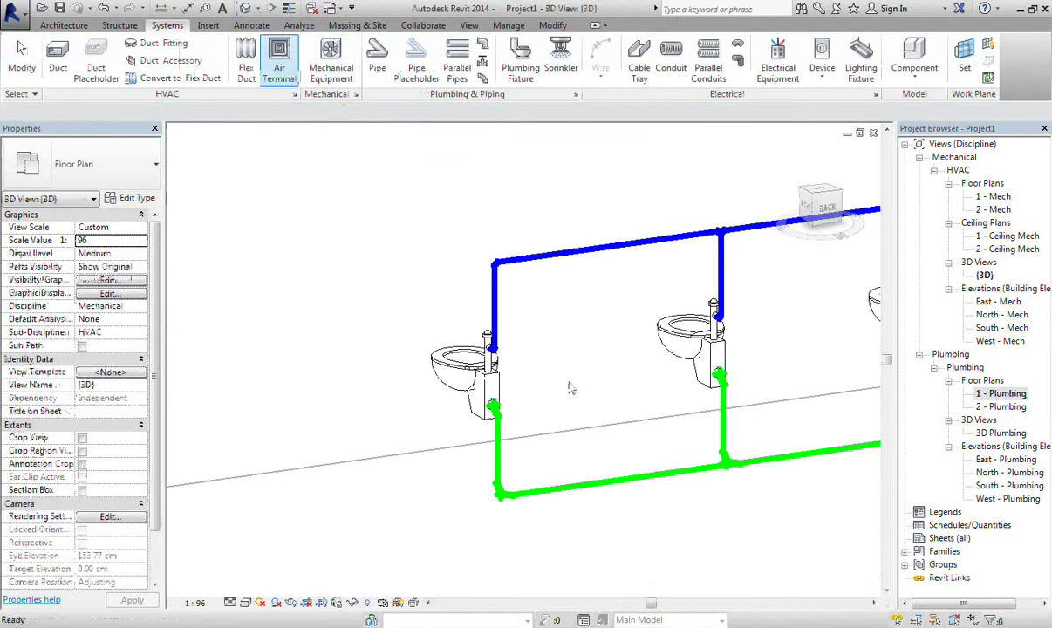
middle_click_drag(840, 474, 566, 491)
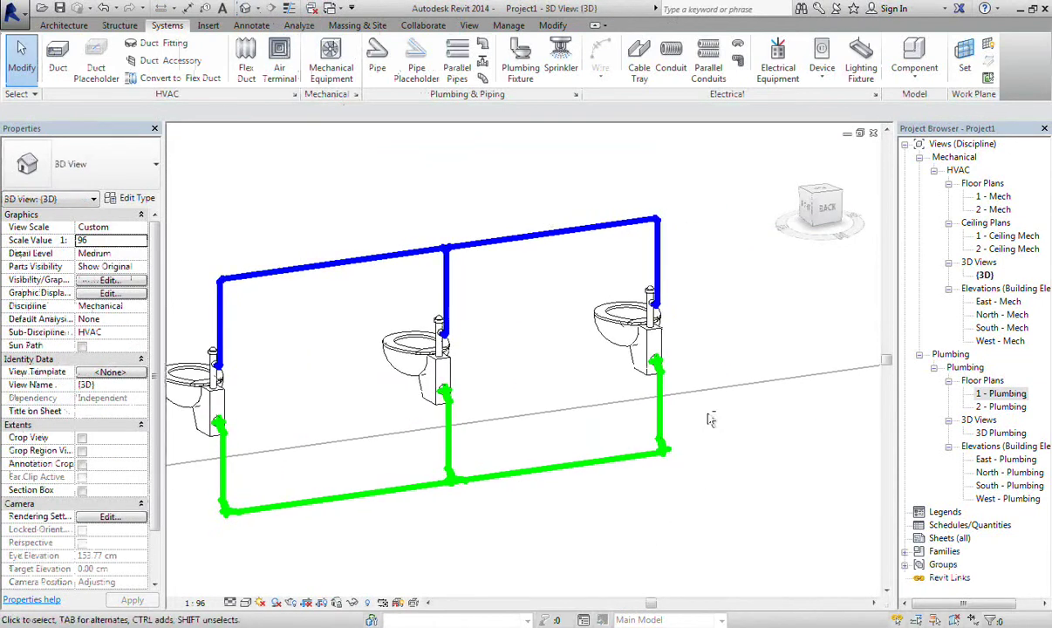
middle_click_drag(711, 420, 523, 418, "shift")
scroll(493, 446, "down", 5)
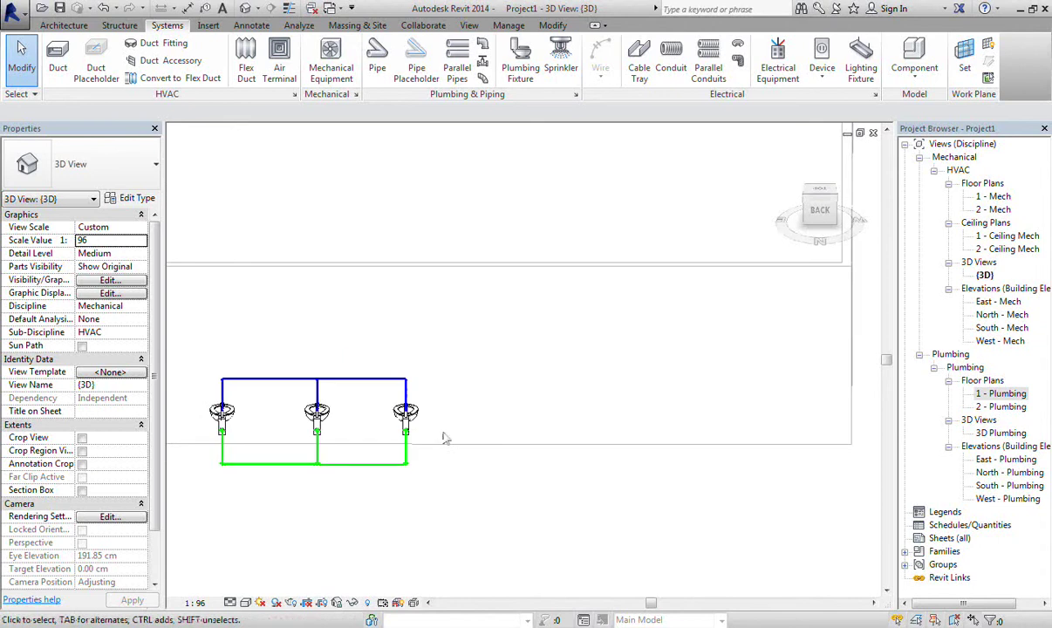
scroll(399, 371, "up", 3)
scroll(401, 393, "up", 2)
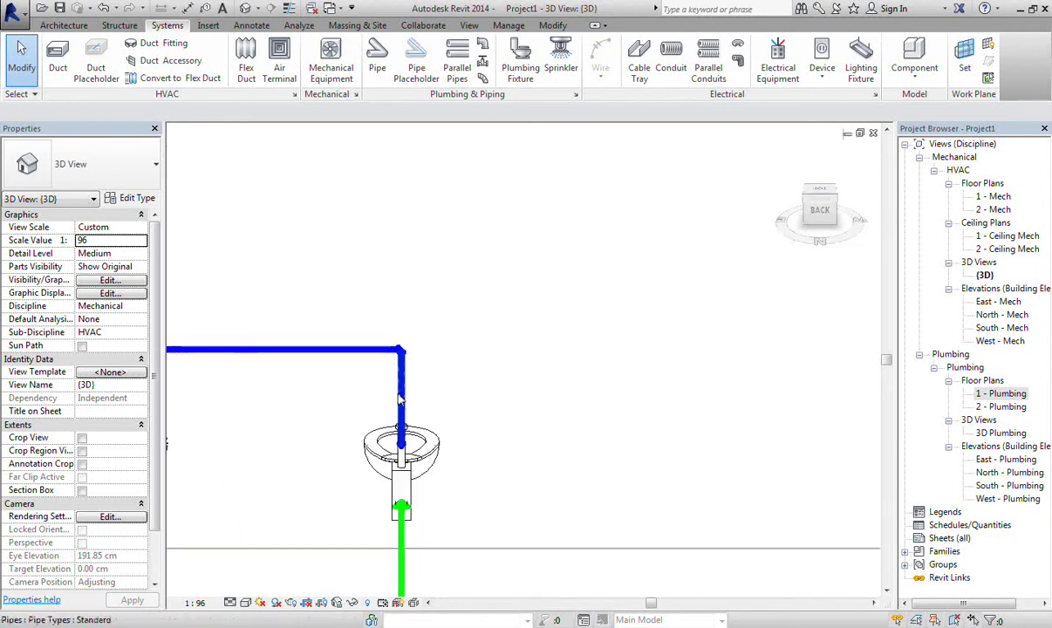
Orbit and zoom the 3D view to inspect the pipes at the three water closets
mouse_move(400, 399)
middle_mouse_down()
mouse_move(553, 435)
mouse_move(743, 423)
middle_mouse_up()
scroll(785, 423, "down", 2)
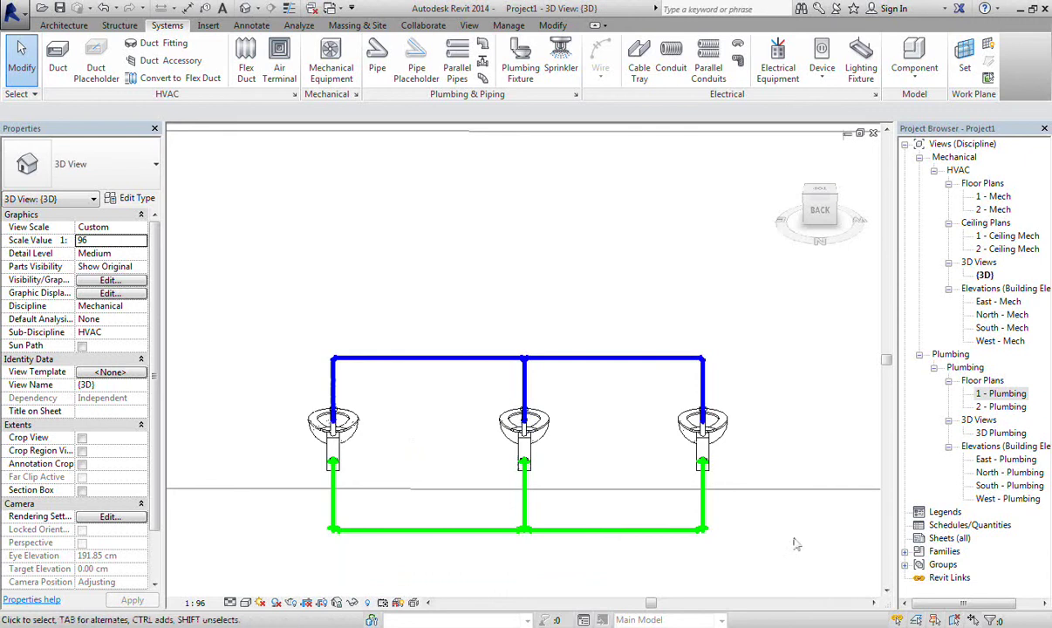
middle_click_drag(744, 527, 709, 545)
scroll(591, 397, "up", 2)
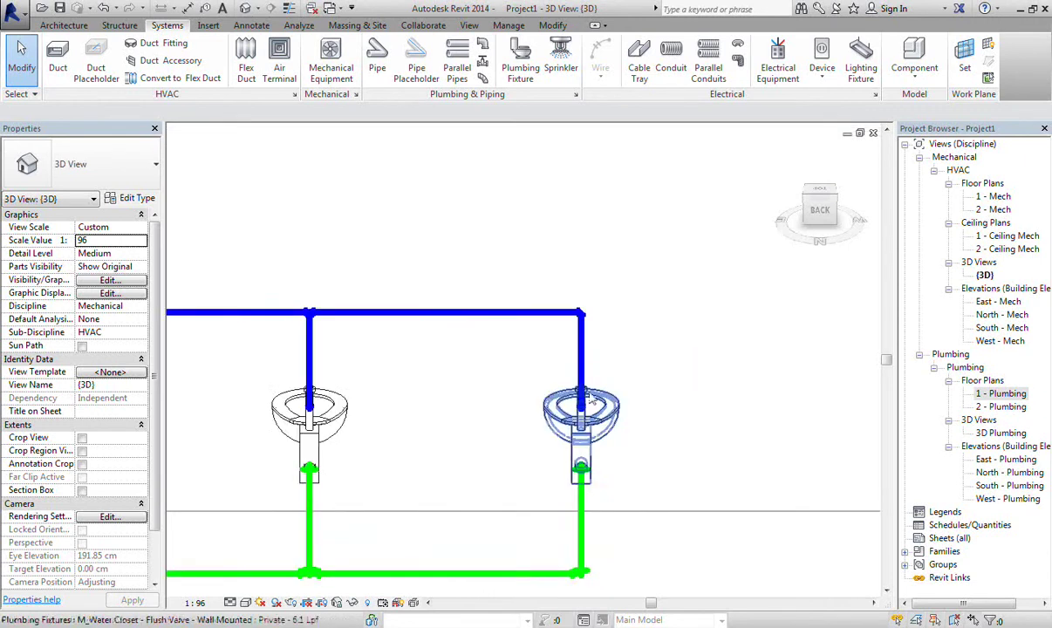
scroll(523, 436, "down", 1)
scroll(482, 458, "up", 2)
scroll(489, 463, "up", 1)
scroll(549, 496, "up", 1)
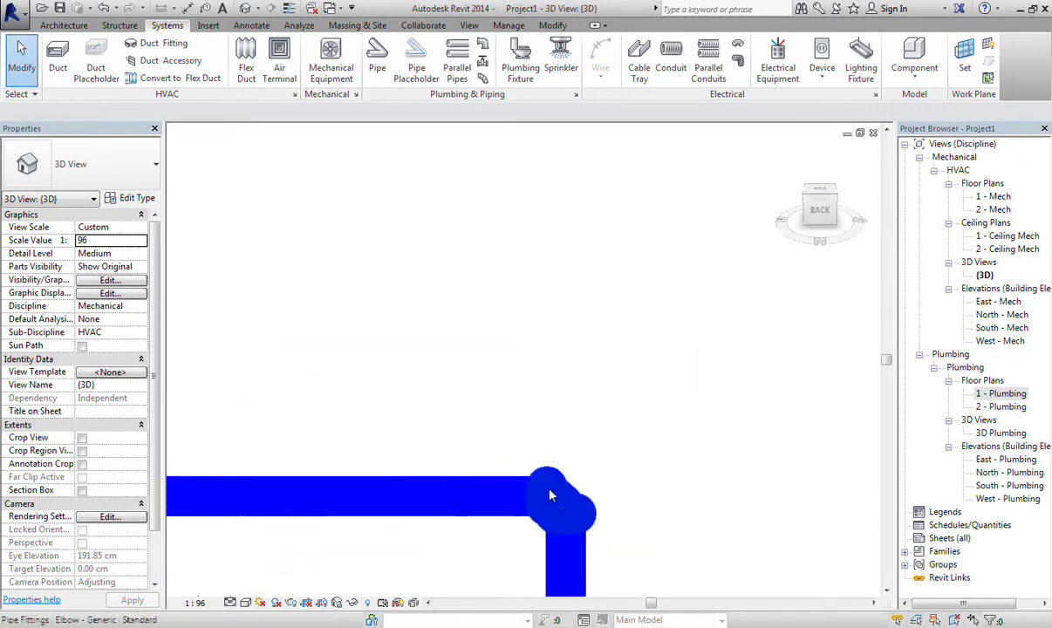
Convert the end elbow of the cold-water main into a tee fitting
left_click(552, 496)
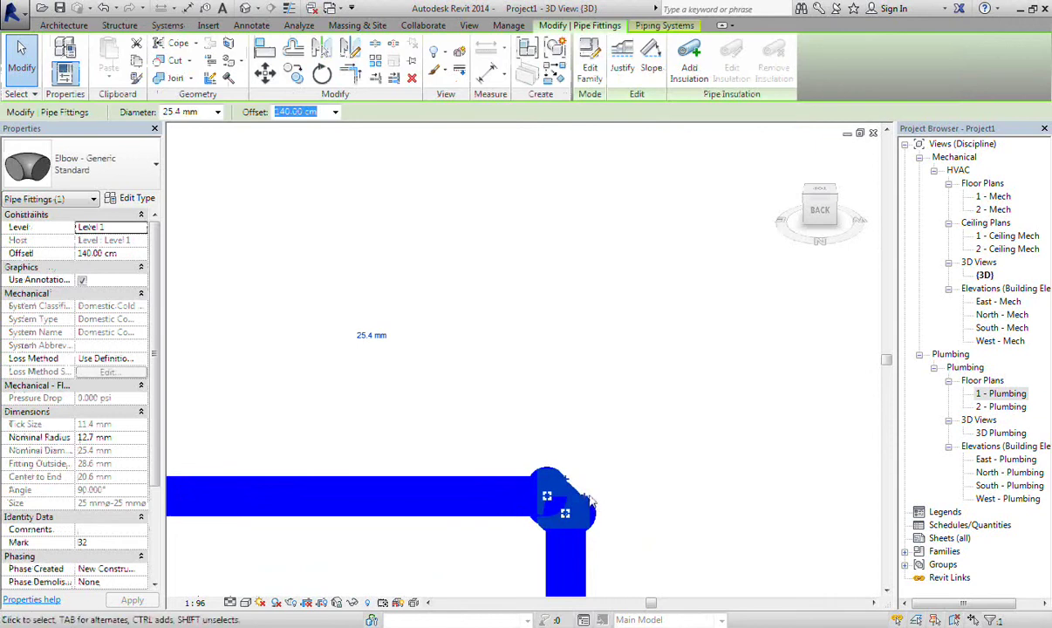
left_click(624, 577)
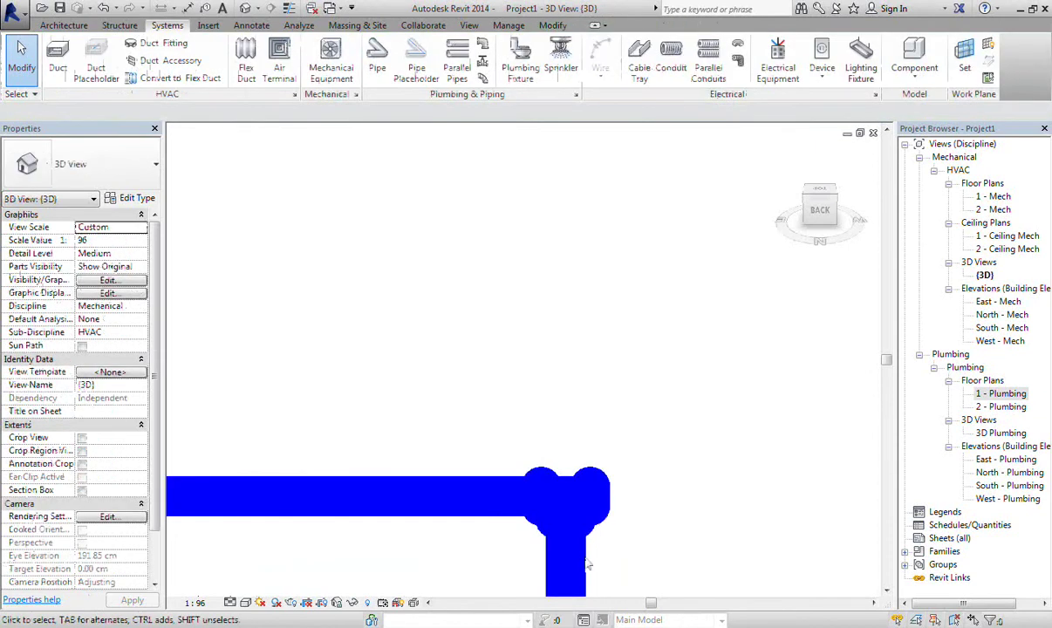
left_click(590, 501)
Draw a 25.4 mm pipe from the tee extending the main to the right
right_click(591, 501)
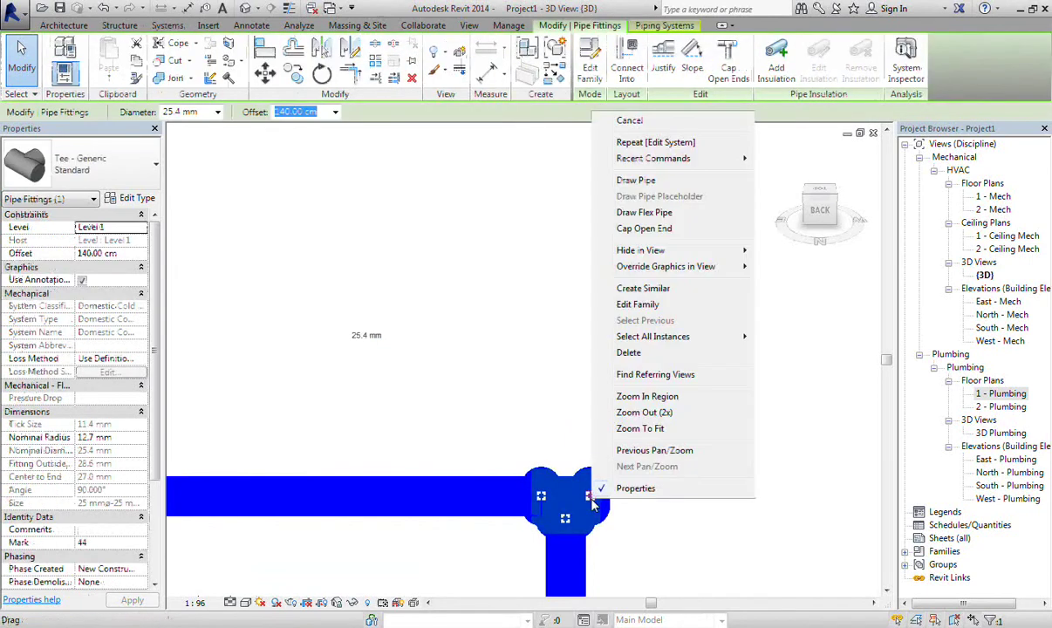
left_click(635, 179)
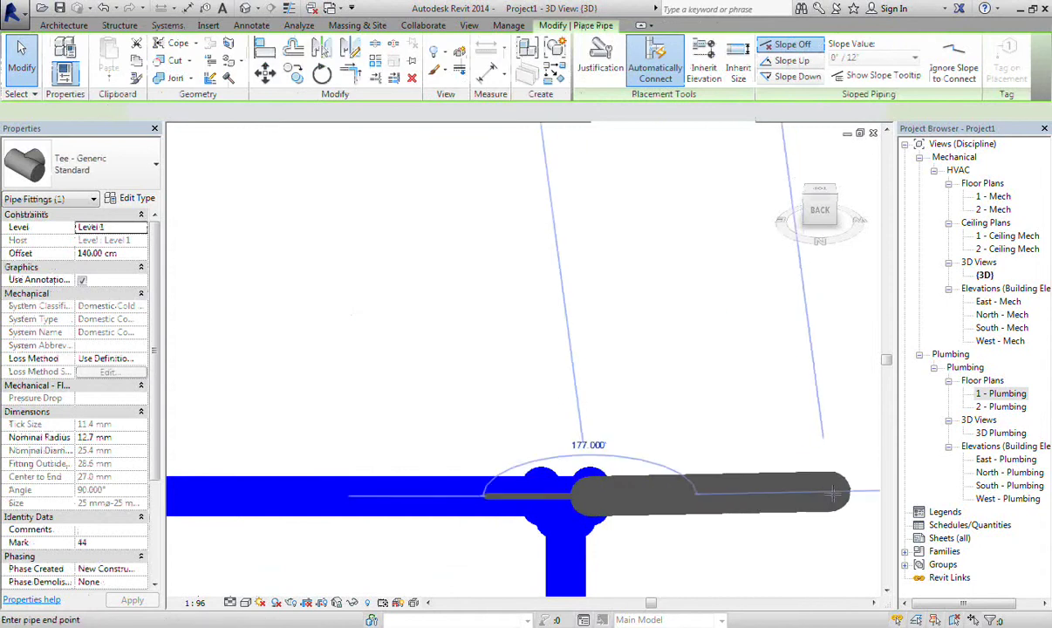
left_click(836, 499)
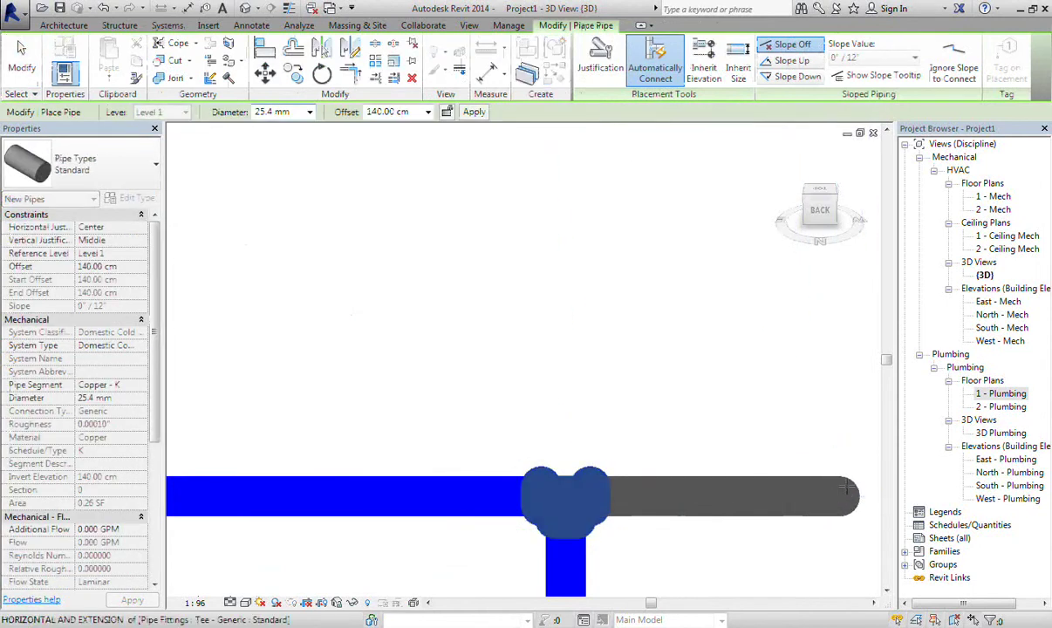
right_click(829, 364)
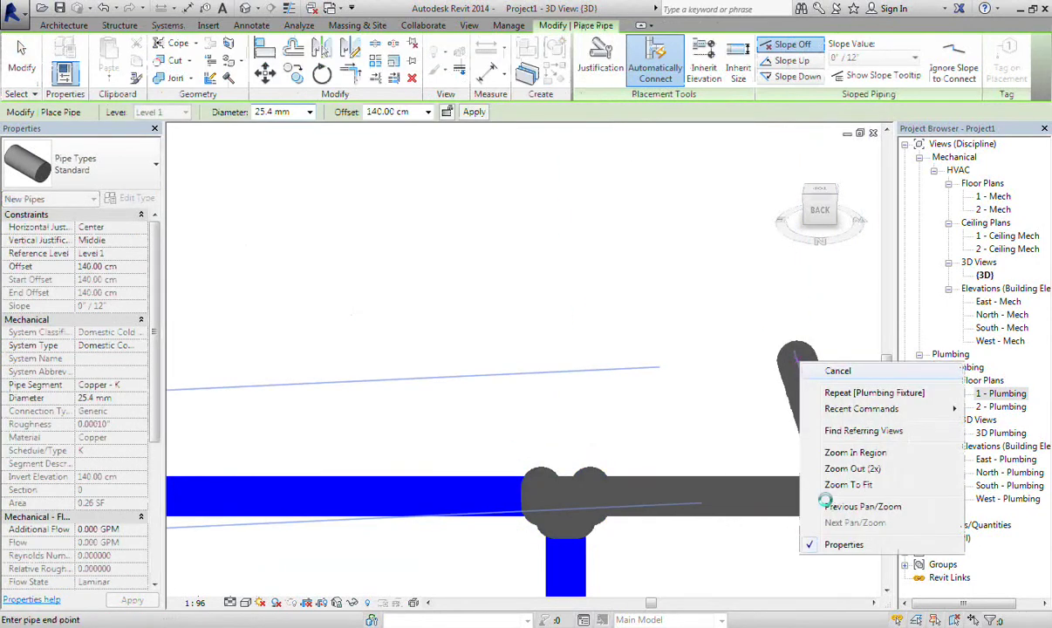
left_click(839, 371)
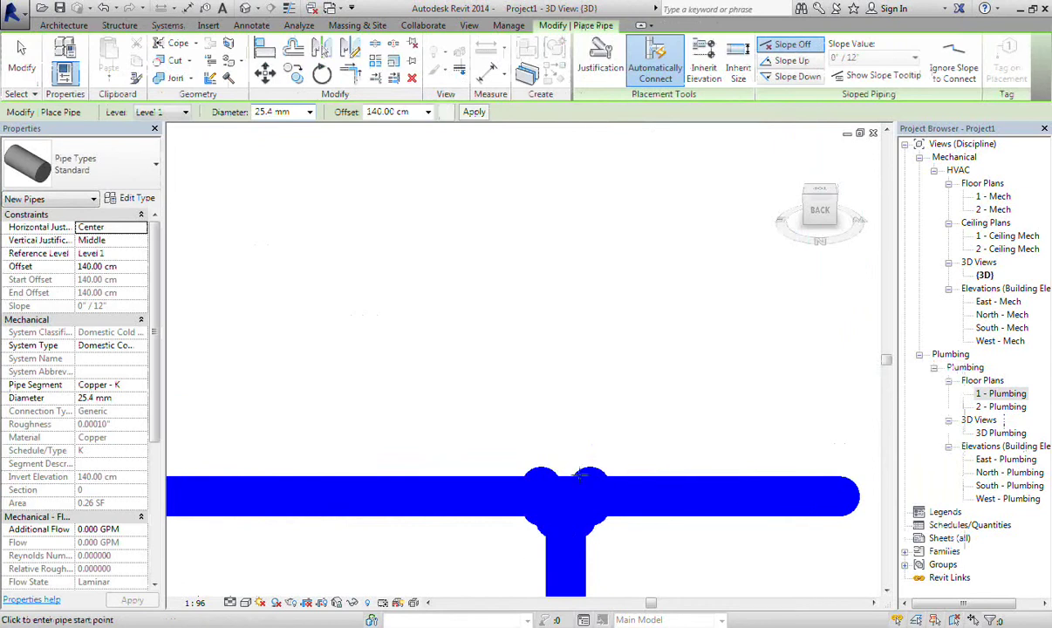
right_click(654, 441)
Turn the junction tee into a cross fitting
left_click(673, 231)
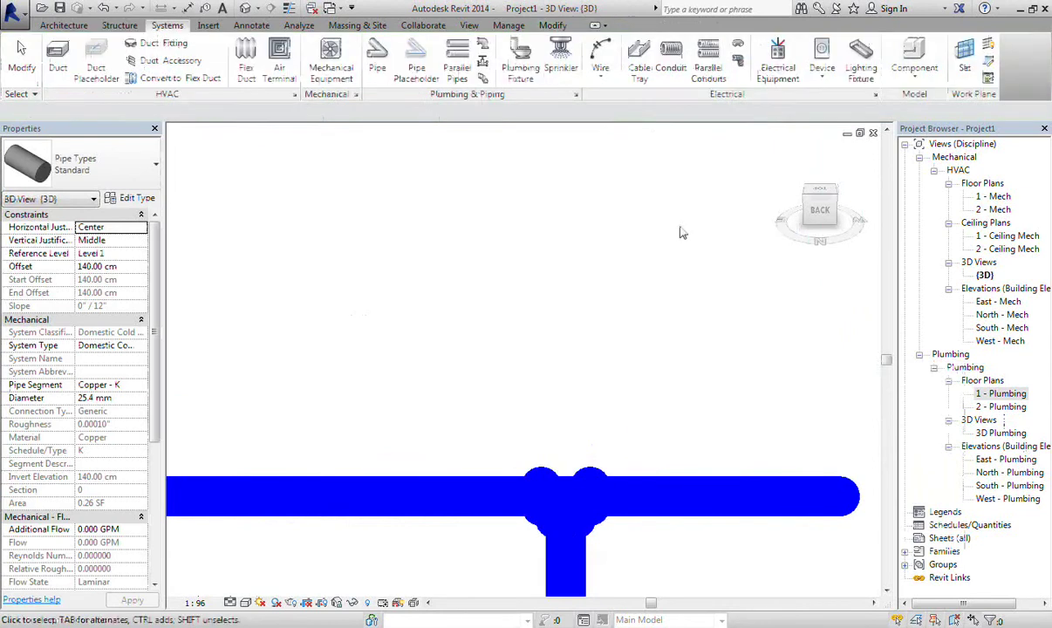
left_click(576, 500)
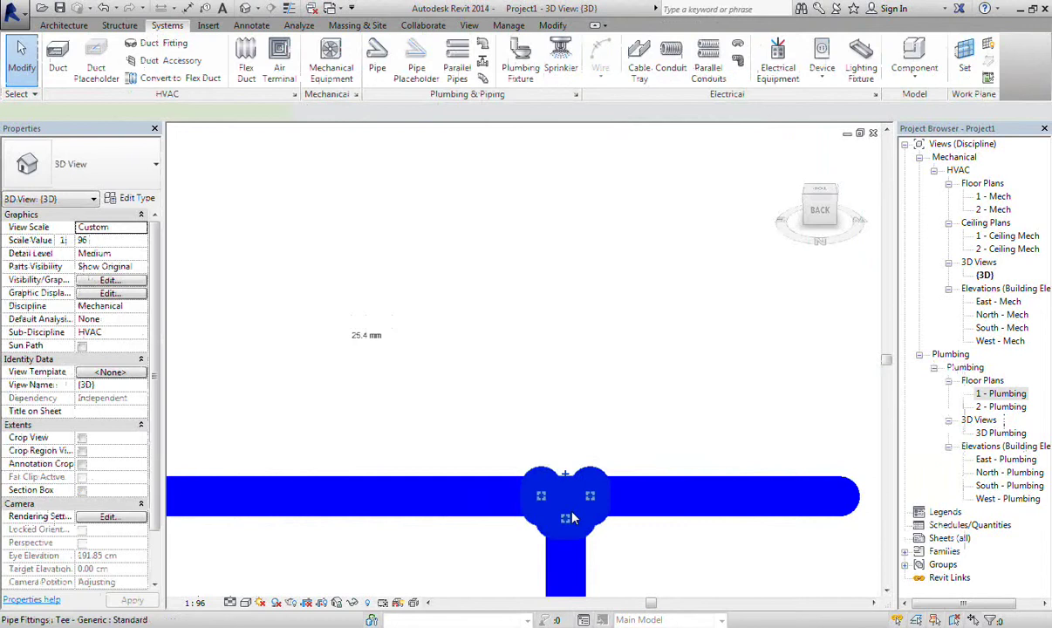
left_click(565, 471)
key("Escape")
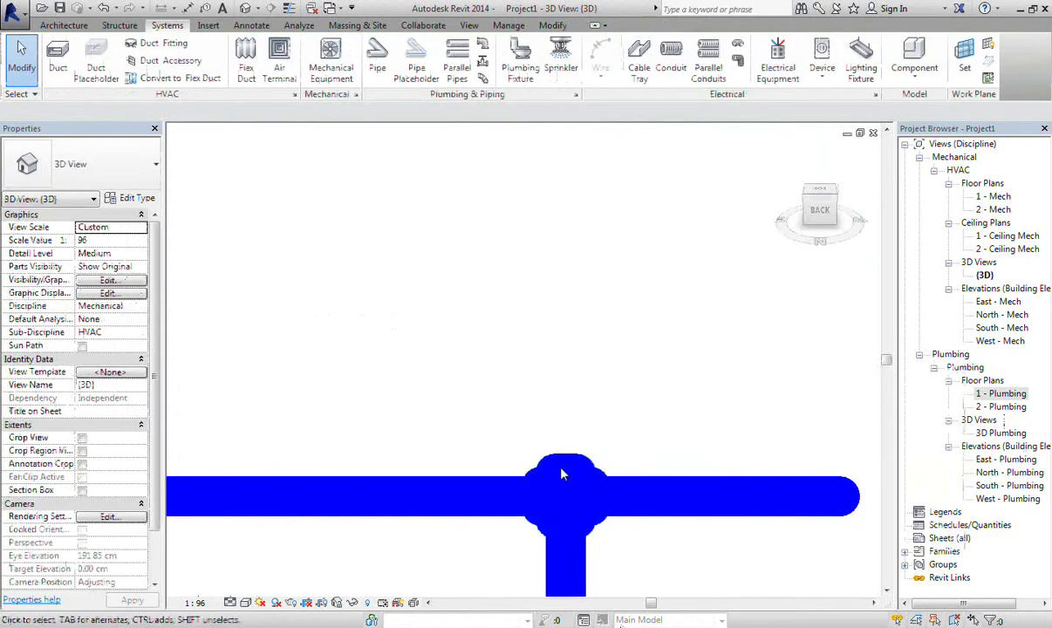
Attempt an upward riser from the cross, dismissing the 'No auto-route solution was found' errors
left_click(573, 499)
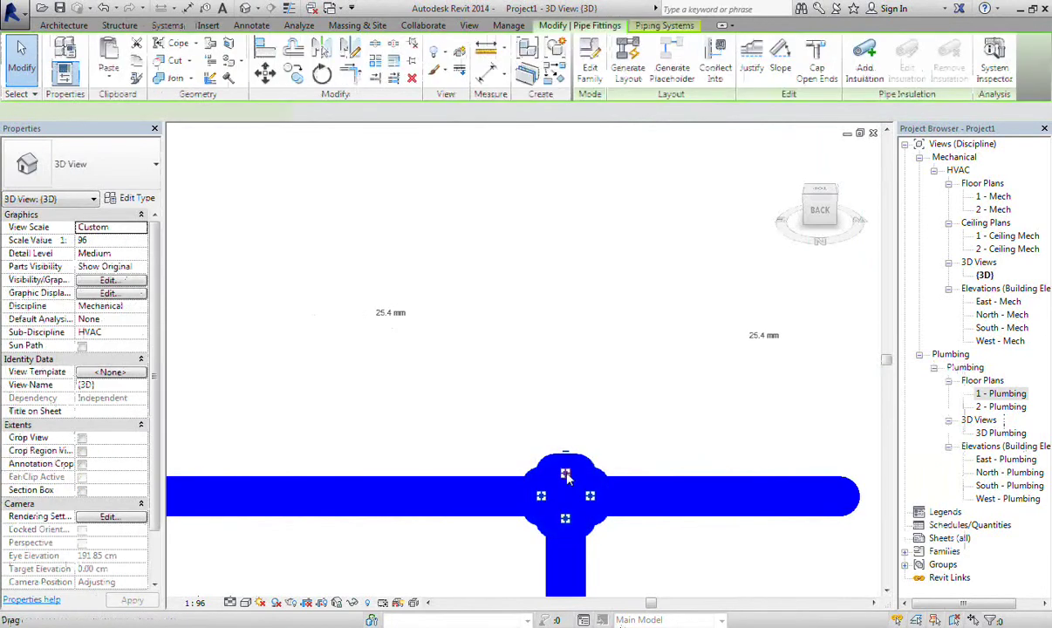
right_click(565, 475)
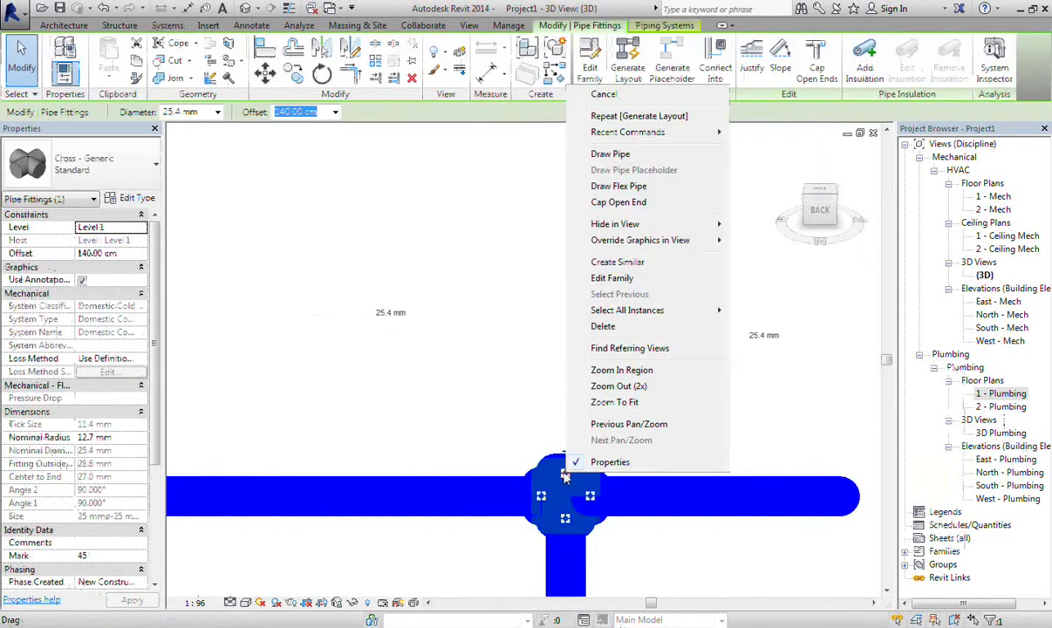
left_click(580, 154)
left_click(586, 171)
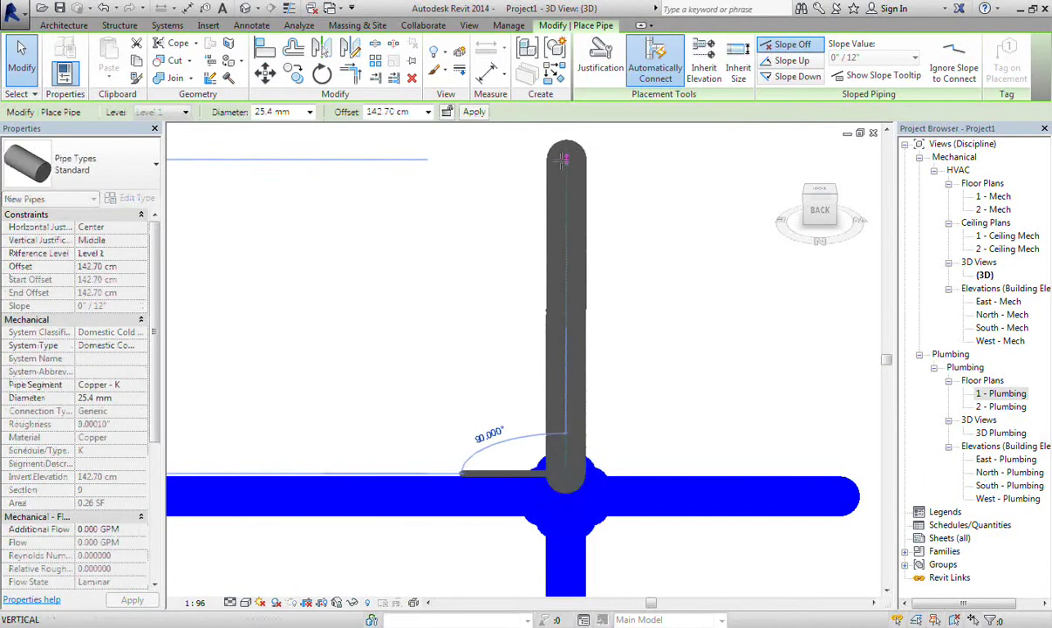
right_click(668, 268)
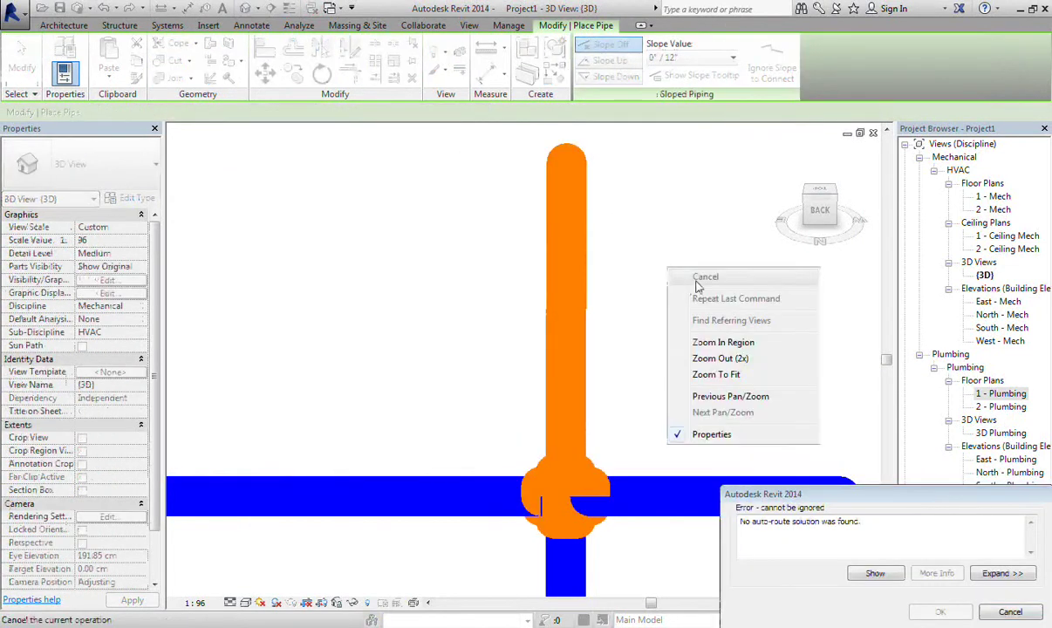
left_click(1016, 613)
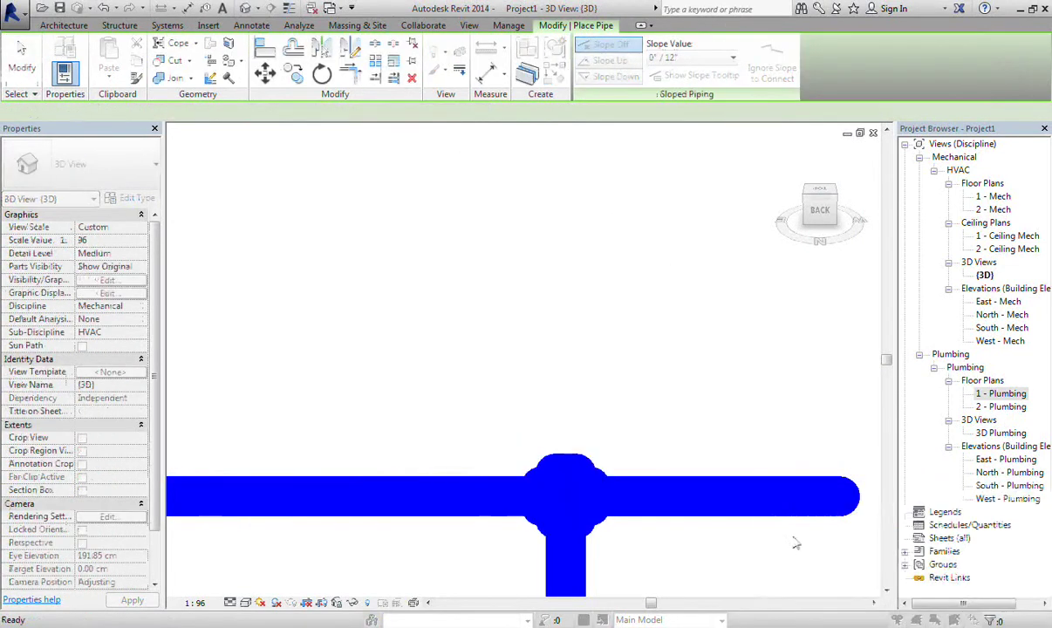
left_click(566, 472)
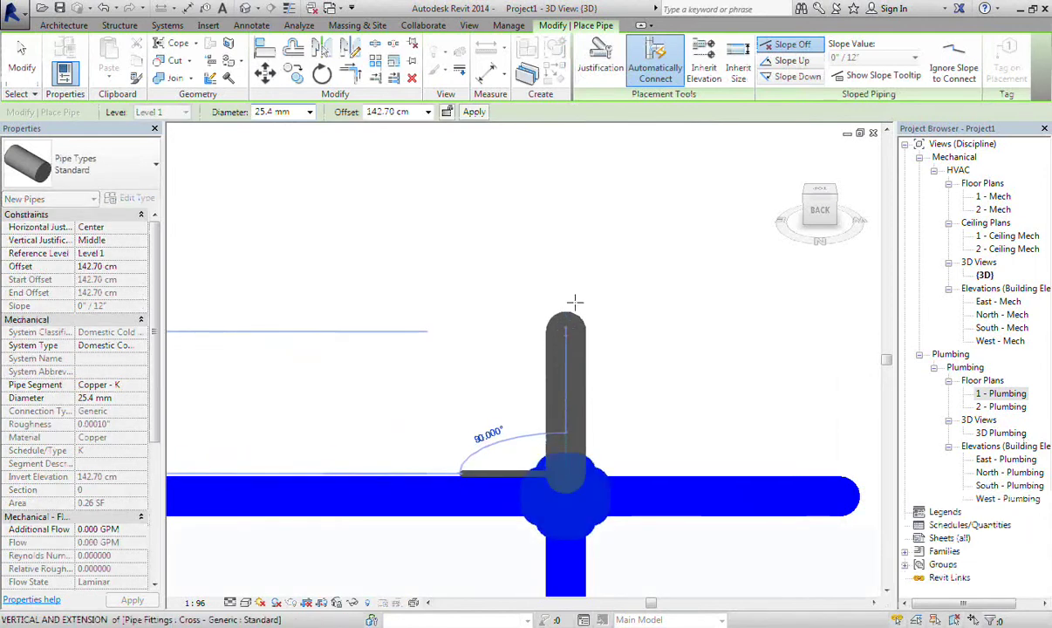
left_click(572, 255)
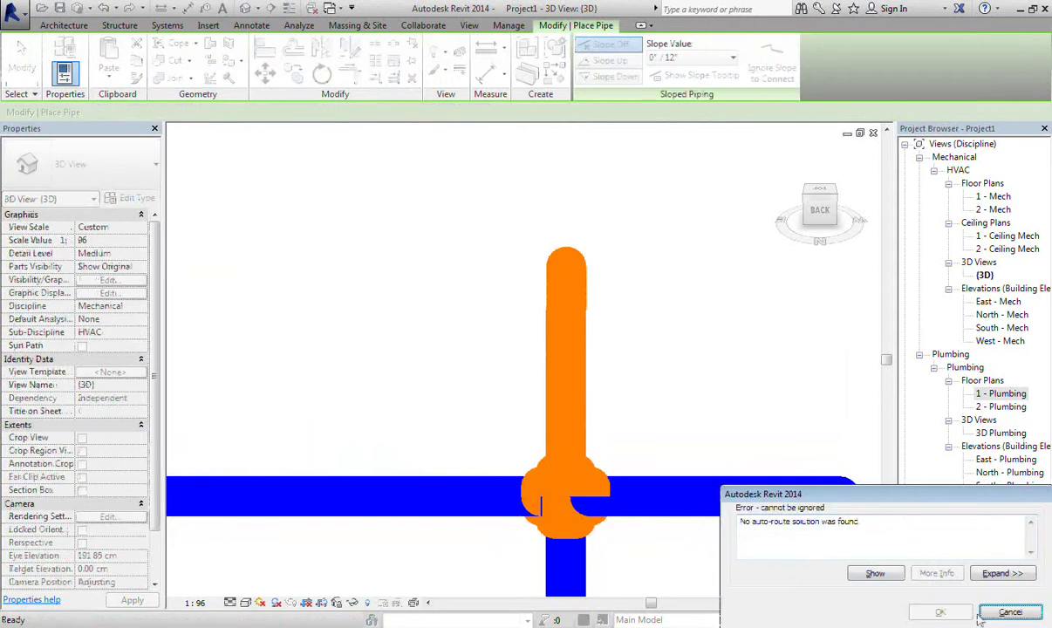
left_click(1009, 612)
right_click(741, 382)
left_click(751, 387)
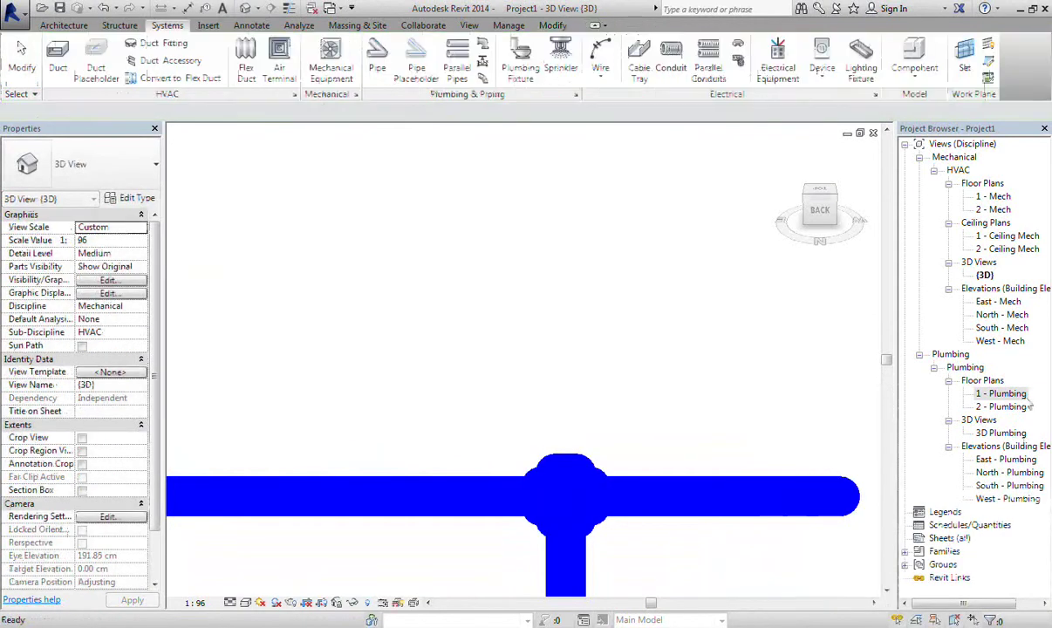
left_click(835, 218)
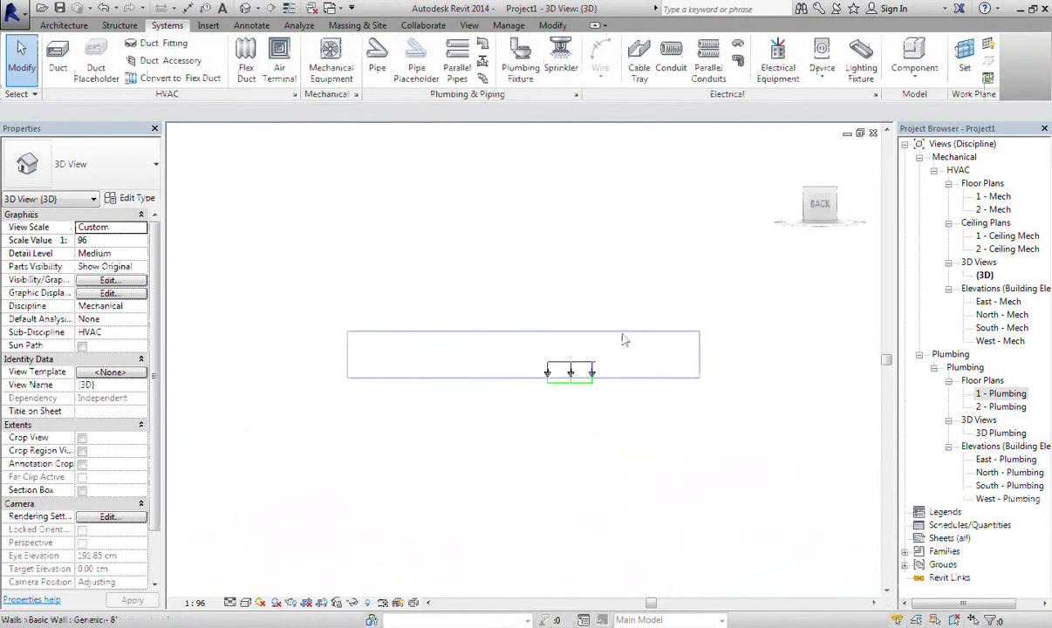
scroll(535, 358, "up", 3)
scroll(685, 390, "up", 2)
scroll(685, 390, "up", 2)
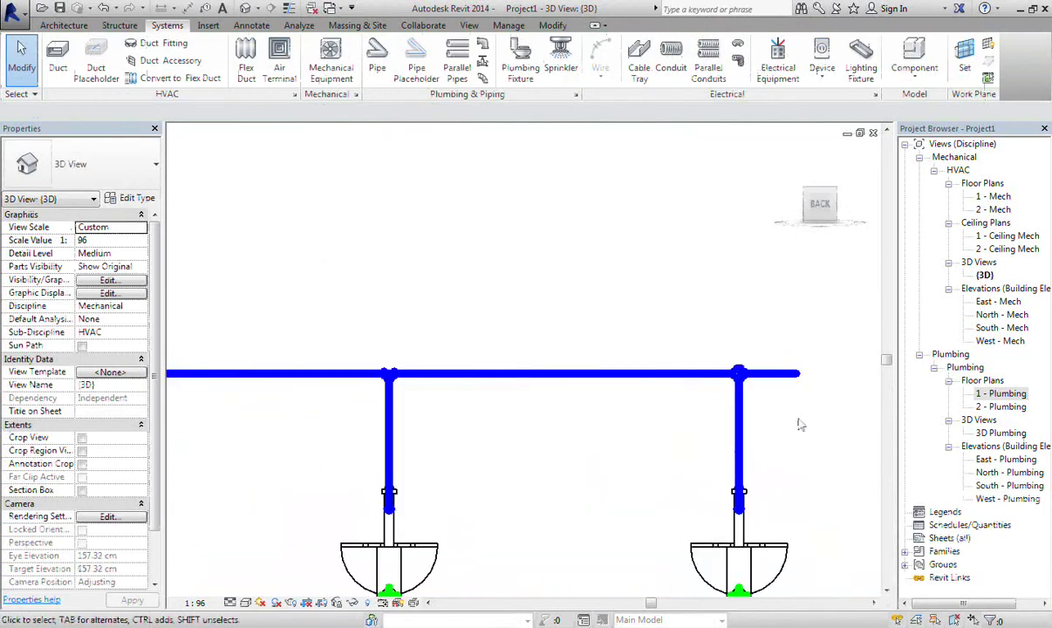
scroll(553, 397, "up", 2)
scroll(541, 415, "up", 2)
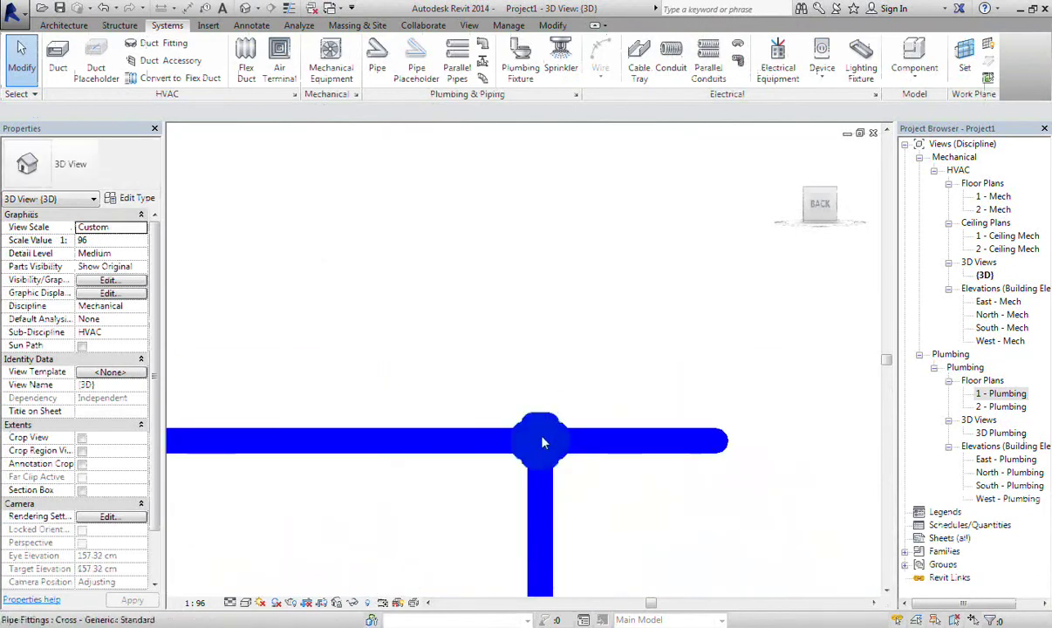
left_click(541, 426)
right_click(542, 426)
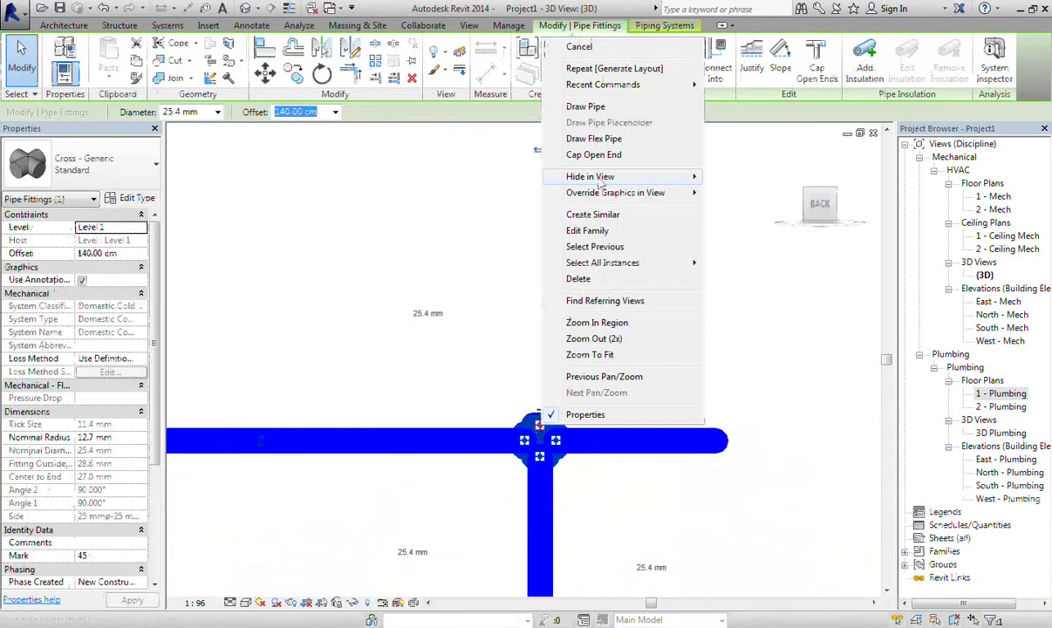
left_click(586, 107)
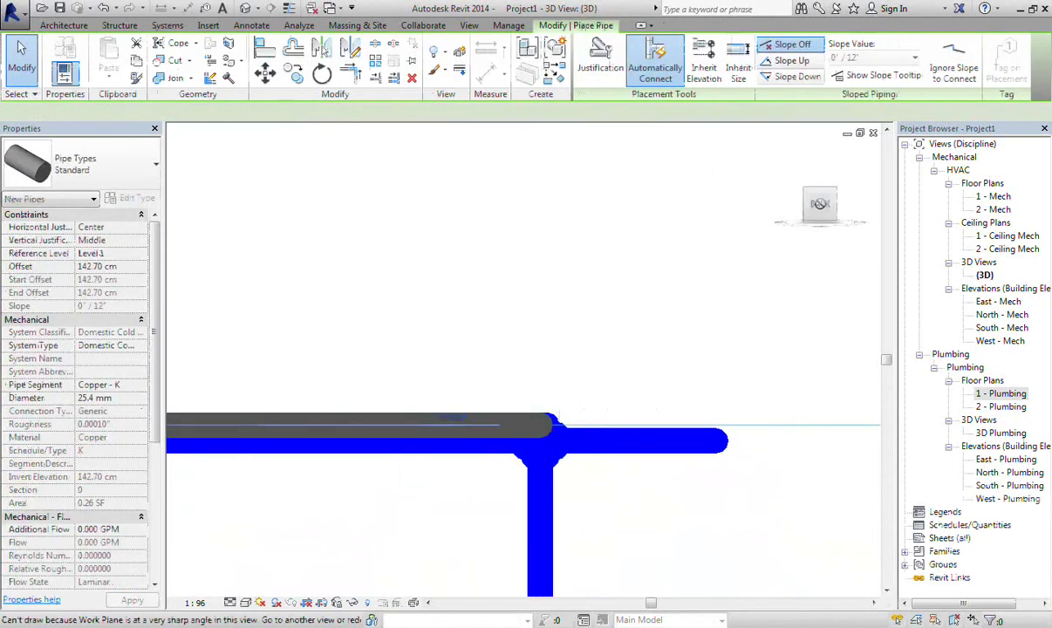
left_click(820, 209)
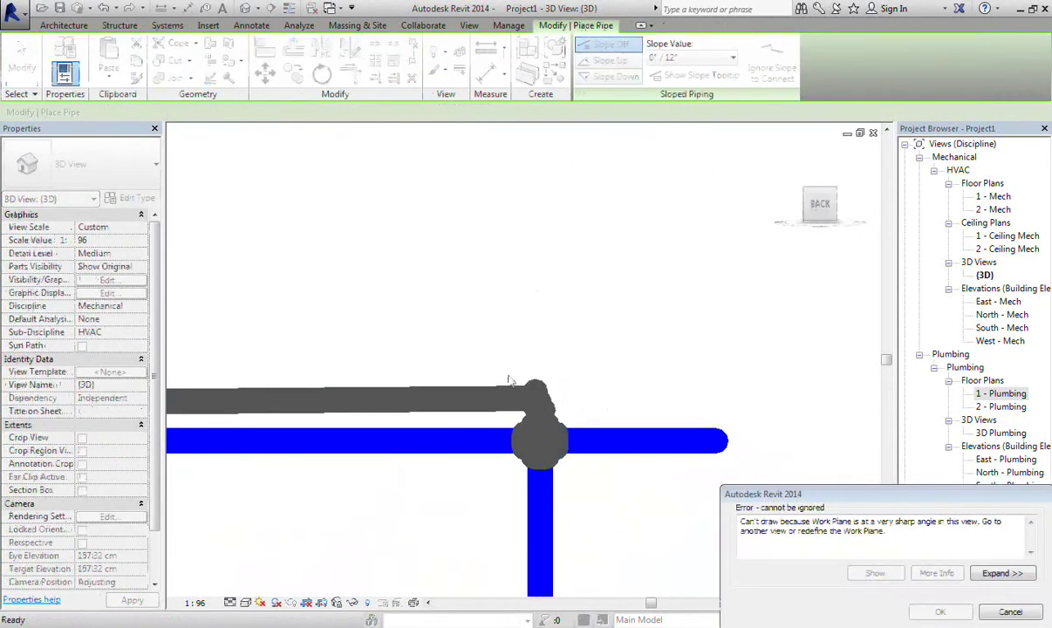
left_click(1004, 612)
key("Escape")
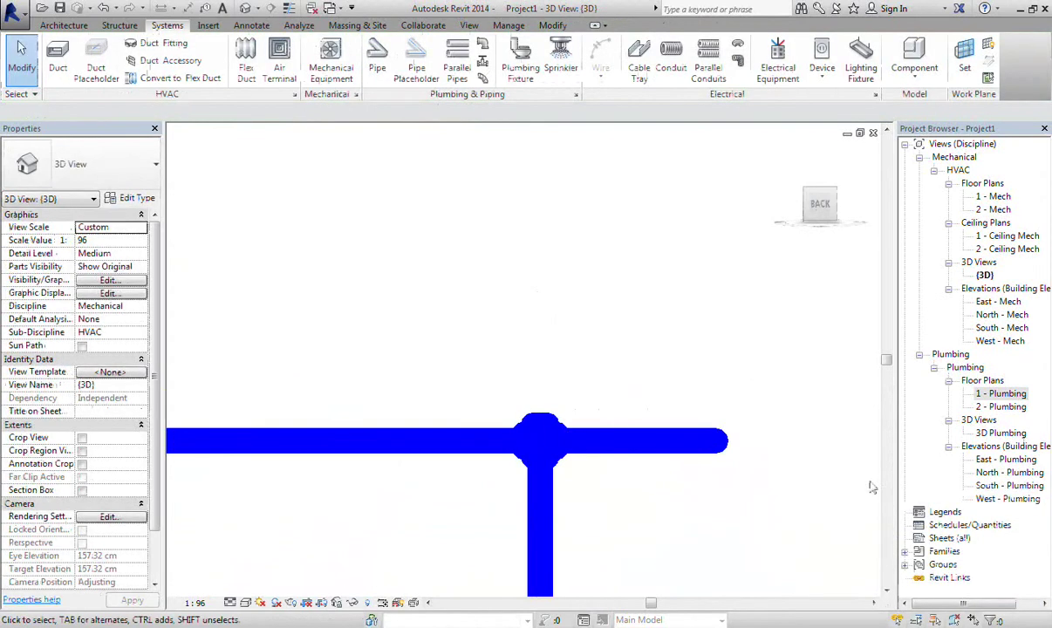
mouse_move(820, 209)
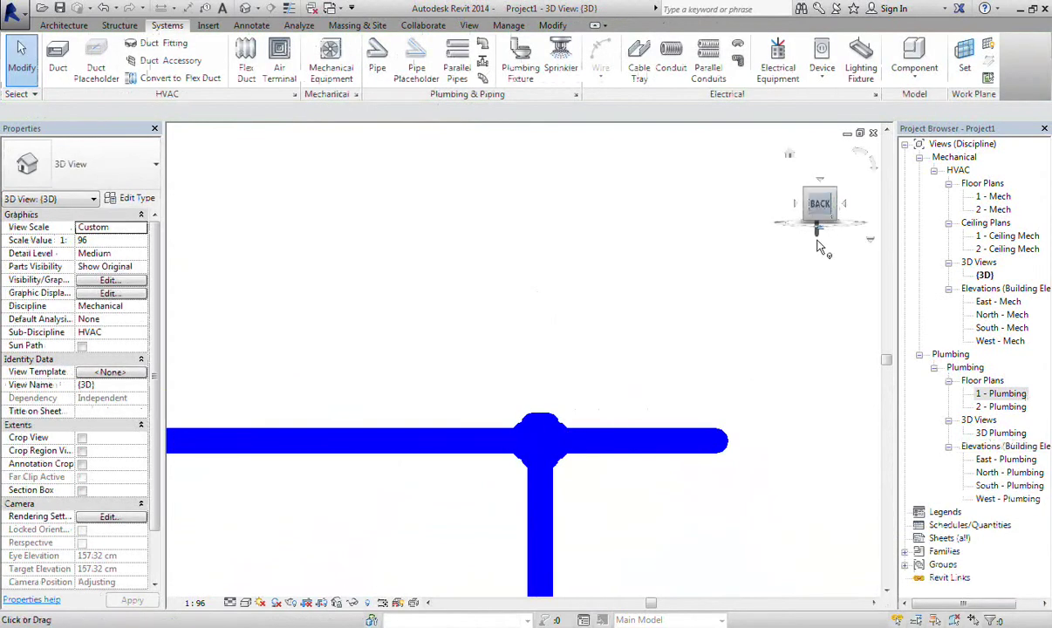
Switch from the 3D view to the North - Plumbing elevation and zoom in on the cross fitting
left_click_drag(819, 206, 820, 239)
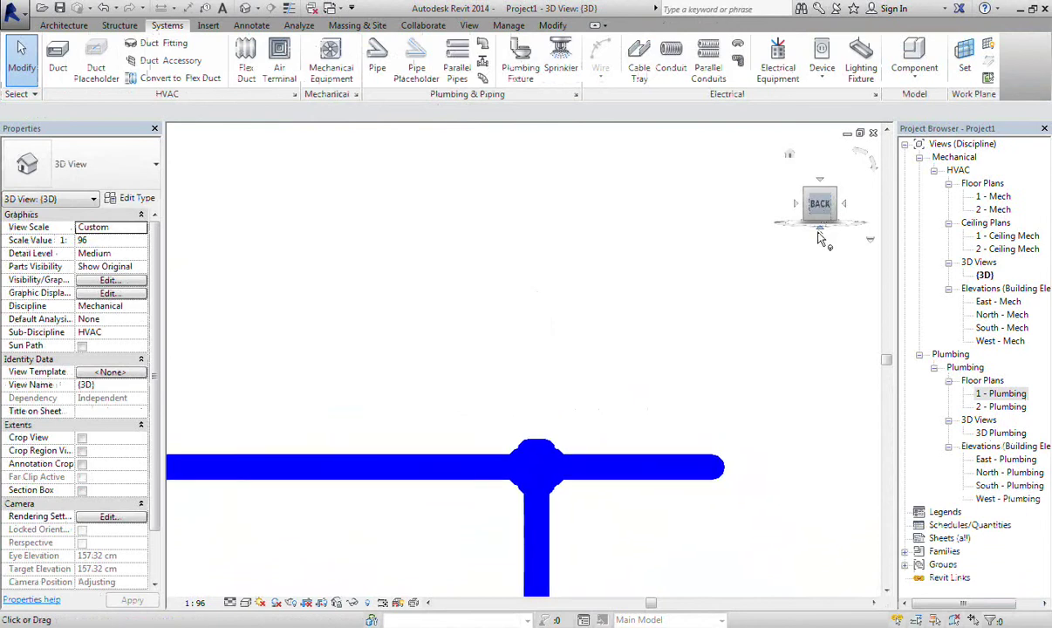
middle_click_drag(785, 262, 813, 240, "shift")
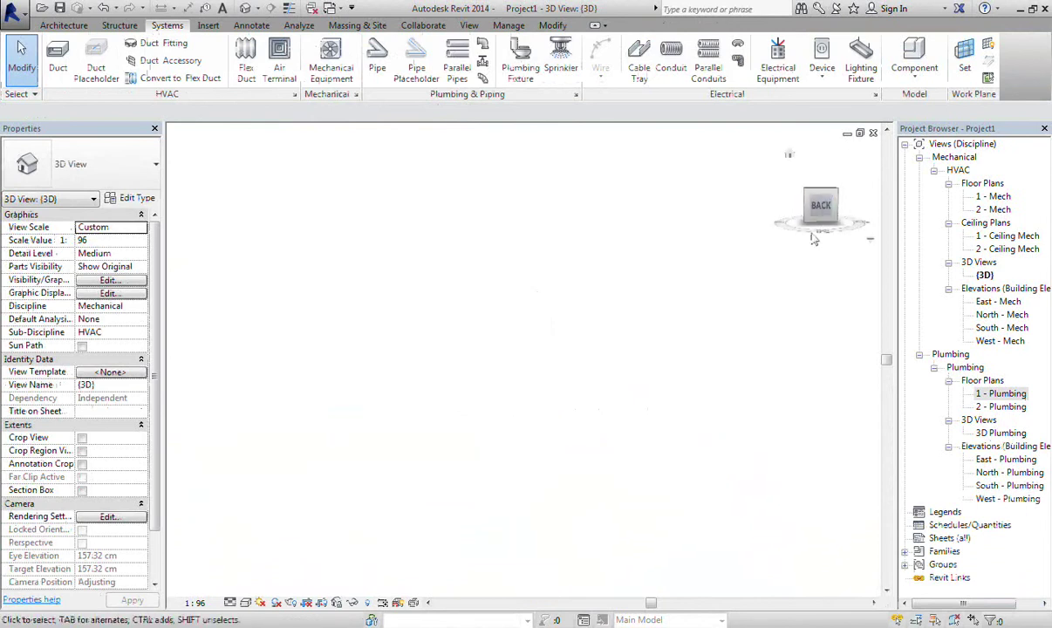
middle_click_drag(742, 225, 749, 279, "shift")
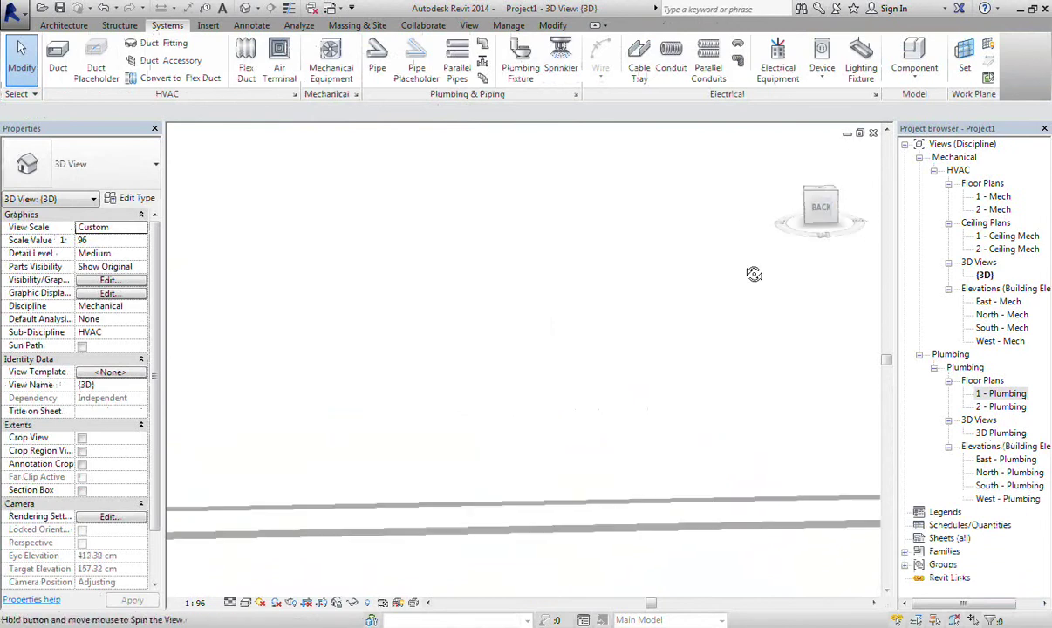
double_click(1010, 472)
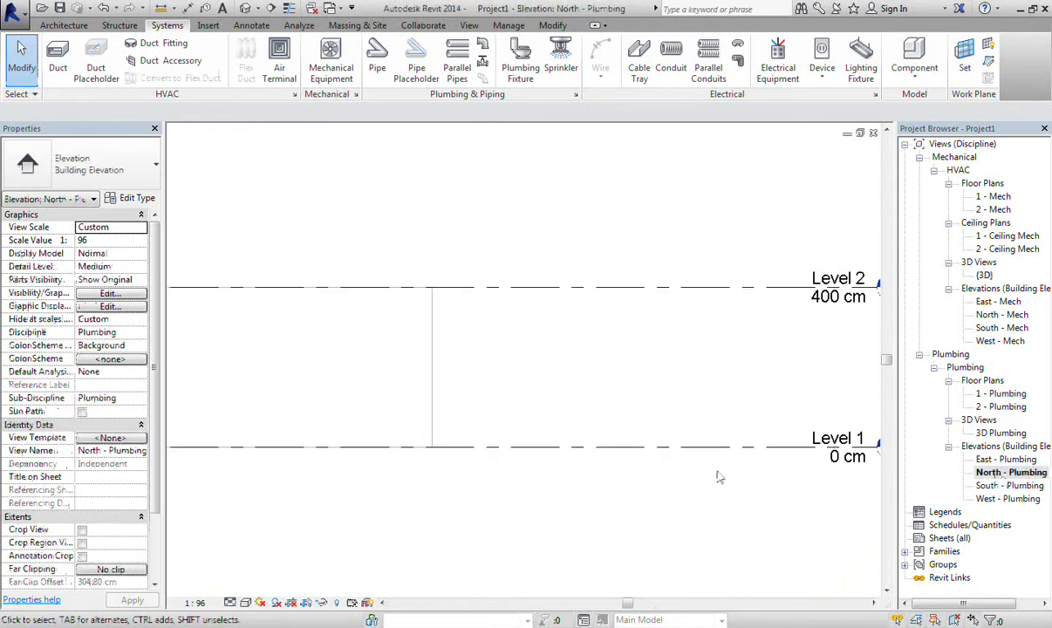
scroll(535, 381, "up", 3)
scroll(522, 385, "up", 2)
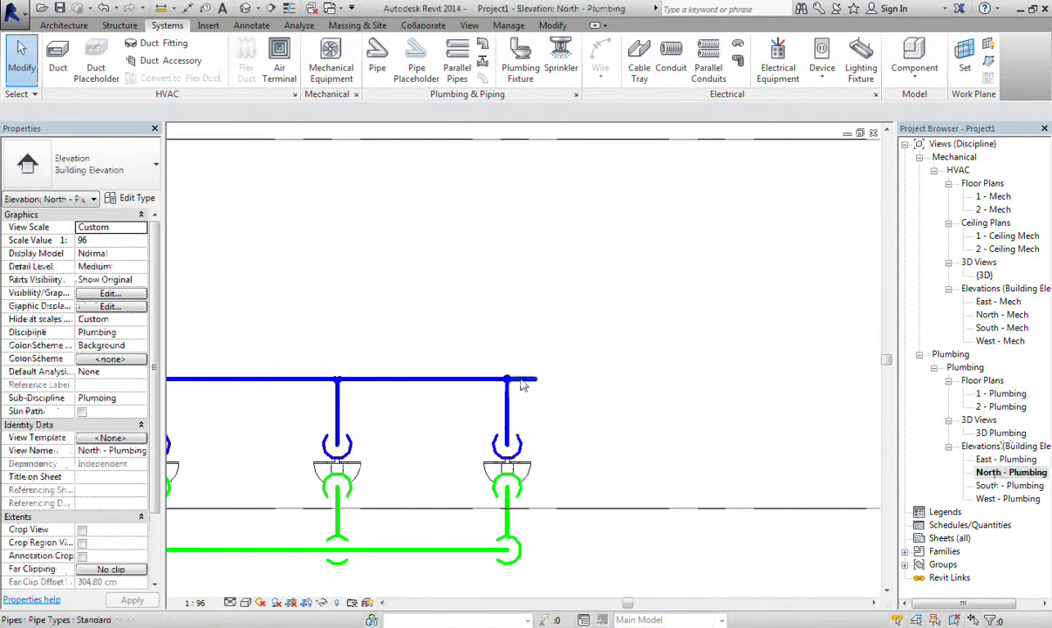
scroll(522, 385, "up", 2)
scroll(522, 386, "up", 2)
Draw a 25.4 mm cold water riser straight up from the cross fitting
left_click(489, 363)
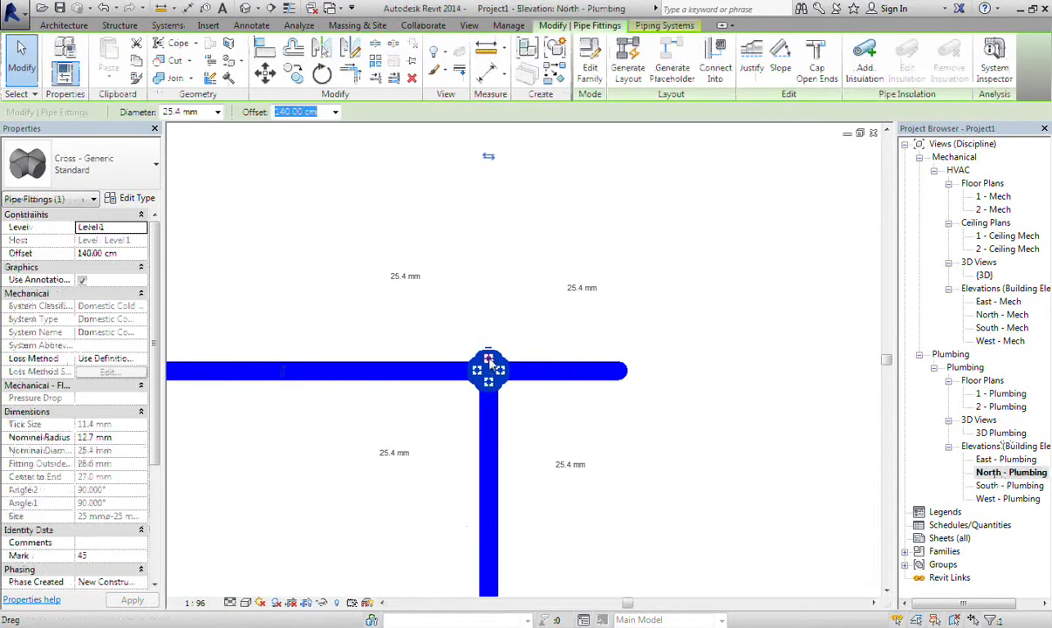
right_click(489, 363)
left_click(506, 291)
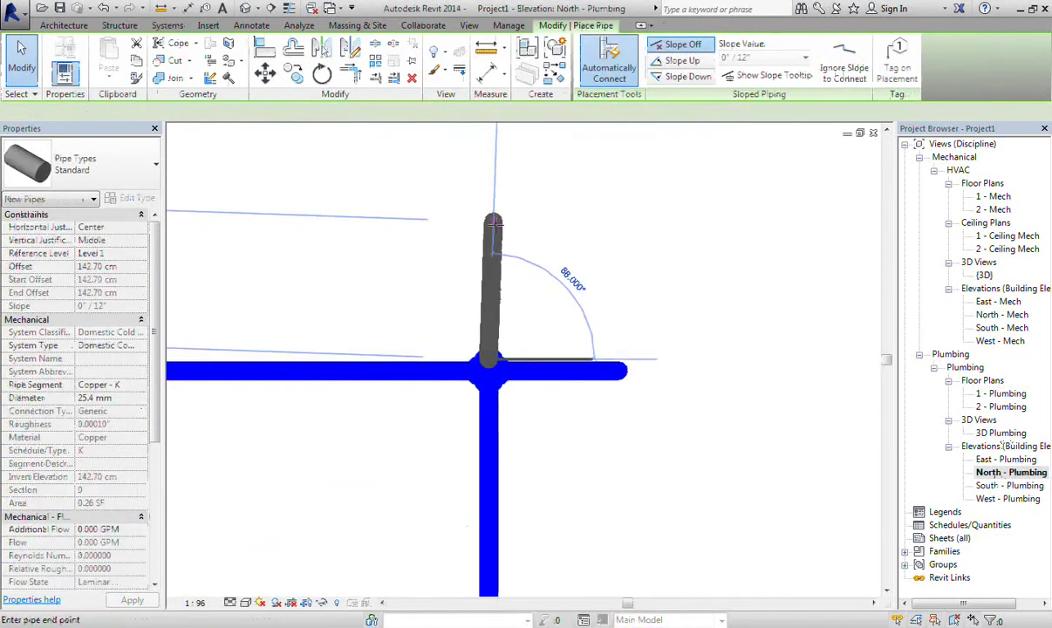
left_click(515, 219)
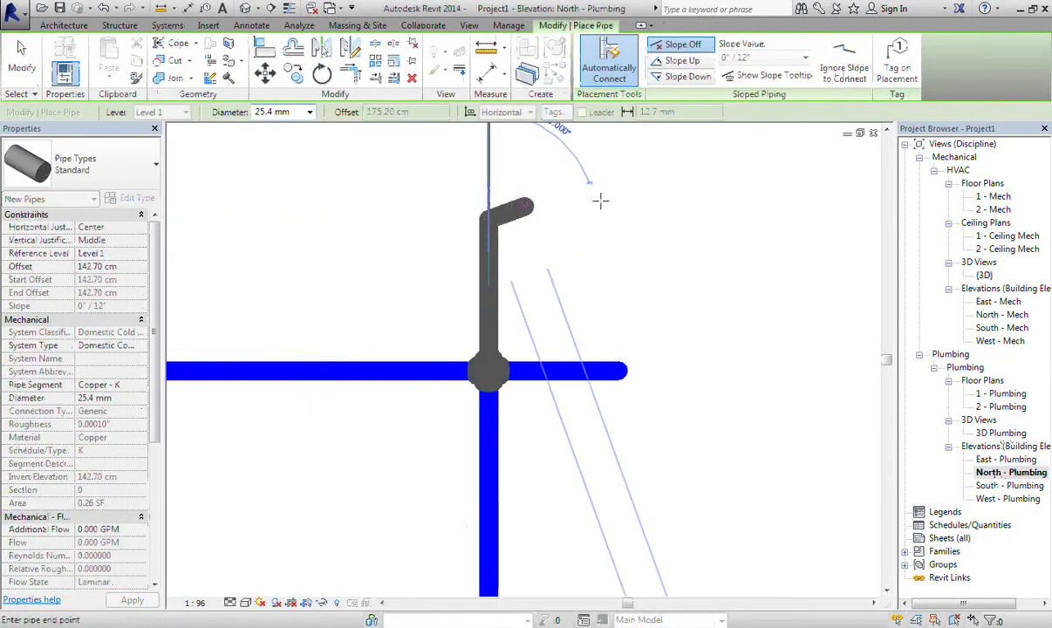
key("Escape")
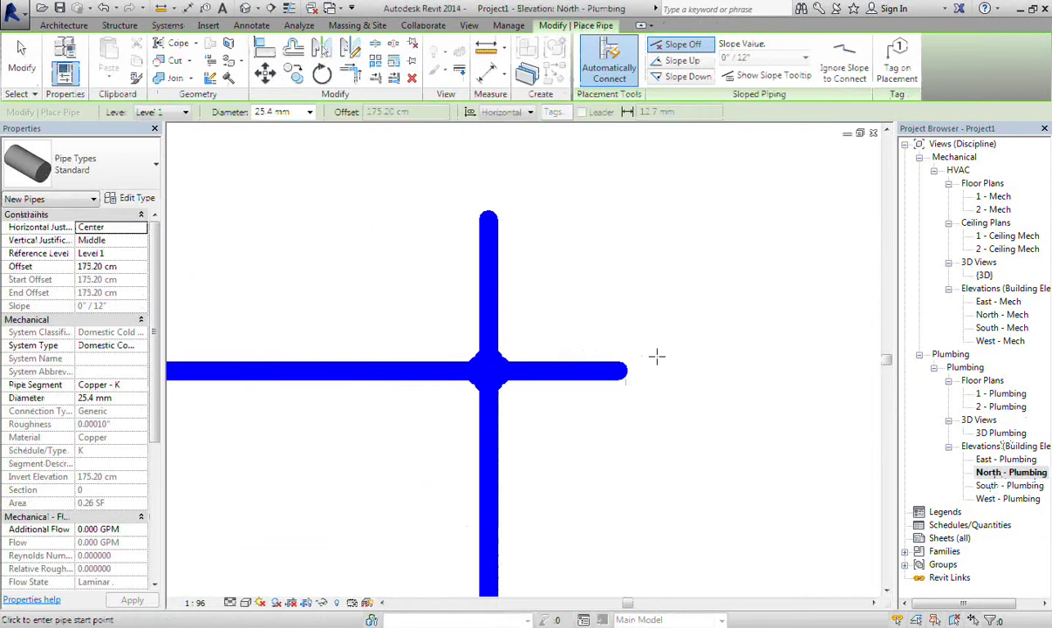
scroll(625, 356, "down", 2)
middle_click_drag(606, 454, 686, 313)
right_click(587, 280)
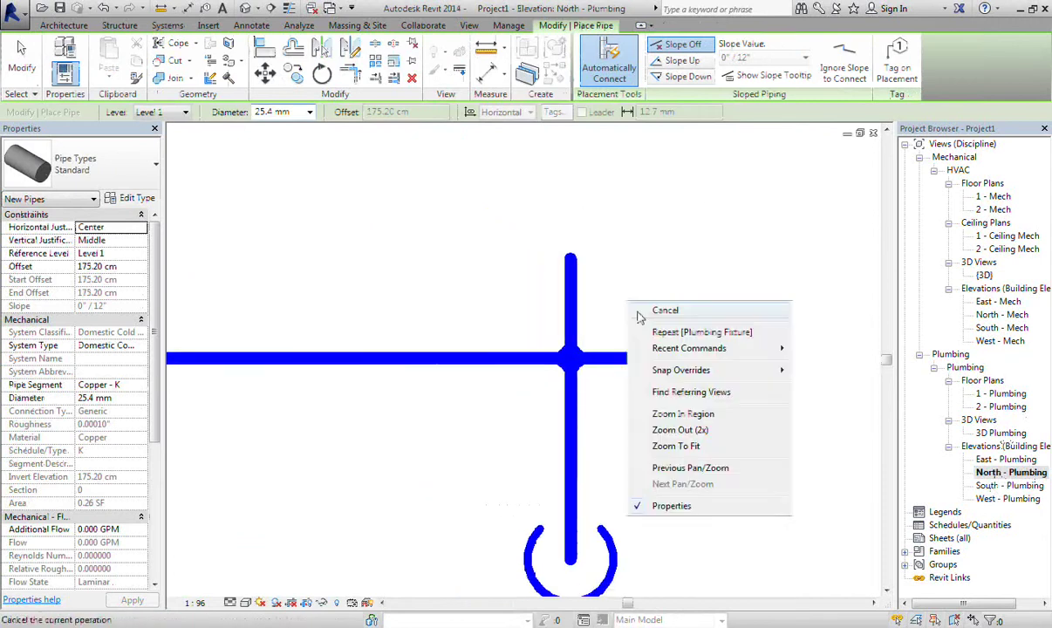
left_click(615, 289)
scroll(572, 382, "up", 2)
Delete the leftover pipe stub right of the junction and zoom out to check the header
left_click(621, 347)
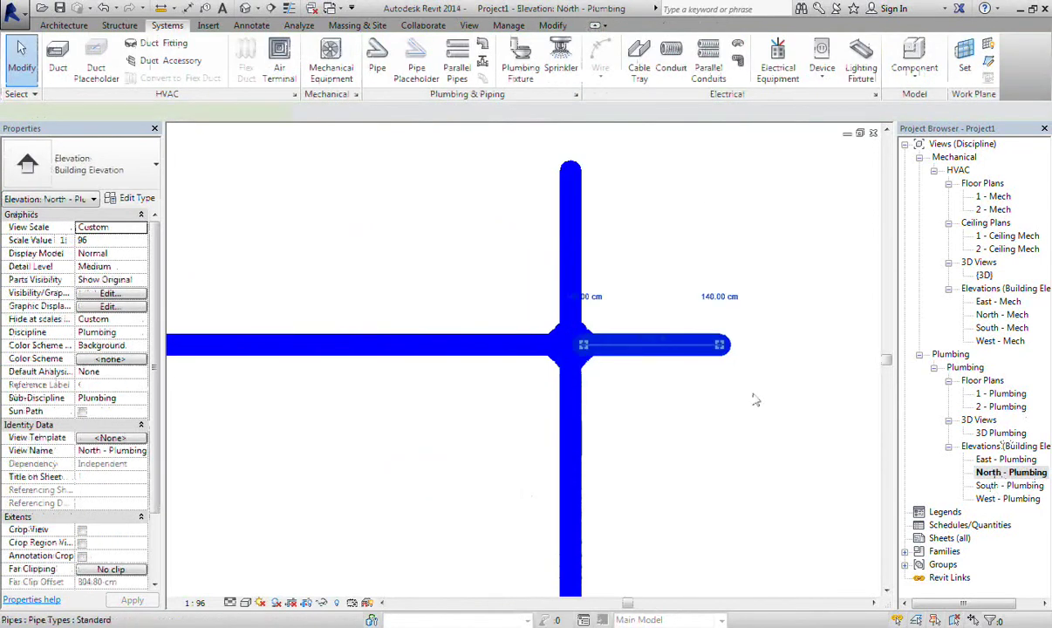
left_click(412, 78)
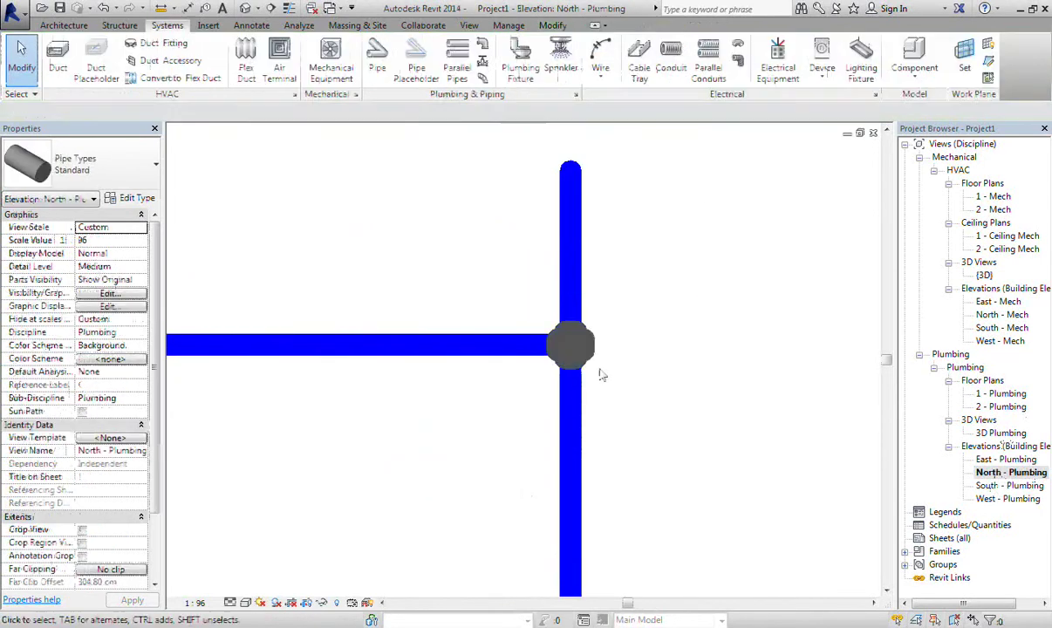
left_click(587, 358)
scroll(593, 349, "up", 2)
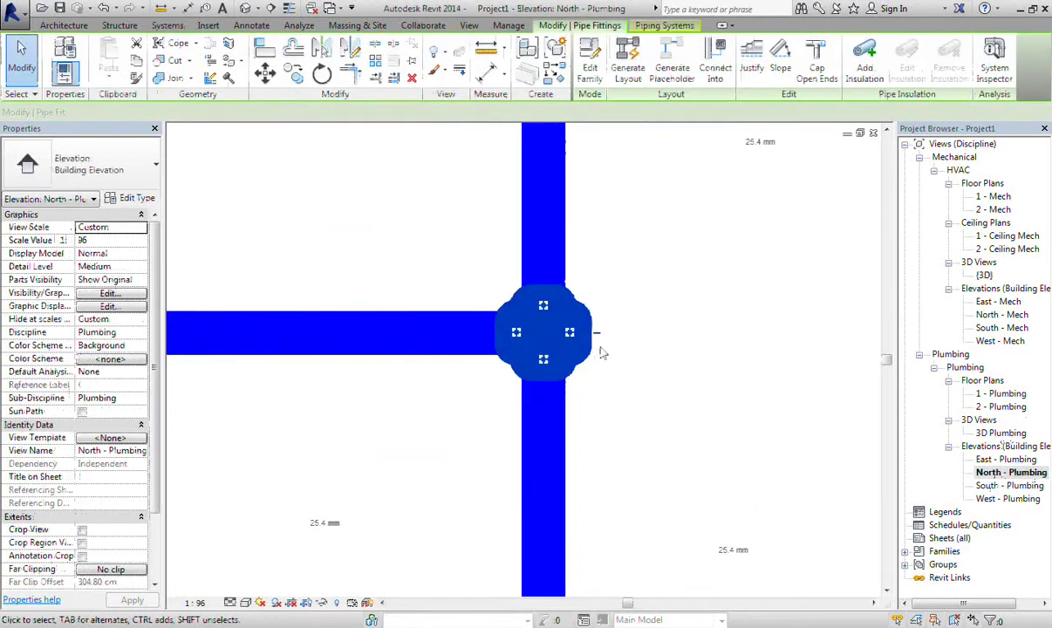
left_click(598, 337)
scroll(602, 349, "down", 2)
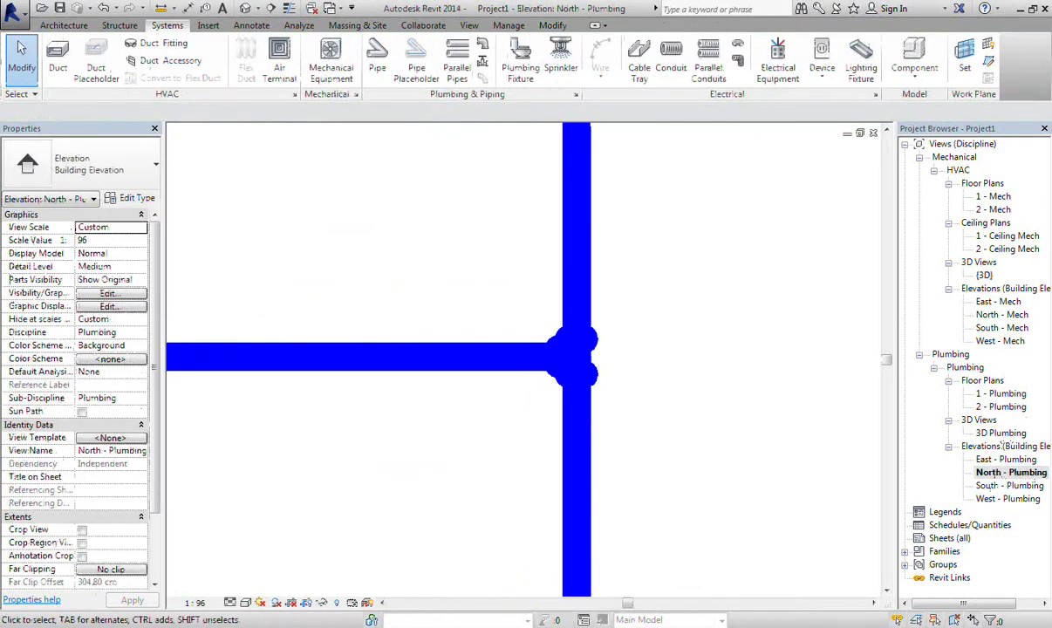
scroll(712, 549, "down", 3)
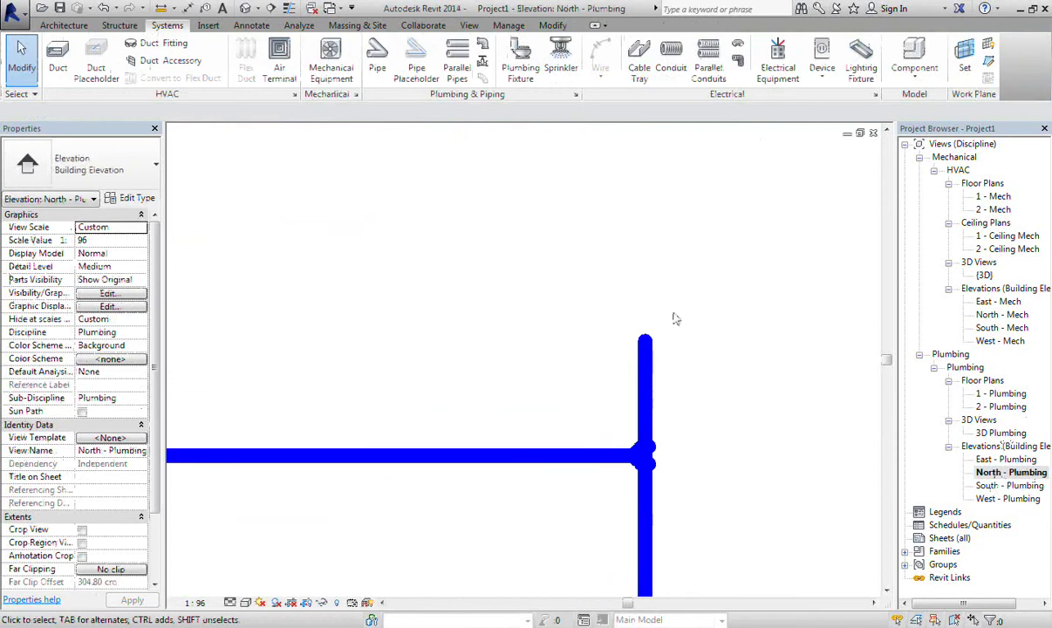
scroll(716, 436, "down", 3)
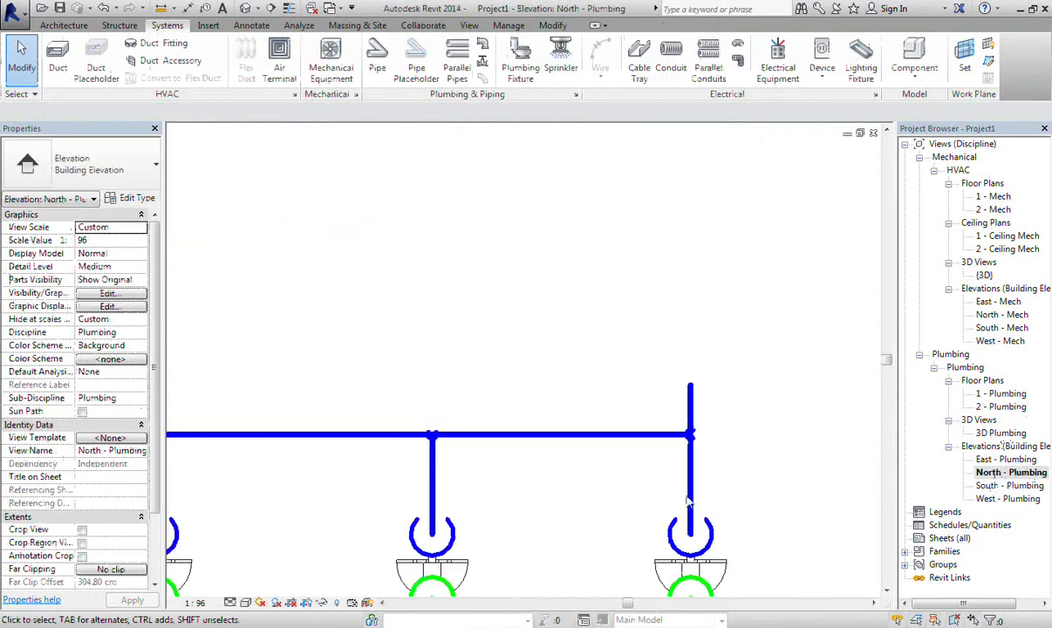
scroll(675, 391, "down", 1)
scroll(645, 453, "up", 1)
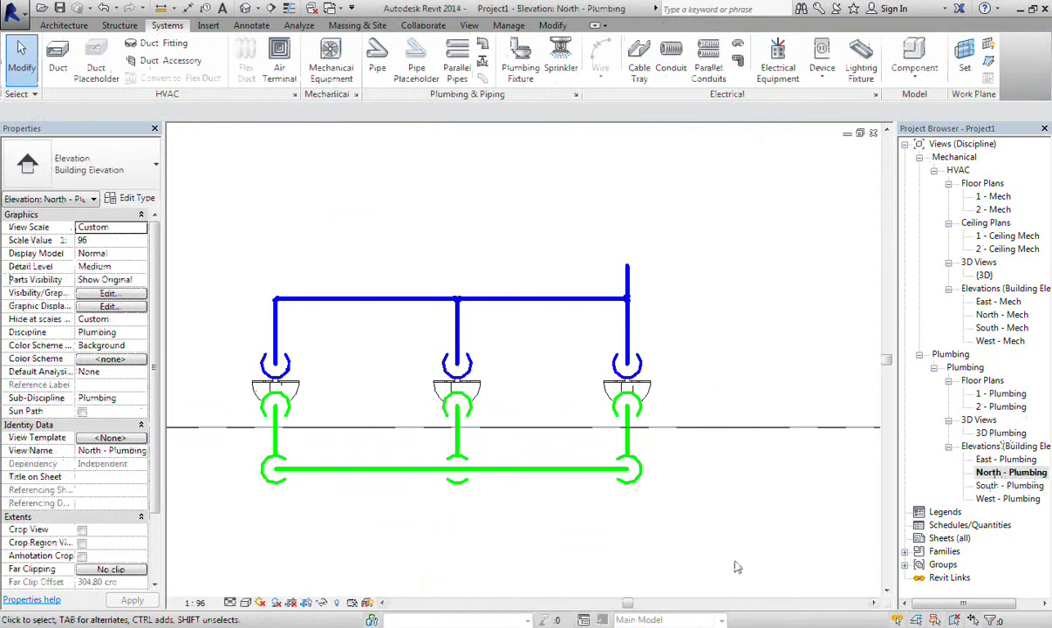
Cancel the current command, zoom out, and switch to the 1 - Plumbing floor plan
right_click(753, 358)
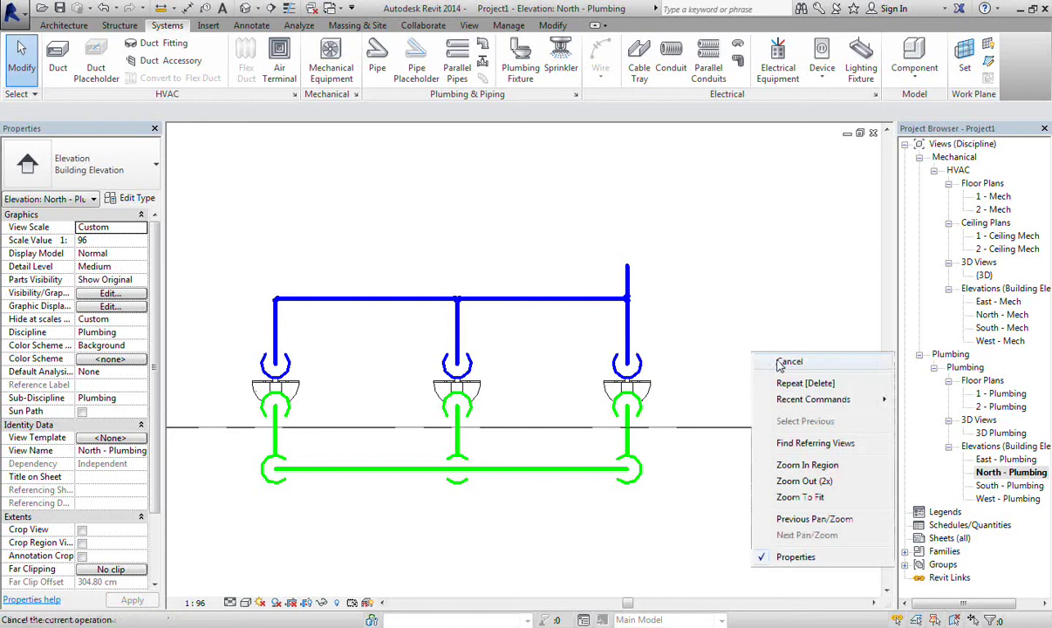
left_click(786, 368)
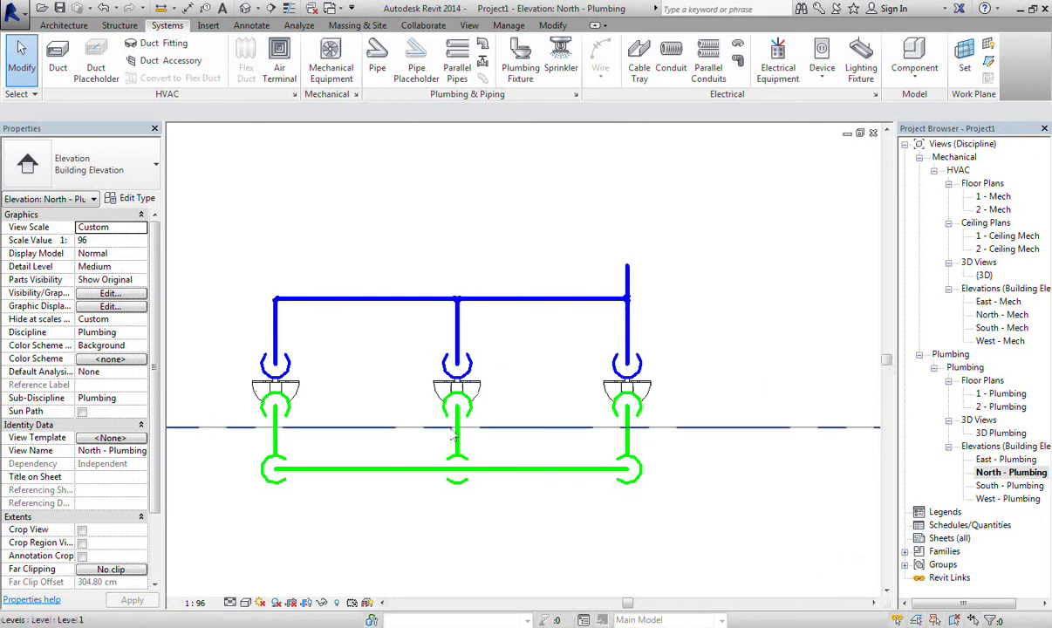
scroll(704, 460, "down", 3)
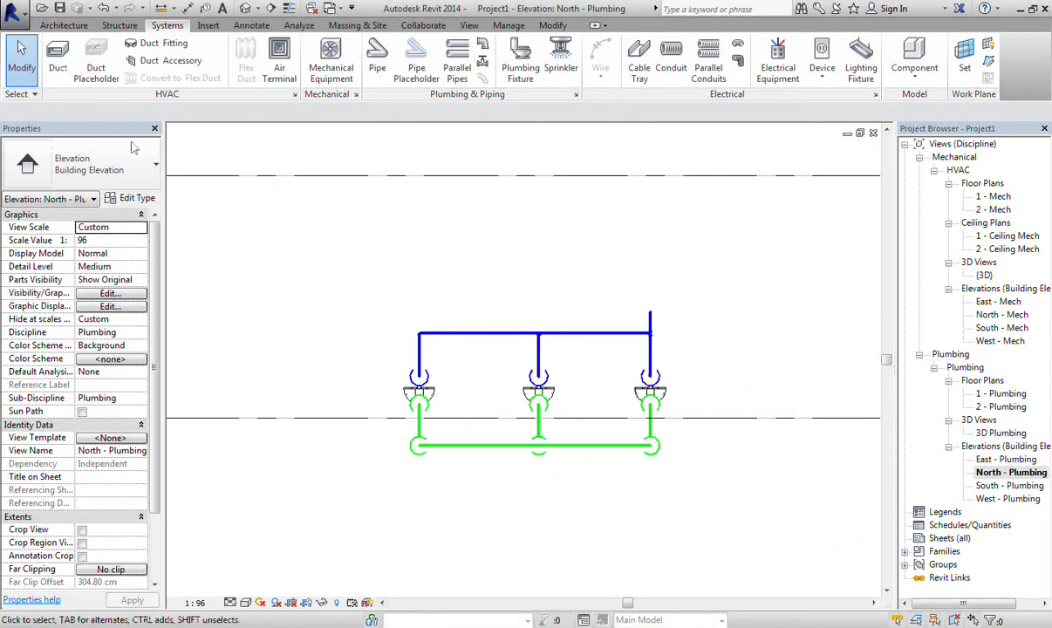
double_click(1001, 394)
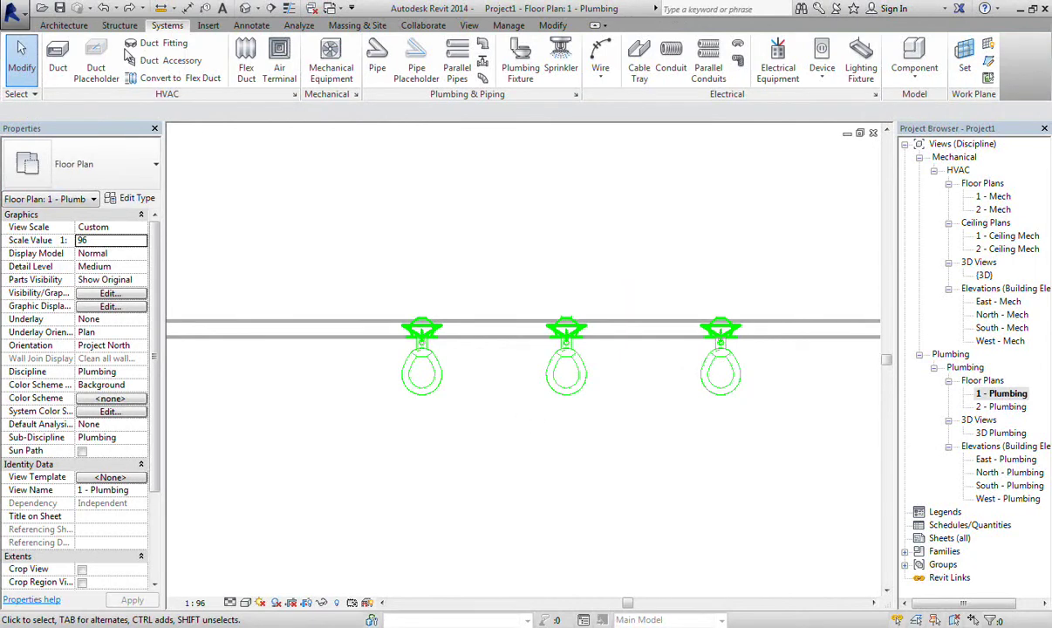
Select the first water closet to read its 25.0 mm supply connection
left_click(377, 63)
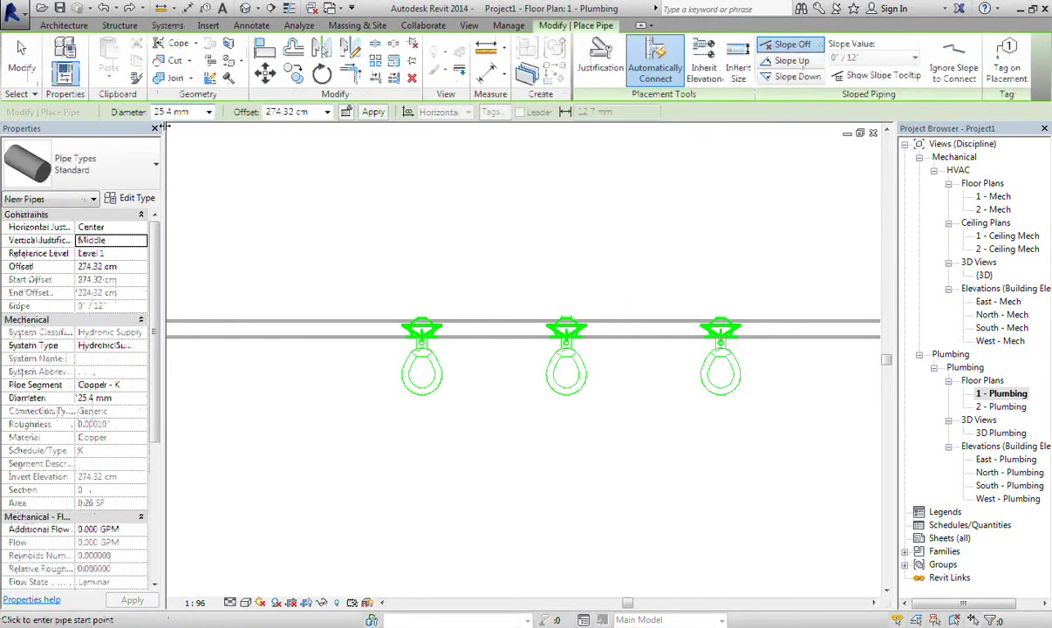
right_click(388, 256)
left_click(419, 279)
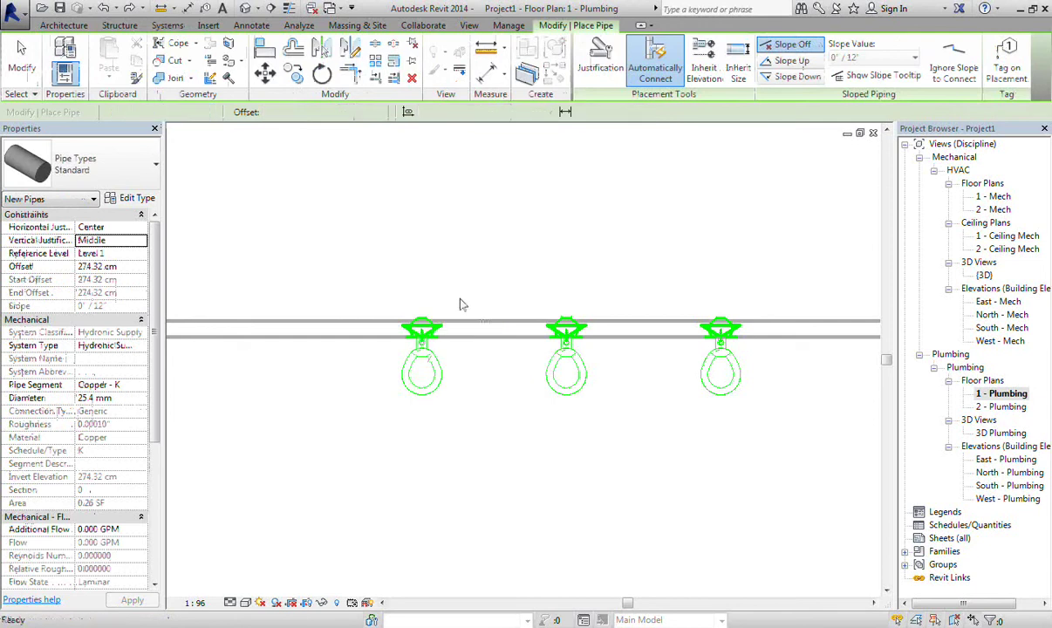
left_click(437, 384)
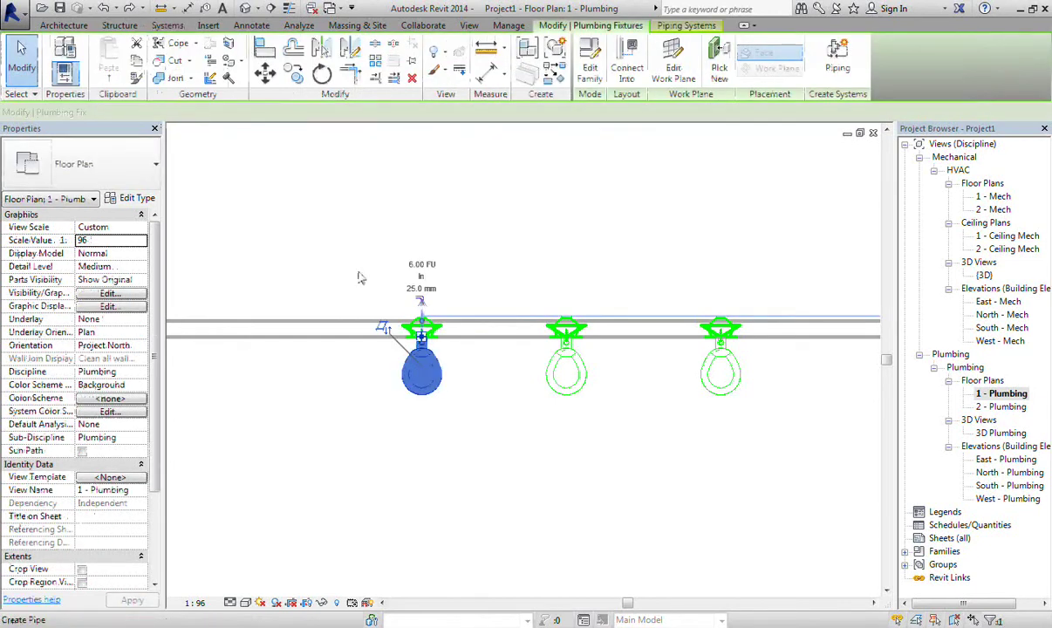
key("Escape")
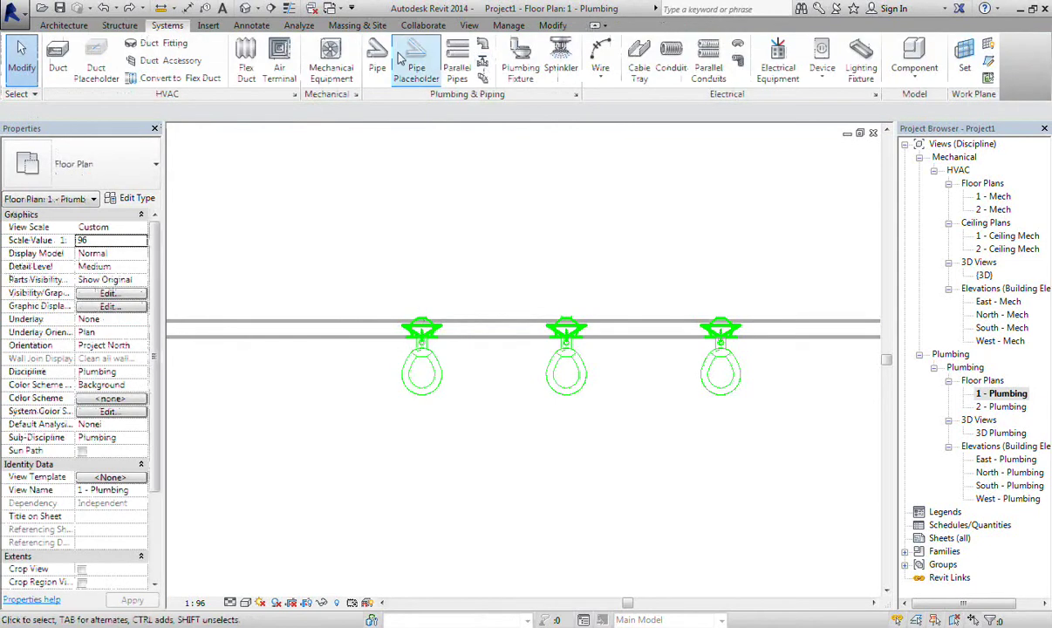
Open the Mechanical Settings dialog from the Plumbing & Piping panel
left_click(377, 59)
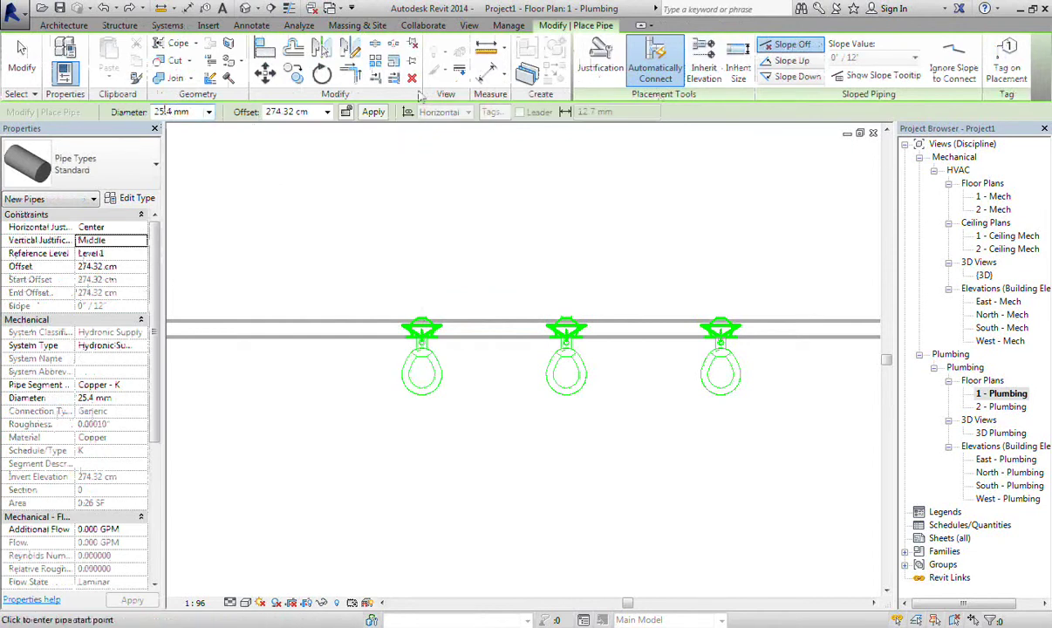
left_click(170, 25)
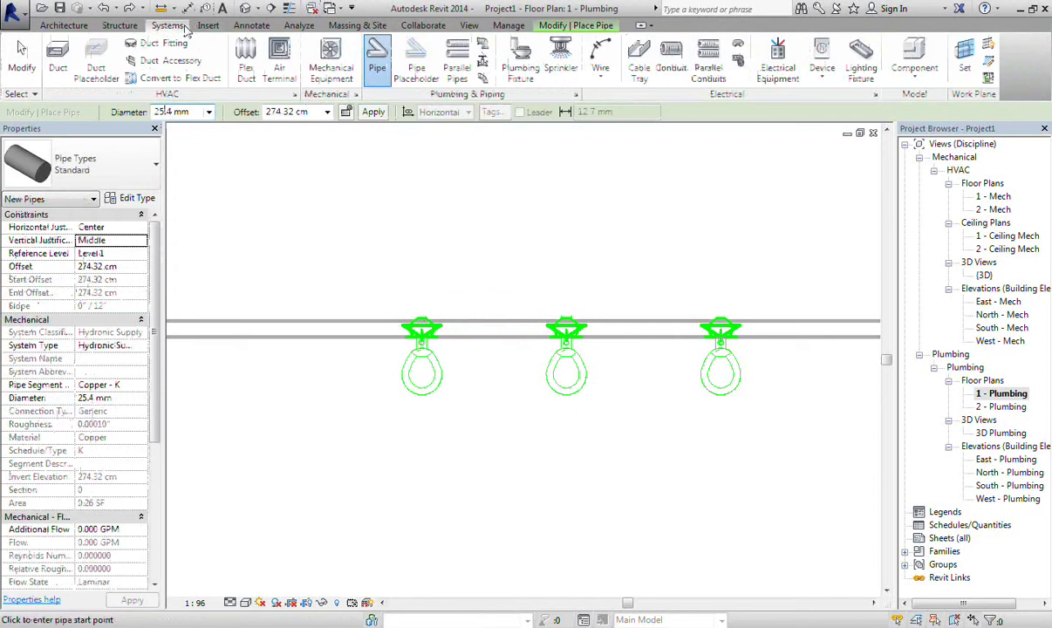
left_click(576, 96)
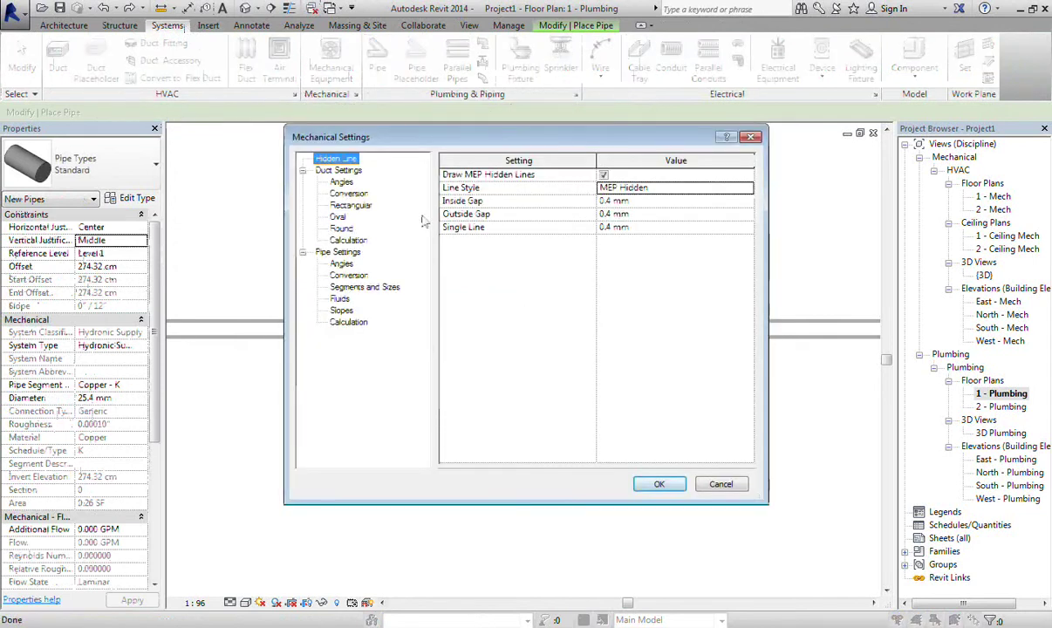
Under Segments and Sizes, add a Copper - K size: nominal 25, ID 25, OD 27 mm
left_click(349, 287)
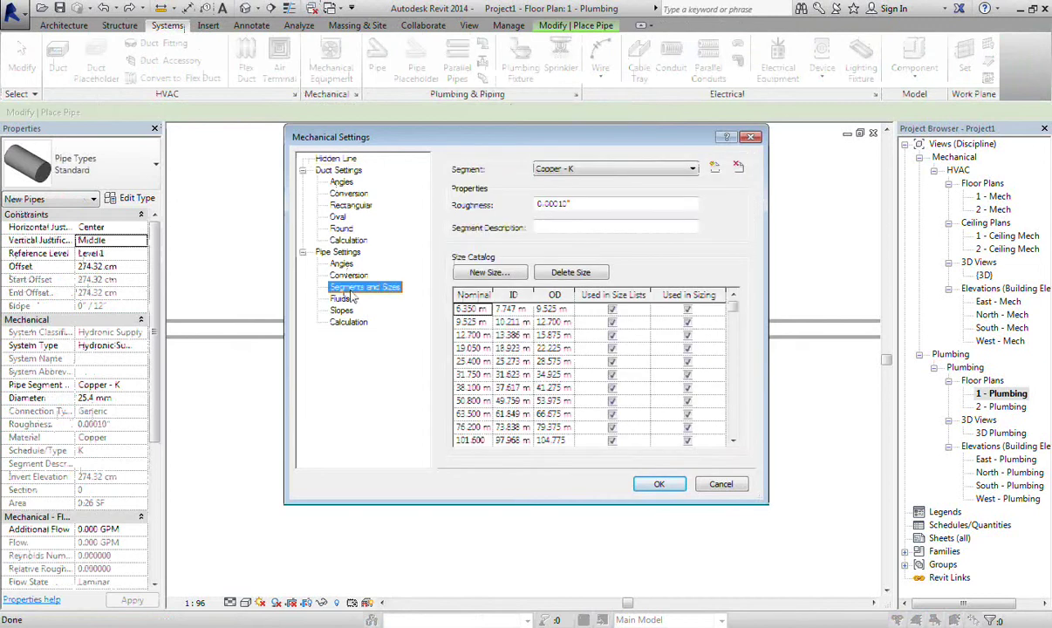
left_click(490, 273)
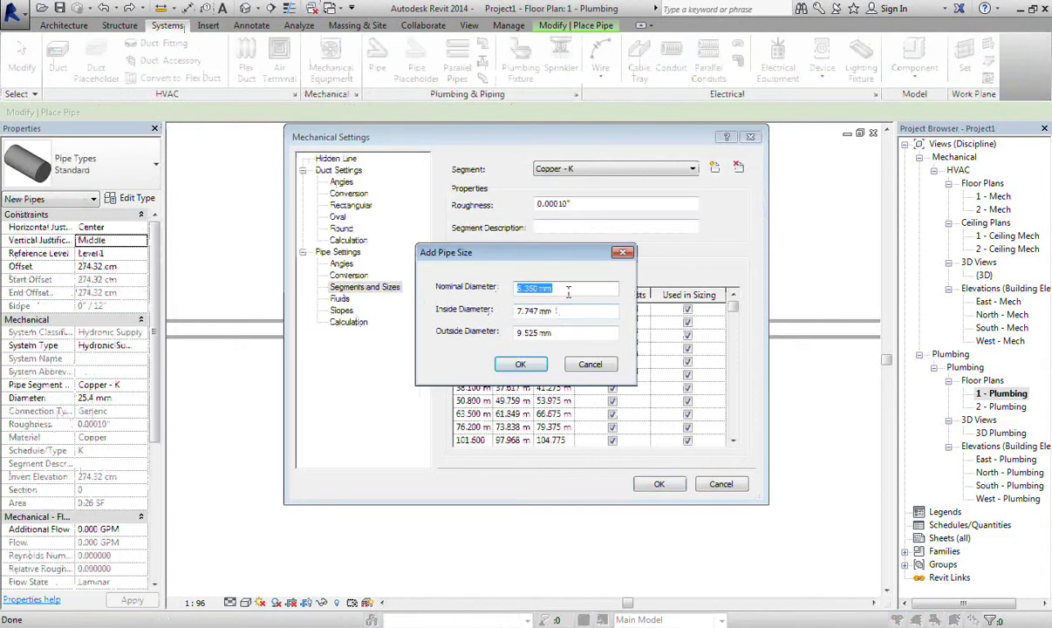
type("25")
left_click(555, 312)
double_click(533, 312)
type("2")
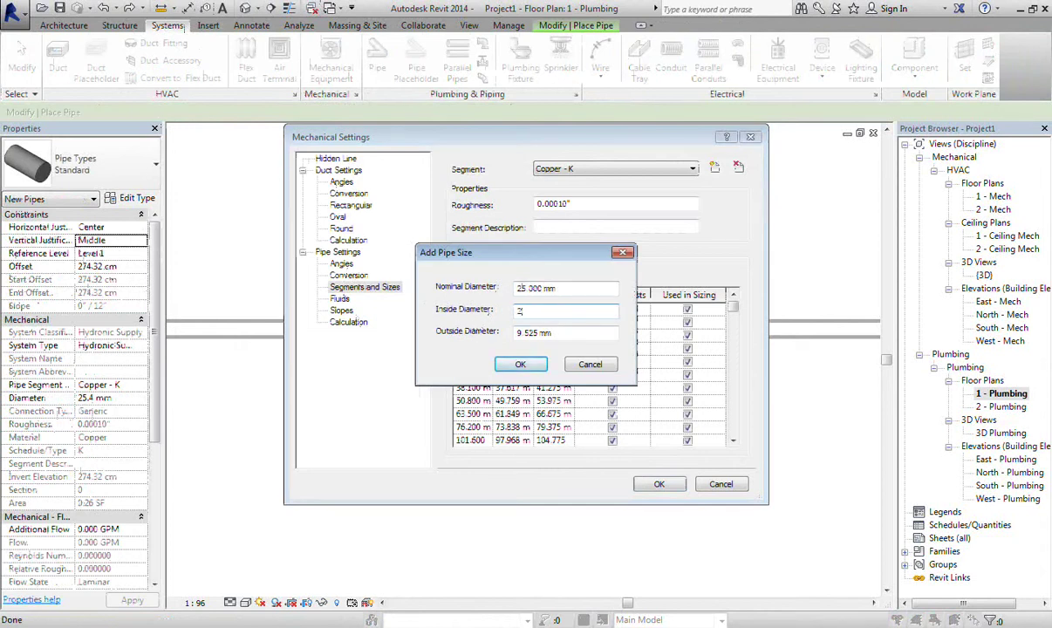
type("5")
left_click(558, 333)
double_click(558, 334)
type("27")
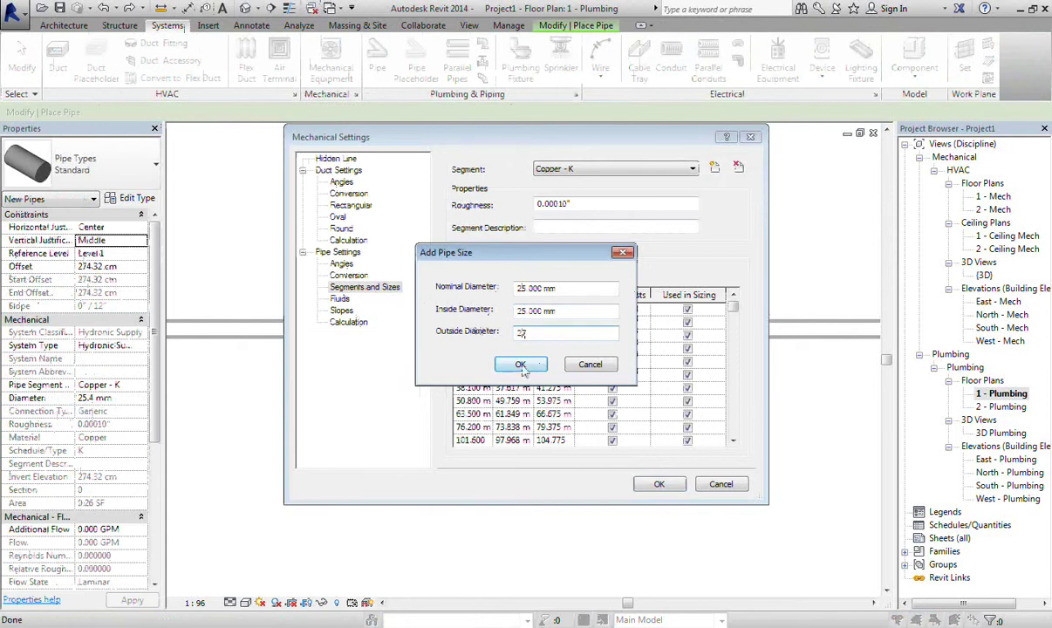
left_click(522, 364)
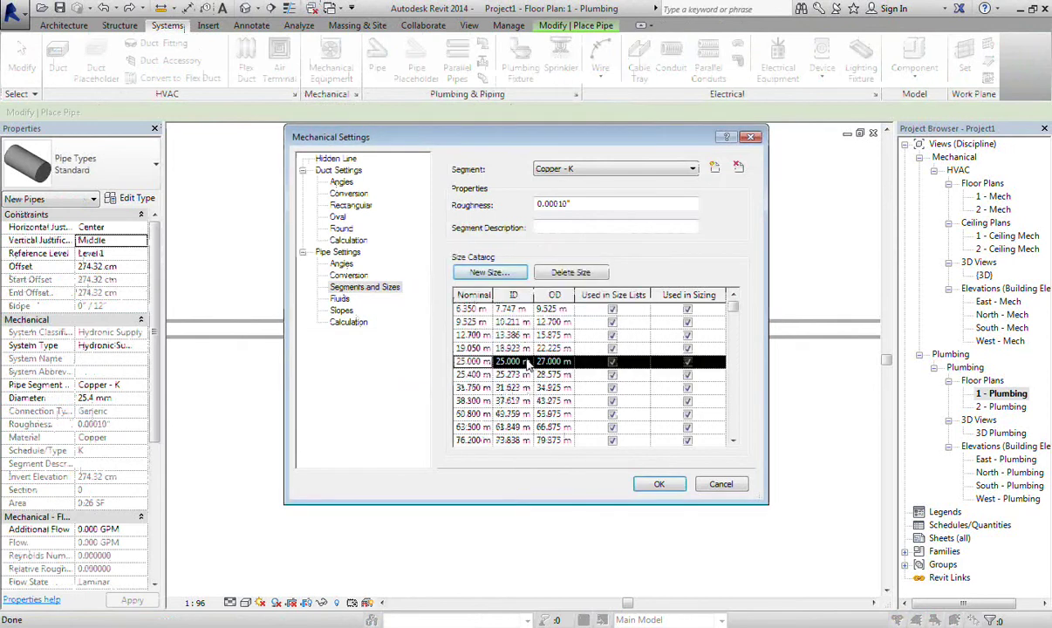
left_click(659, 485)
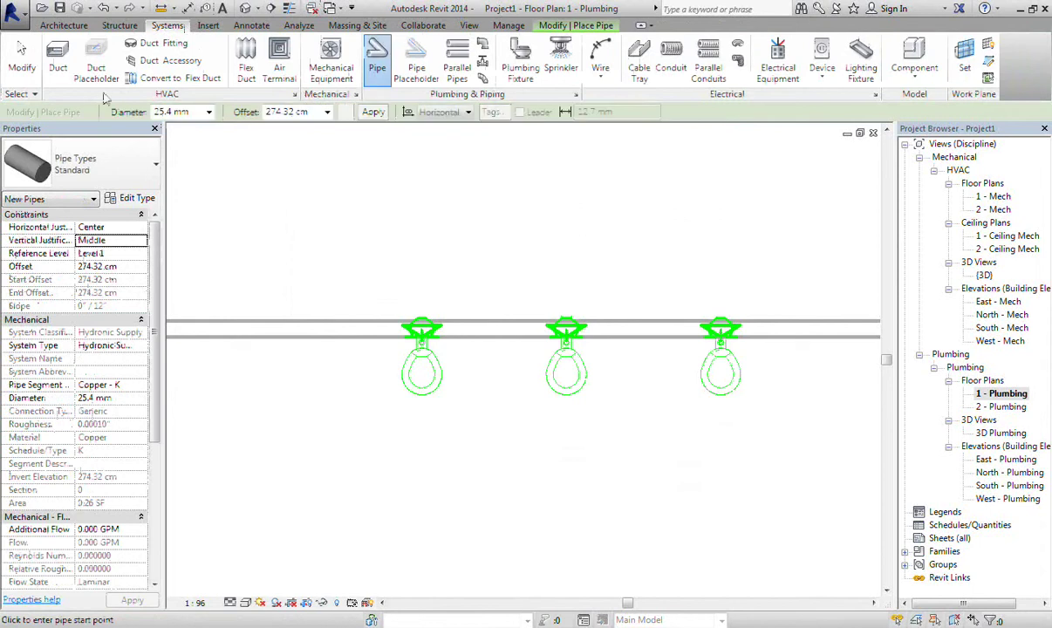
Draw a 25.0 mm pipe at 140 cm offset from left of the fixtures past the third water closet
left_click(209, 112)
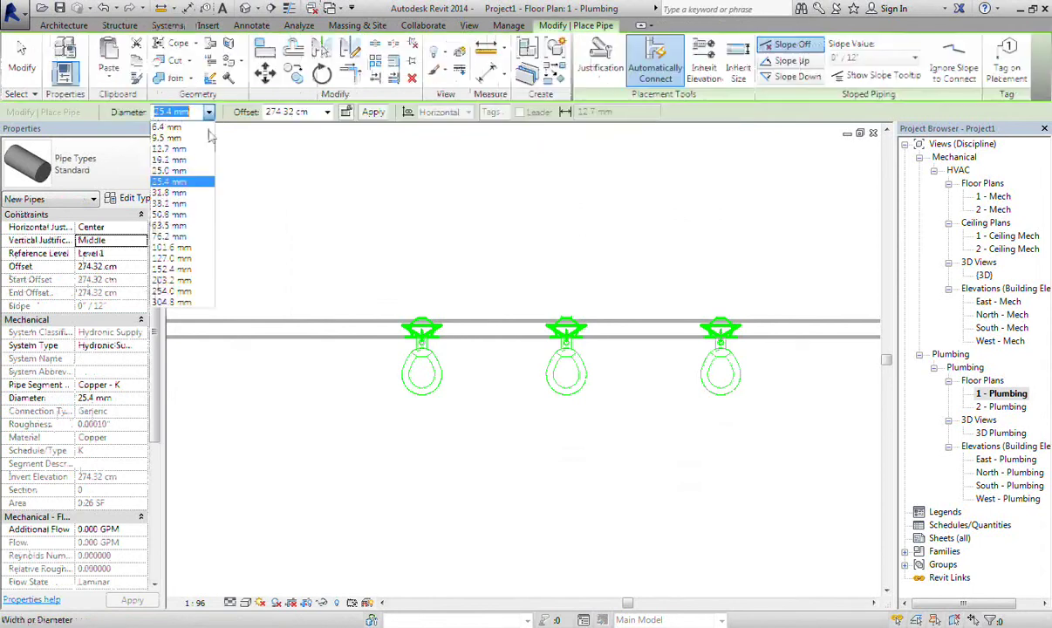
left_click(192, 173)
left_click(342, 329)
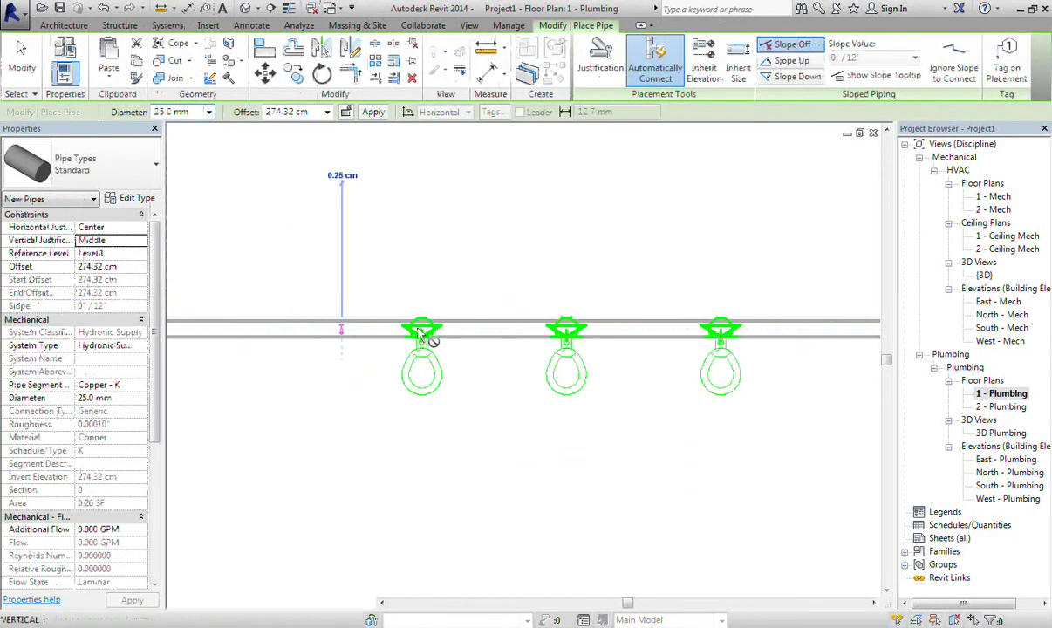
left_click(312, 111)
type("14")
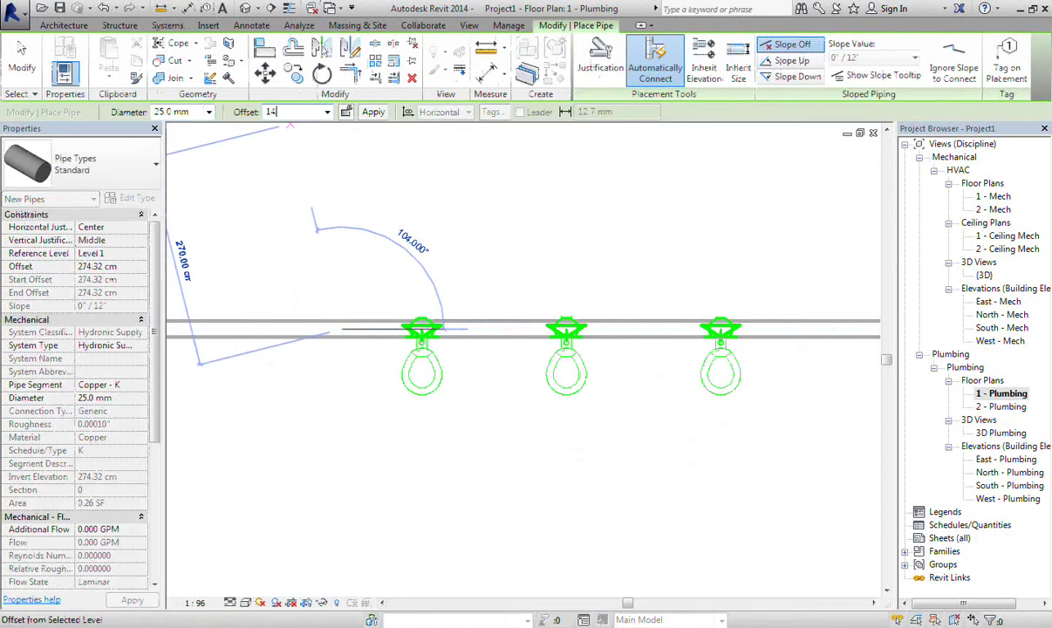
type("0")
key("Return")
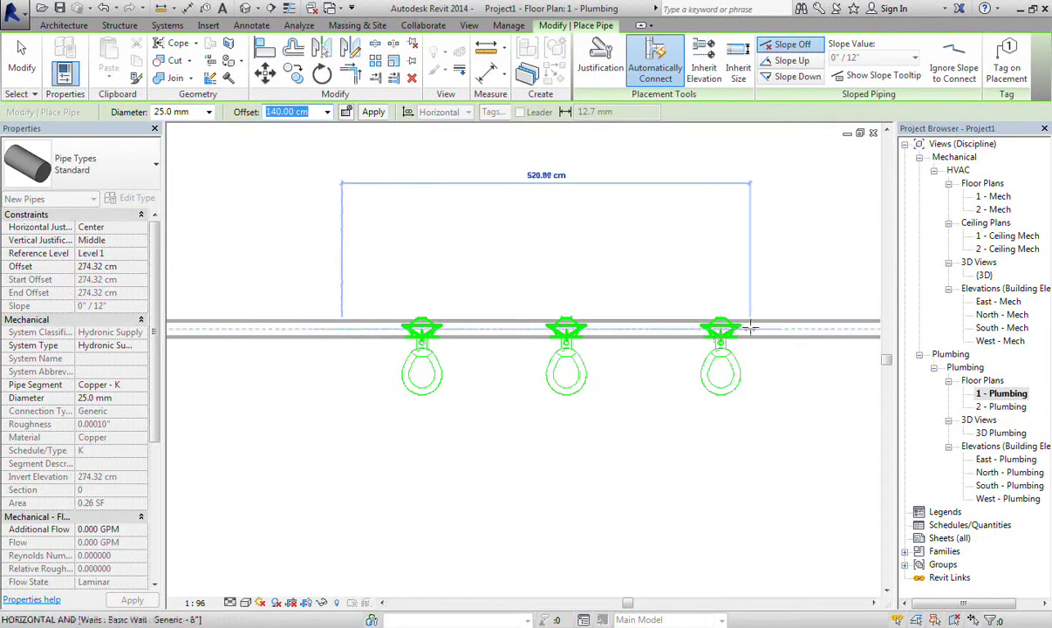
left_click(750, 328)
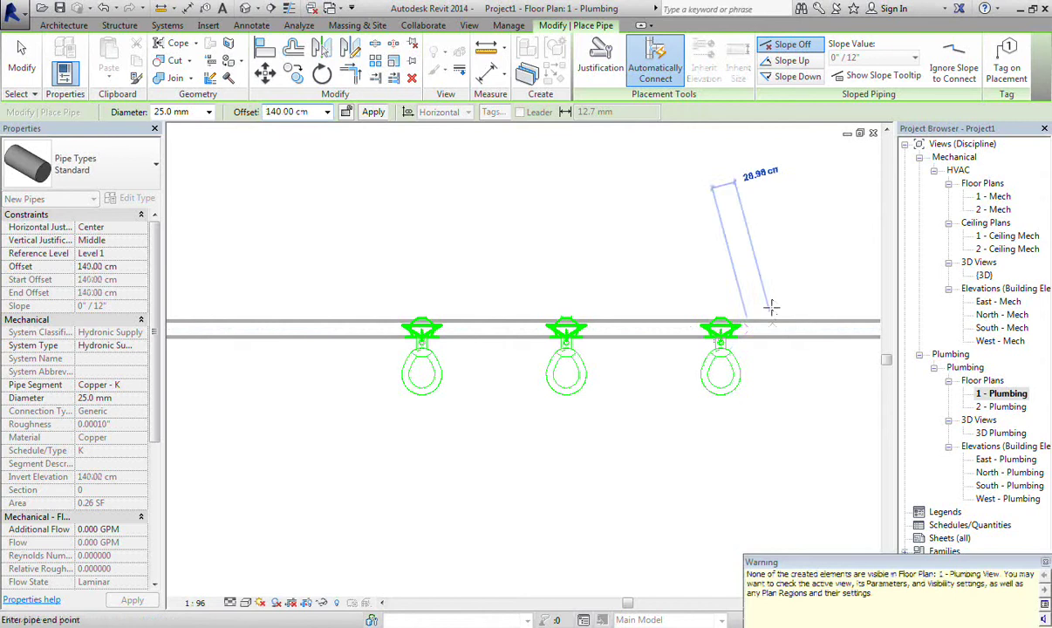
right_click(686, 226)
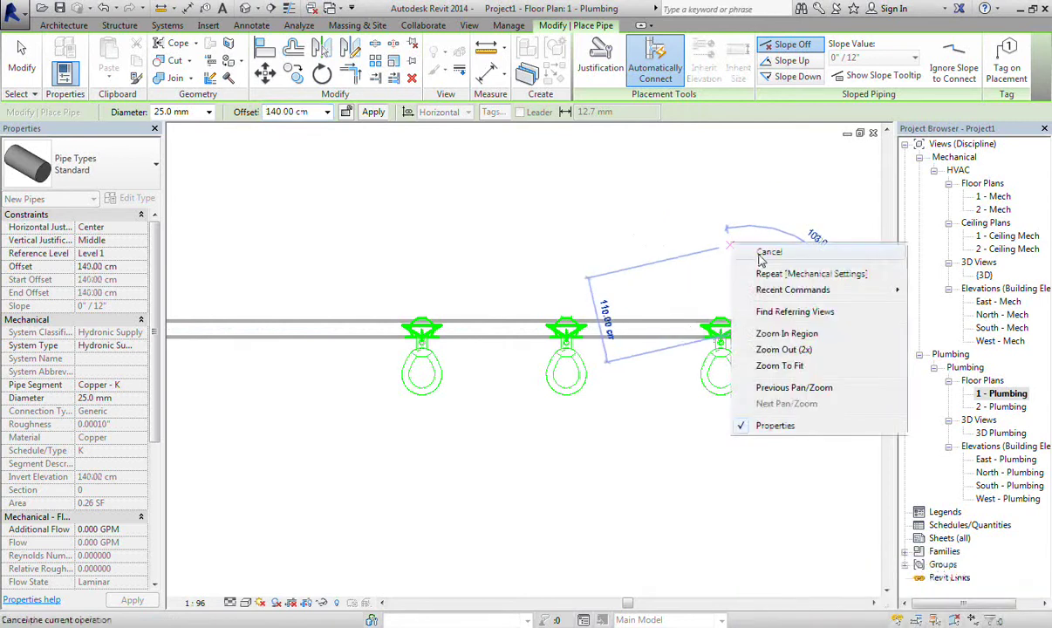
left_click(711, 237)
right_click(523, 232)
left_click(567, 245)
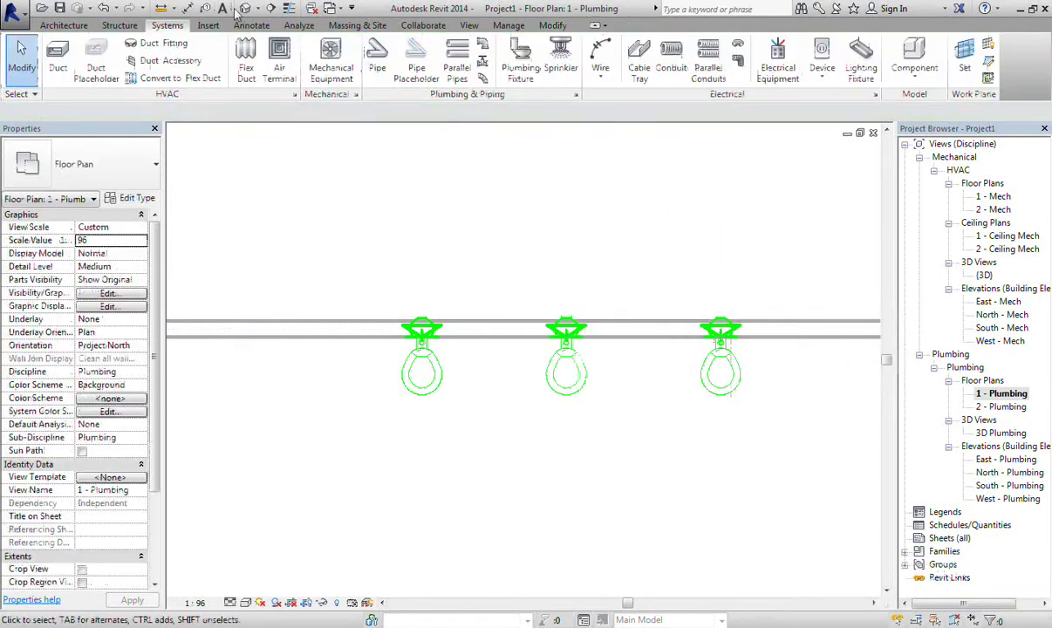
Check the three water closets in the North - Plumbing elevation, then return to the 1 - Plumbing plan
left_click(246, 8)
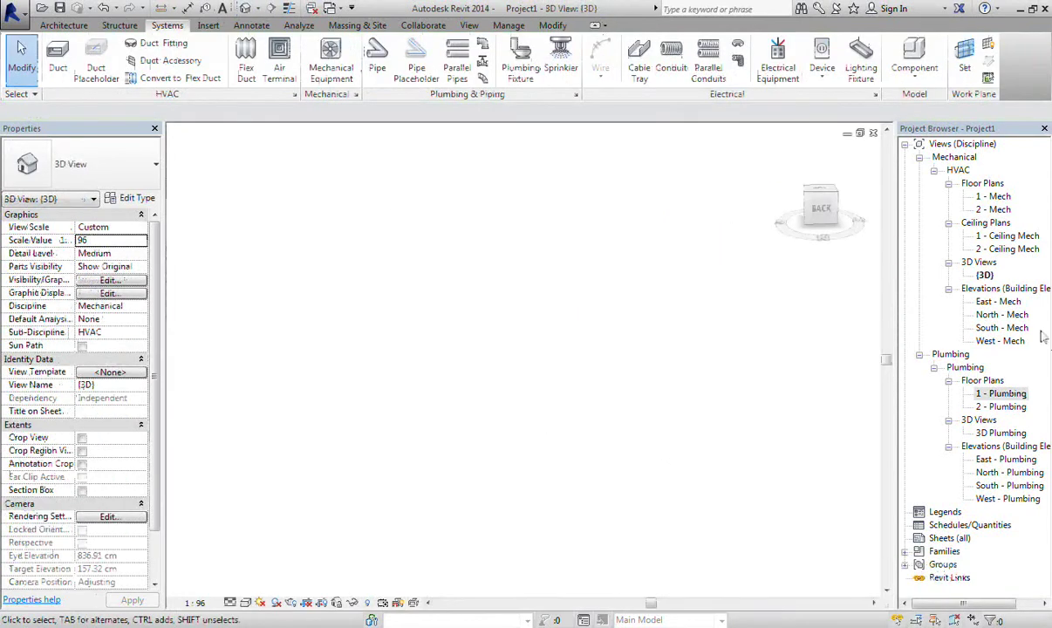
double_click(1010, 472)
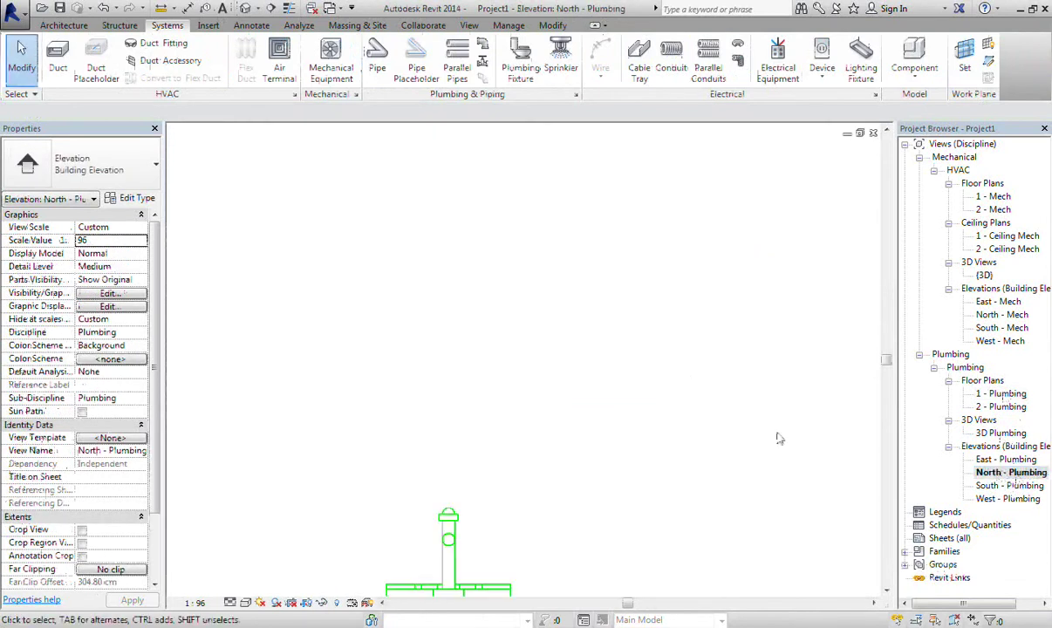
scroll(793, 476, "up", 3)
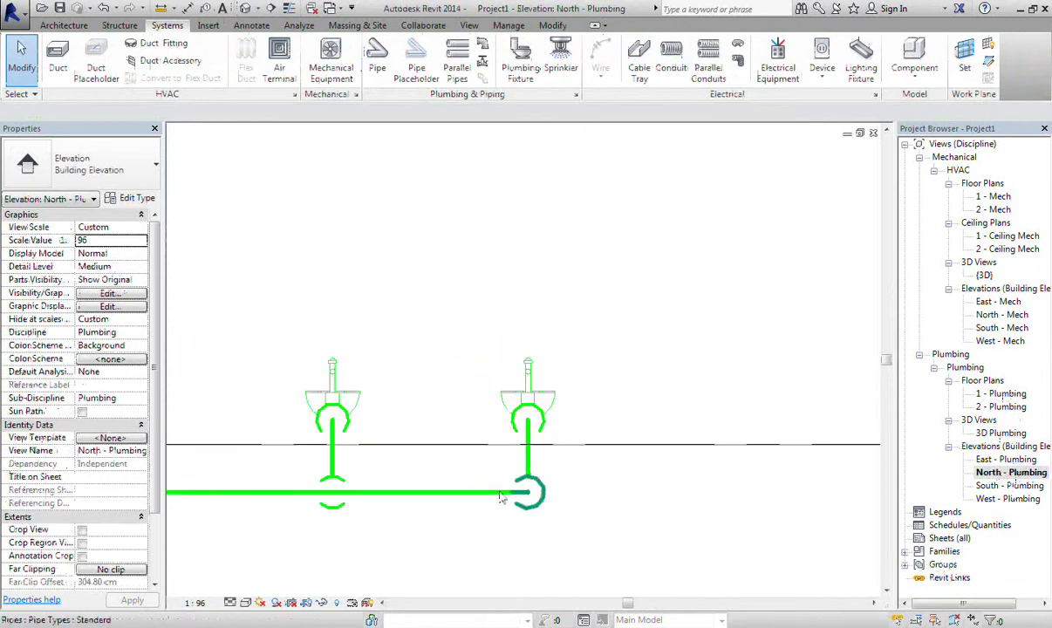
middle_click_drag(534, 493, 646, 469)
left_click(519, 402)
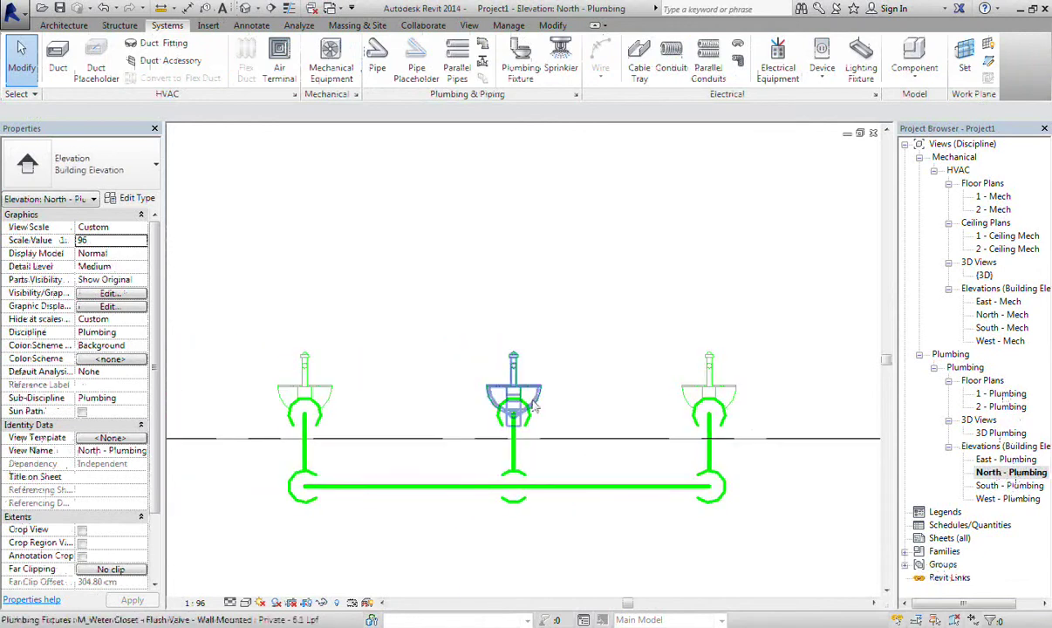
left_click(646, 357)
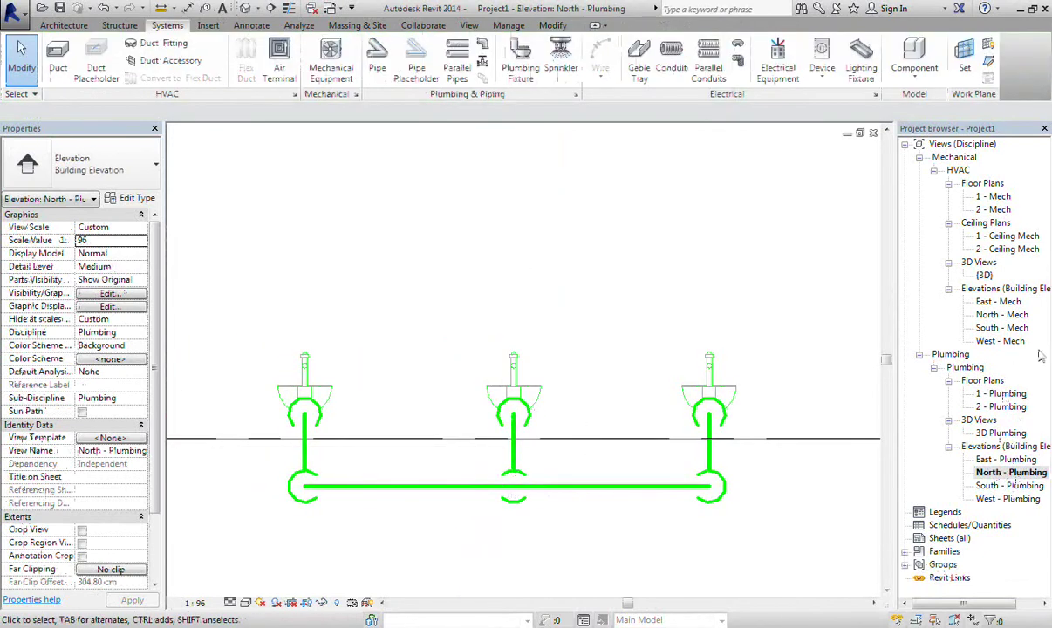
double_click(1001, 393)
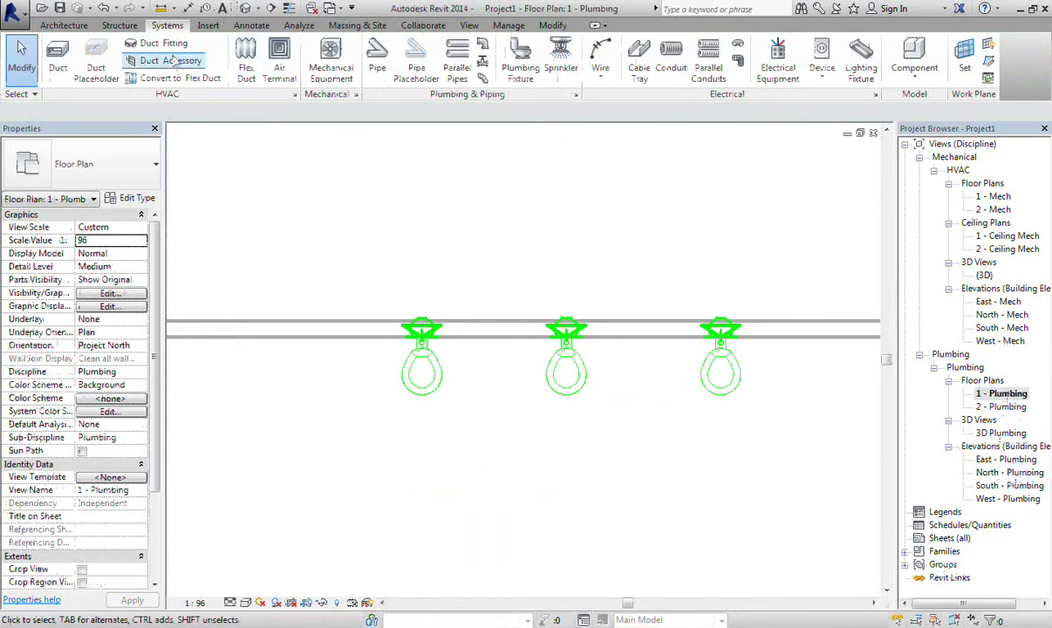
Start a new pipe with Domestic Cold Water as its system type
left_click(384, 60)
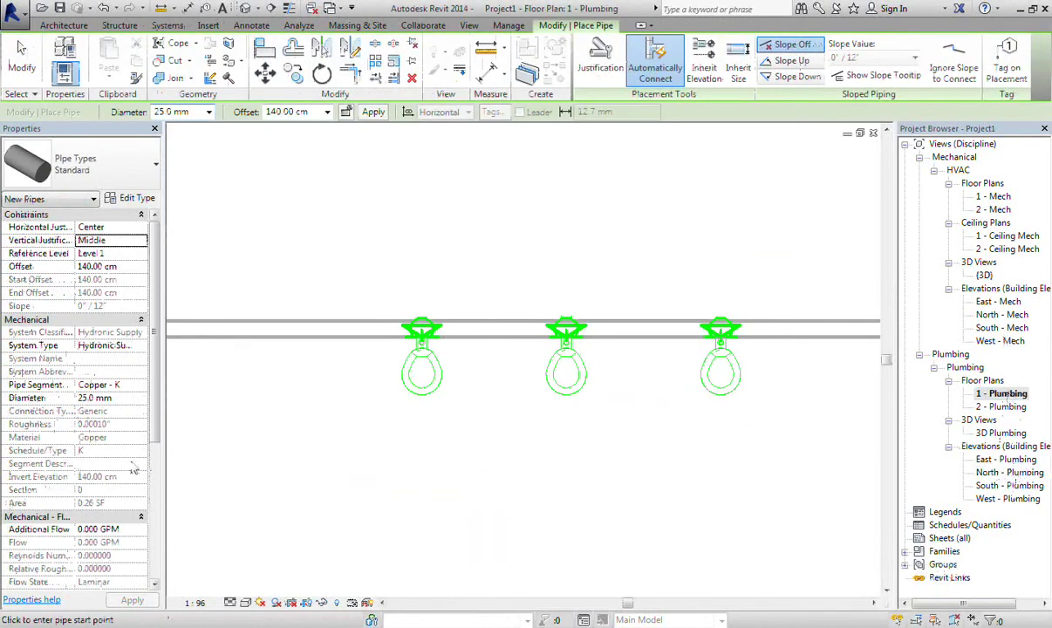
left_click(140, 346)
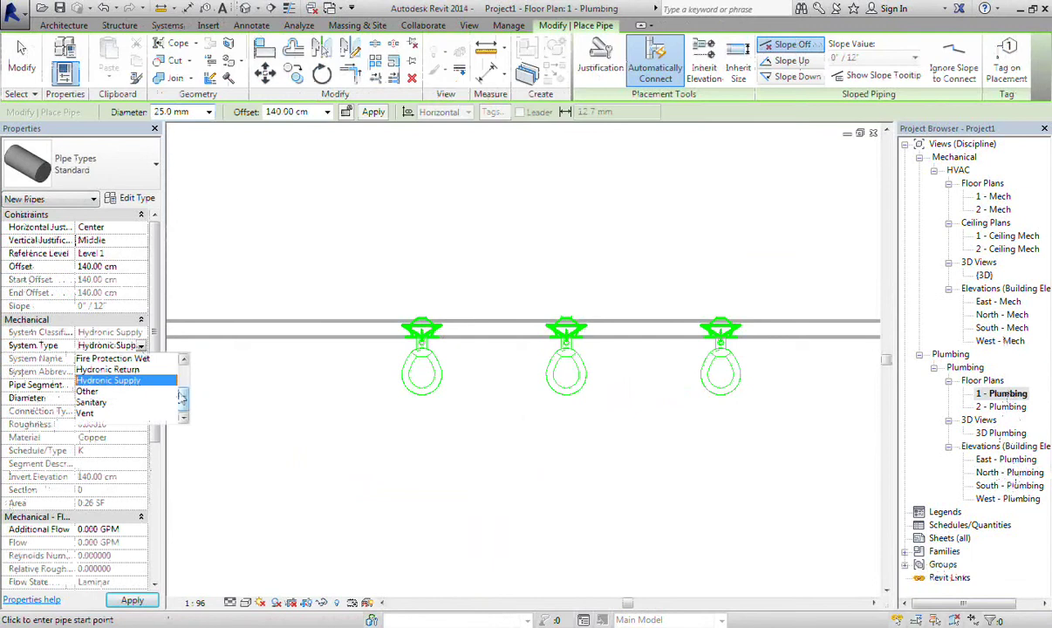
left_click_drag(184, 401, 184, 373)
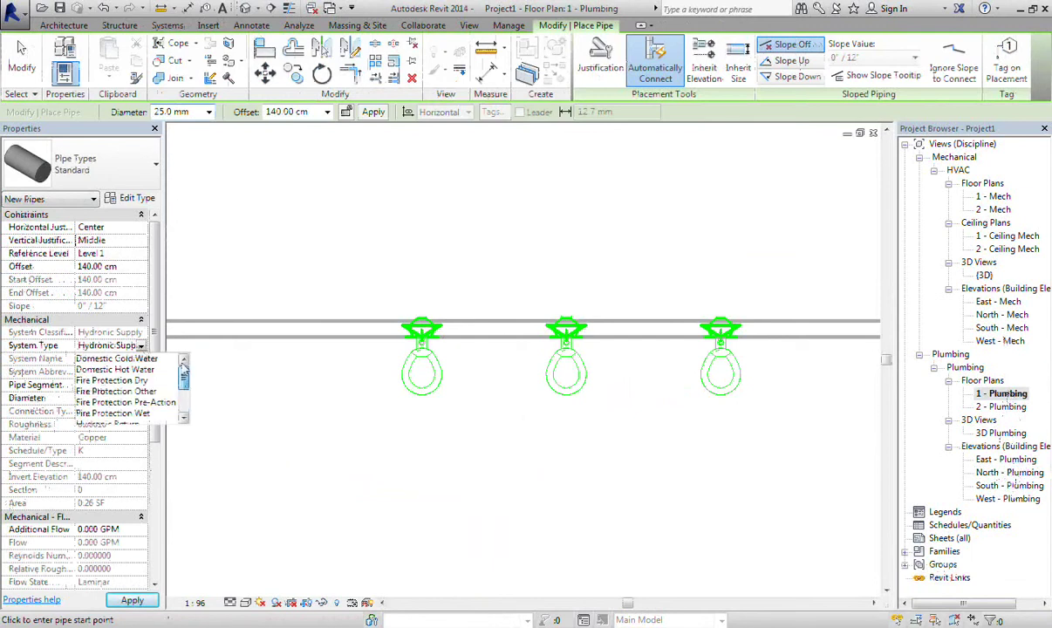
left_click(118, 359)
key("Escape")
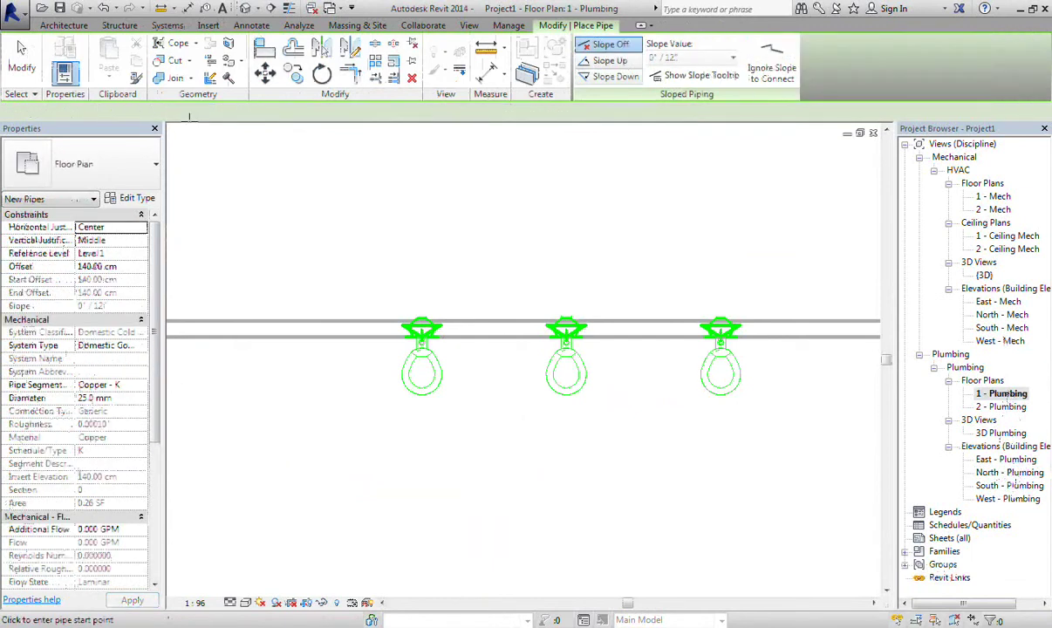
Draw the 25 mm, 140 cm offset cold water pipe from the left wall past the right water closet
left_click(312, 336)
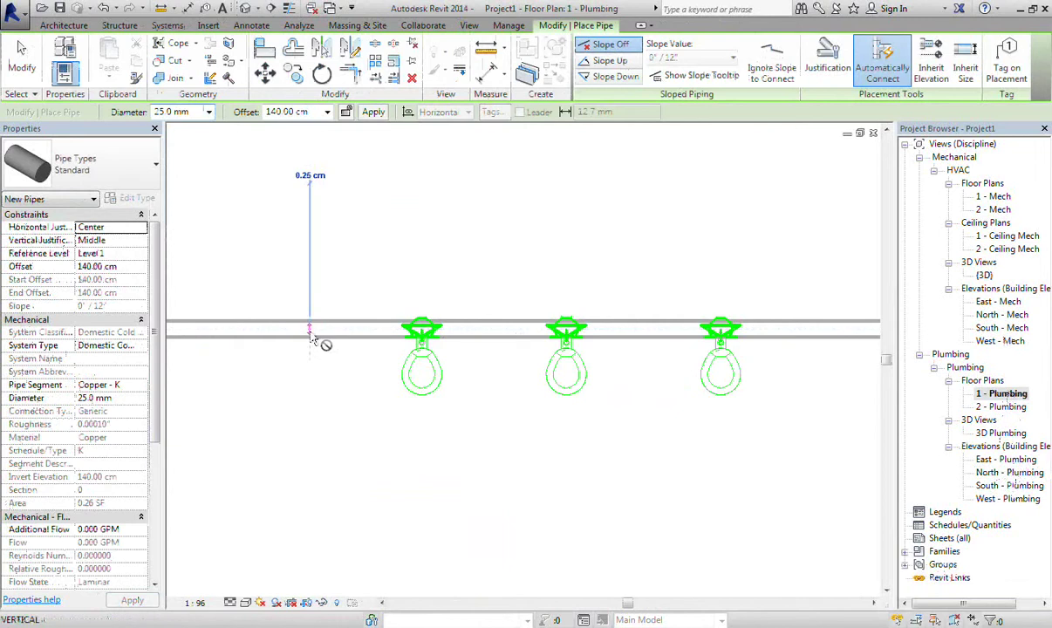
left_click(779, 329)
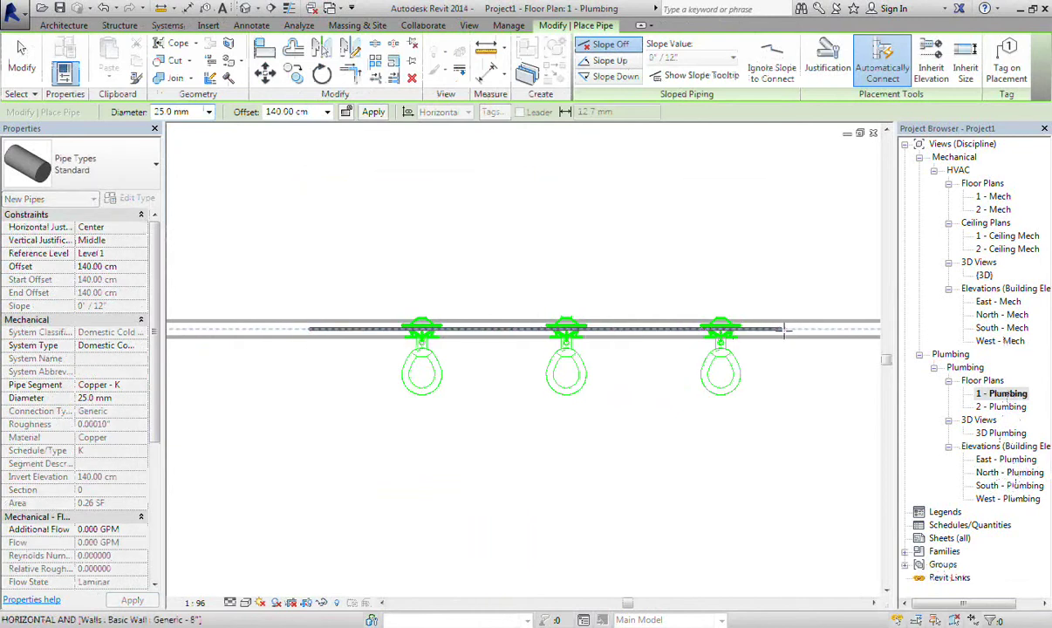
key("Escape")
right_click(789, 225)
left_click(791, 227)
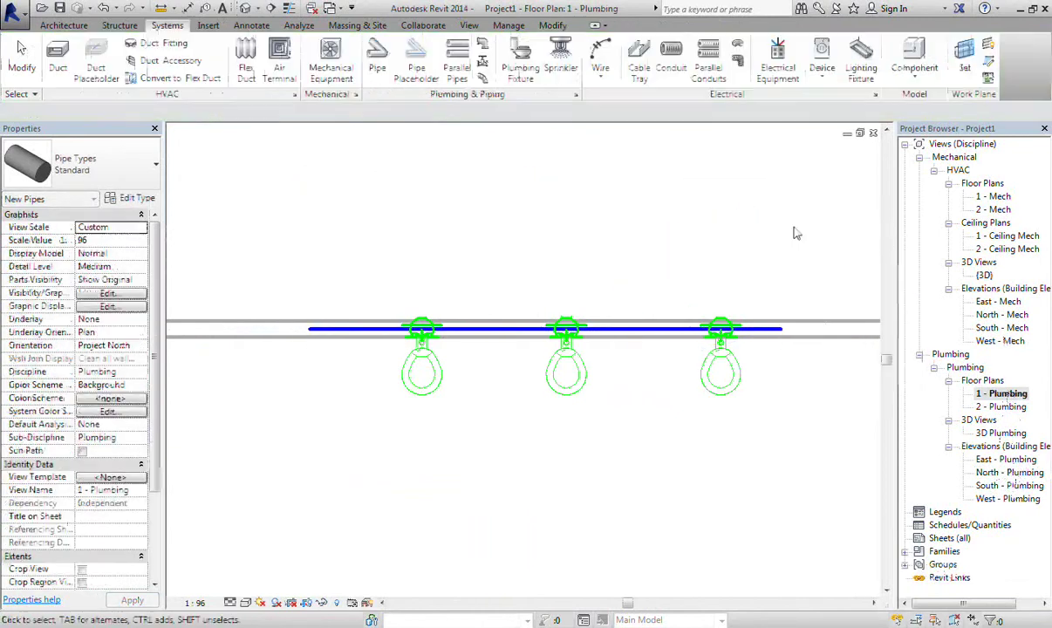
right_click(718, 203)
left_click(753, 212)
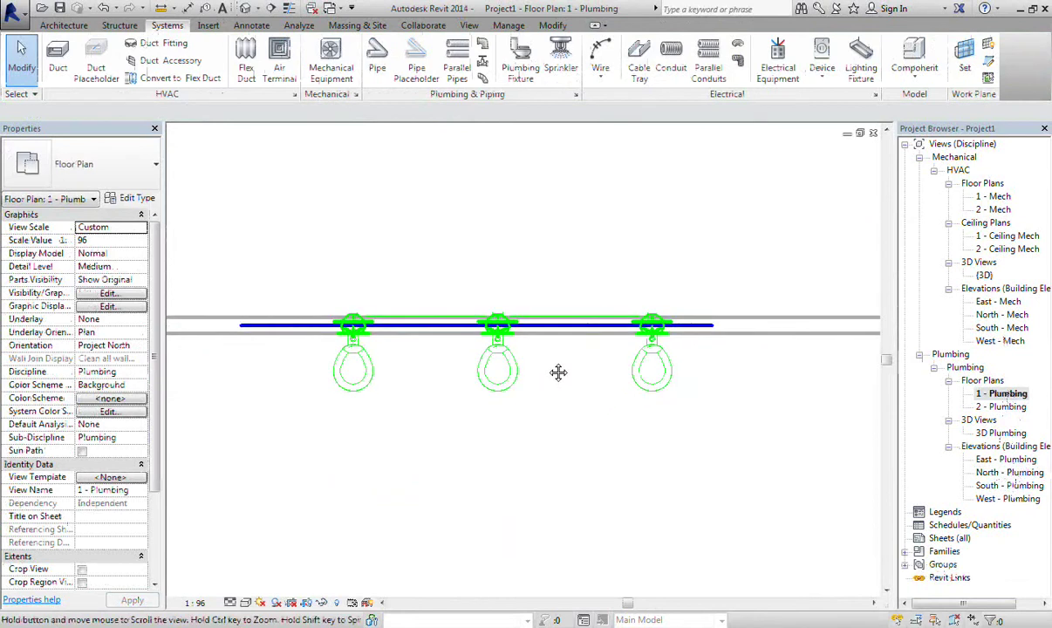
Inspect the left water closet's cold water connector, then select the right water closet in the North - Plumbing elevation
middle_click_drag(560, 369, 483, 363)
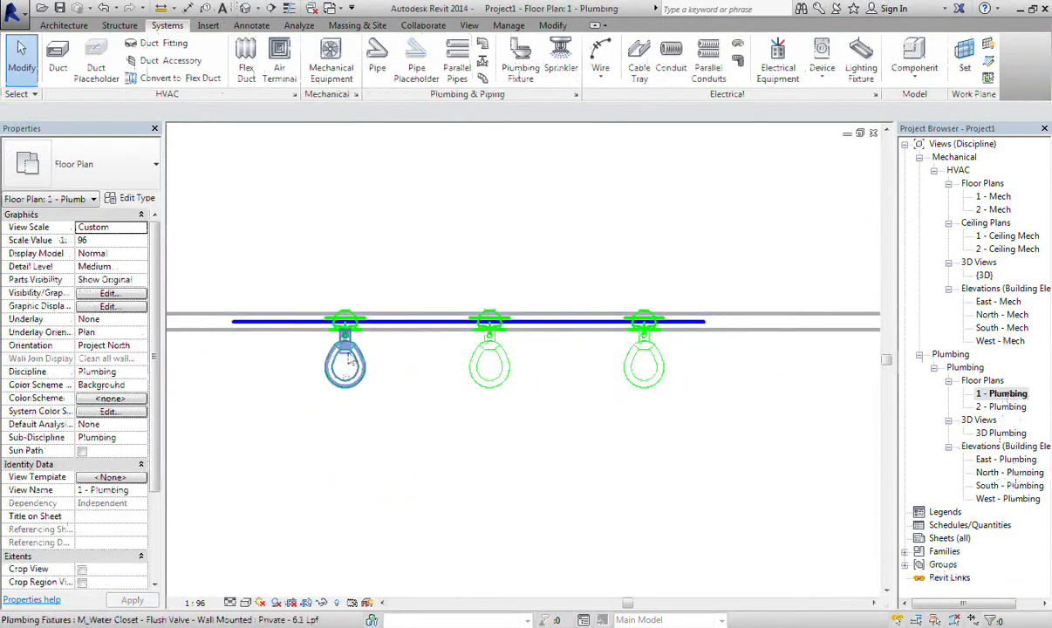
left_click(347, 362)
left_click(348, 362)
scroll(347, 362, "up", 2)
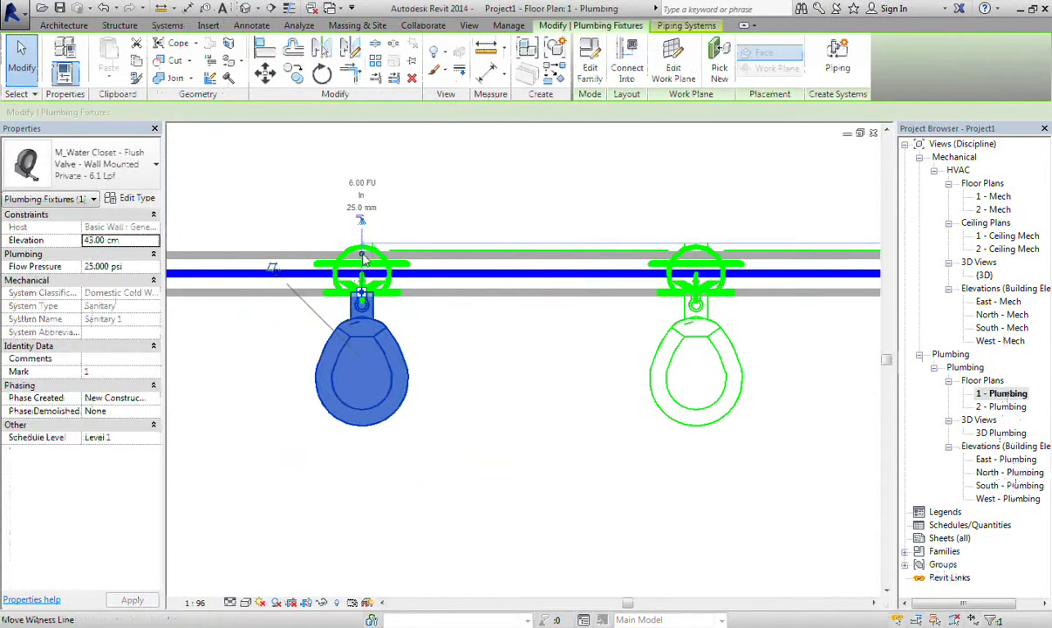
double_click(1004, 472)
left_click(702, 397)
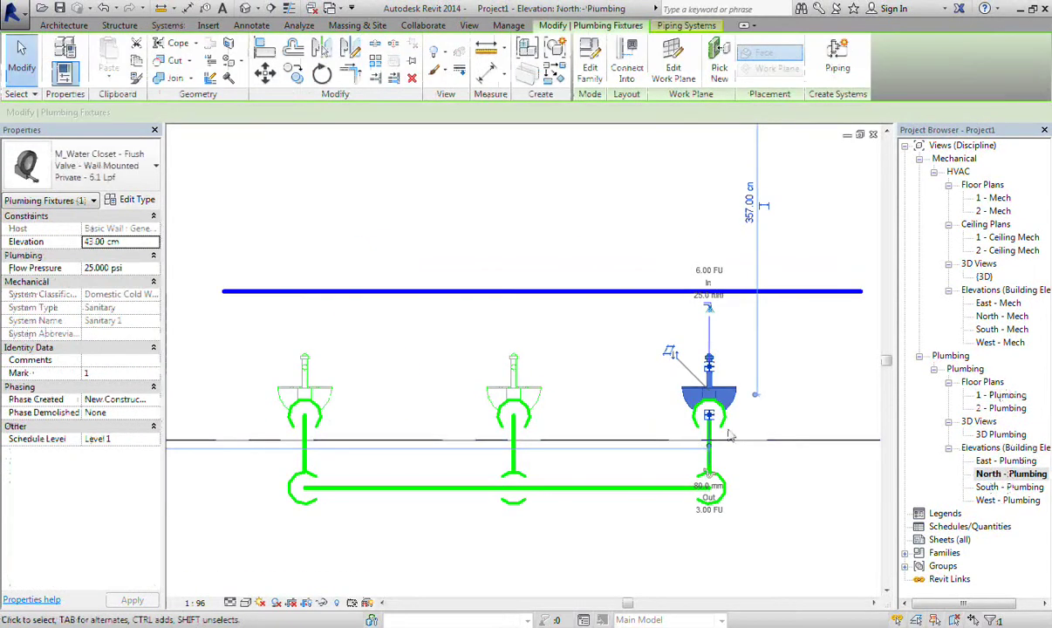
scroll(721, 427, "up", 3)
scroll(720, 471, "down", 1)
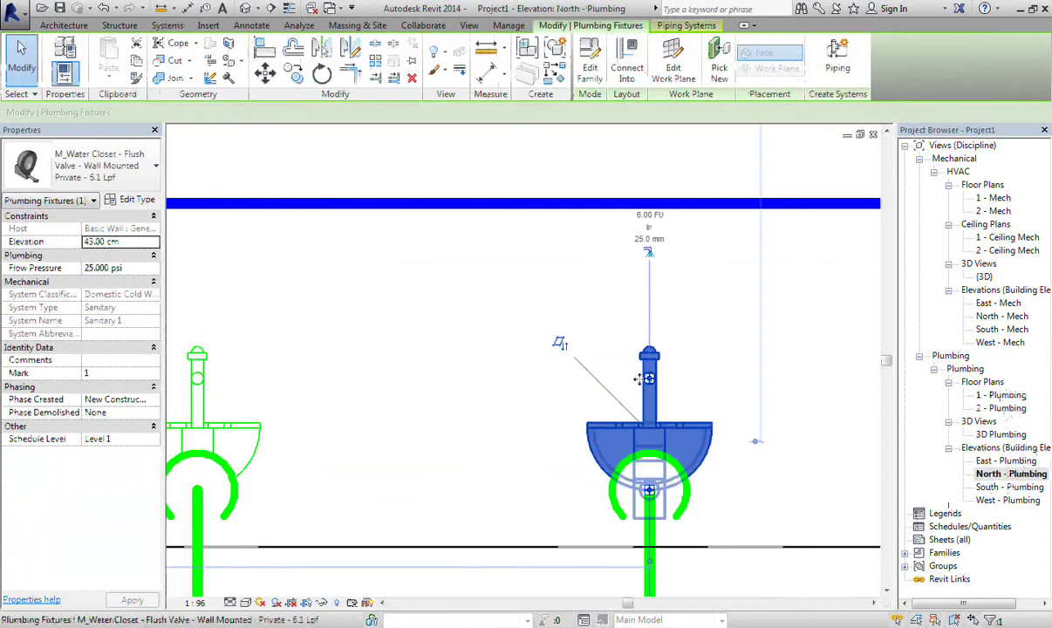
Undo the unwanted connection from the right water closet to the pipe
left_click(637, 77)
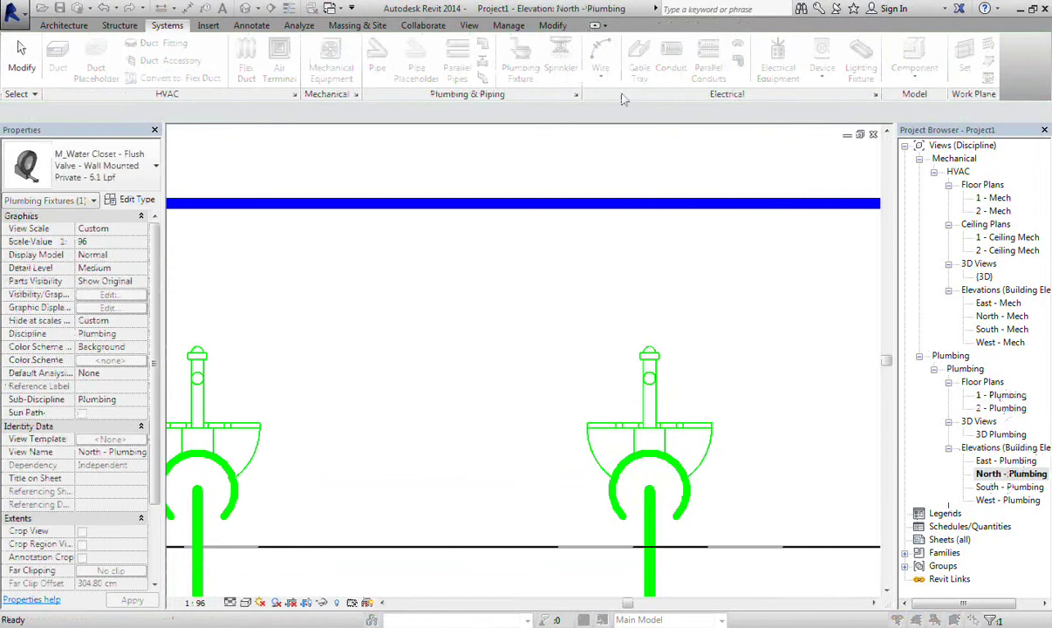
key("Escape")
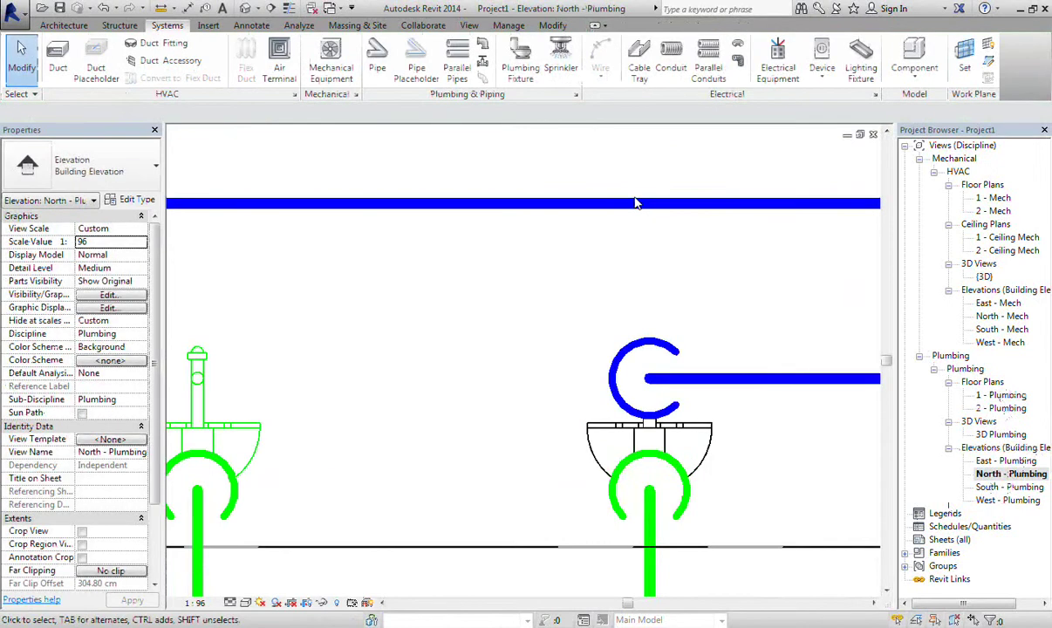
scroll(680, 301, "down", 3)
scroll(768, 388, "up", 1)
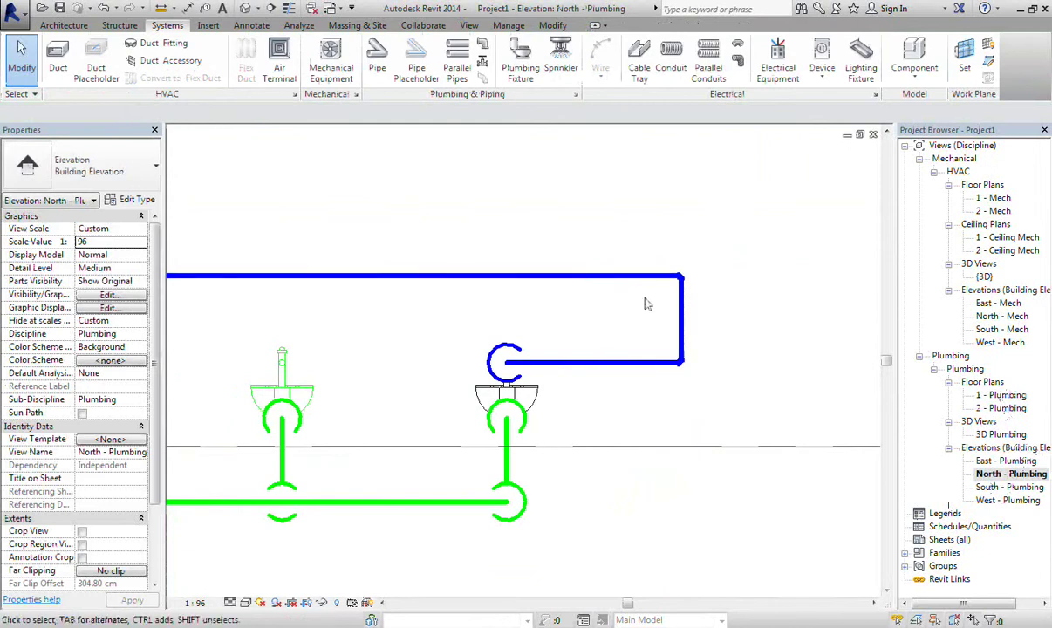
key("ctrl+z")
scroll(646, 301, "up", 3)
Drag the blue pipe's right end back above the right water closet, making it 457.13 cm long
middle_click_drag(681, 349, 704, 368)
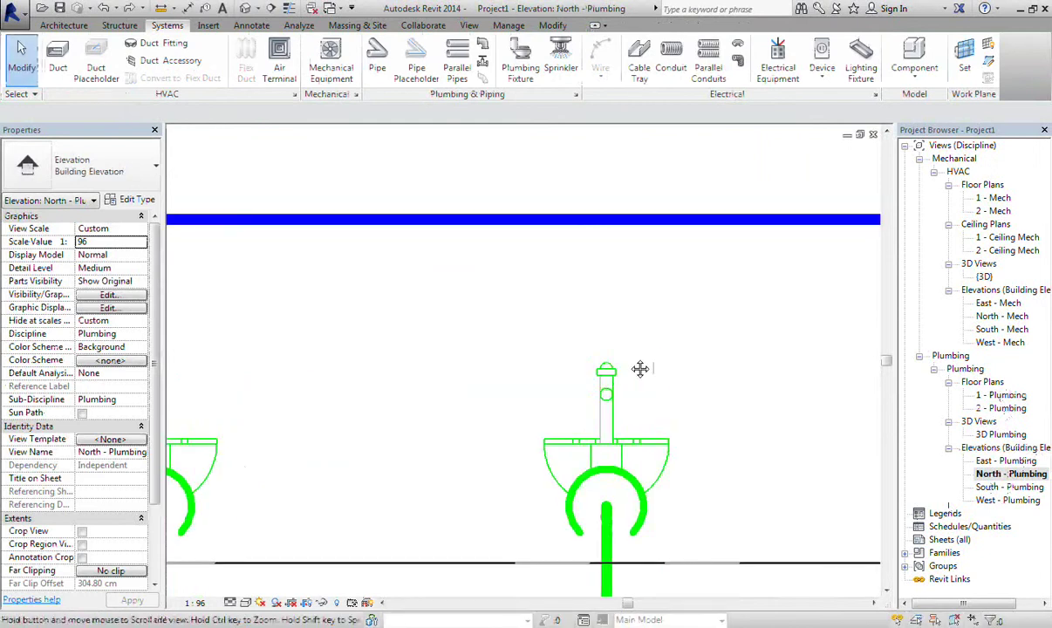
scroll(691, 354, "down", 2)
scroll(689, 355, "down", 2)
left_click(689, 315)
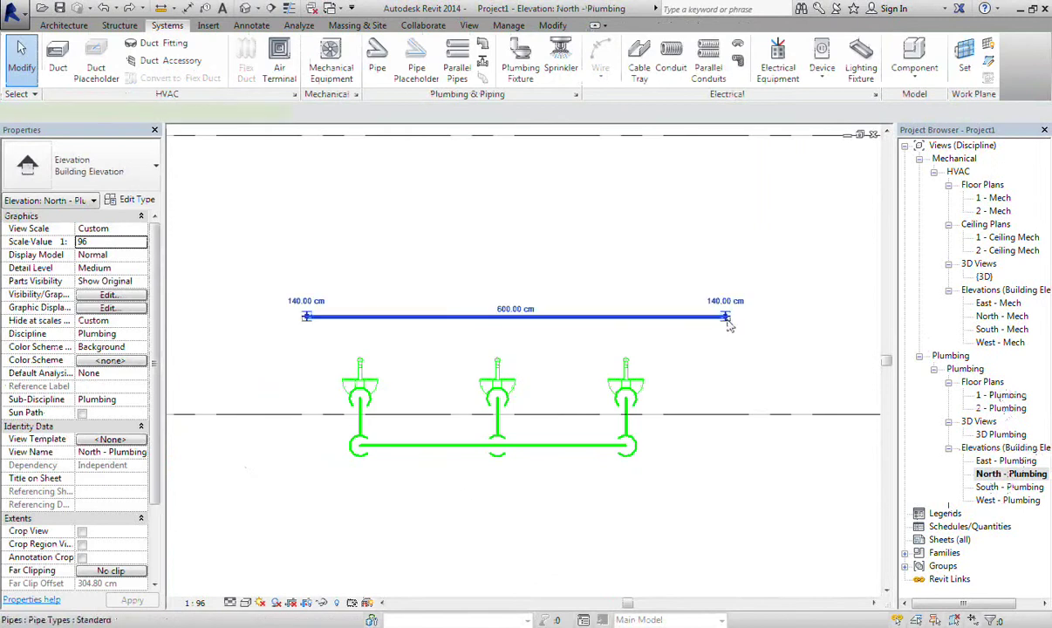
mouse_move(726, 316)
left_mouse_down()
mouse_move(657, 327)
mouse_move(625, 315)
left_mouse_up()
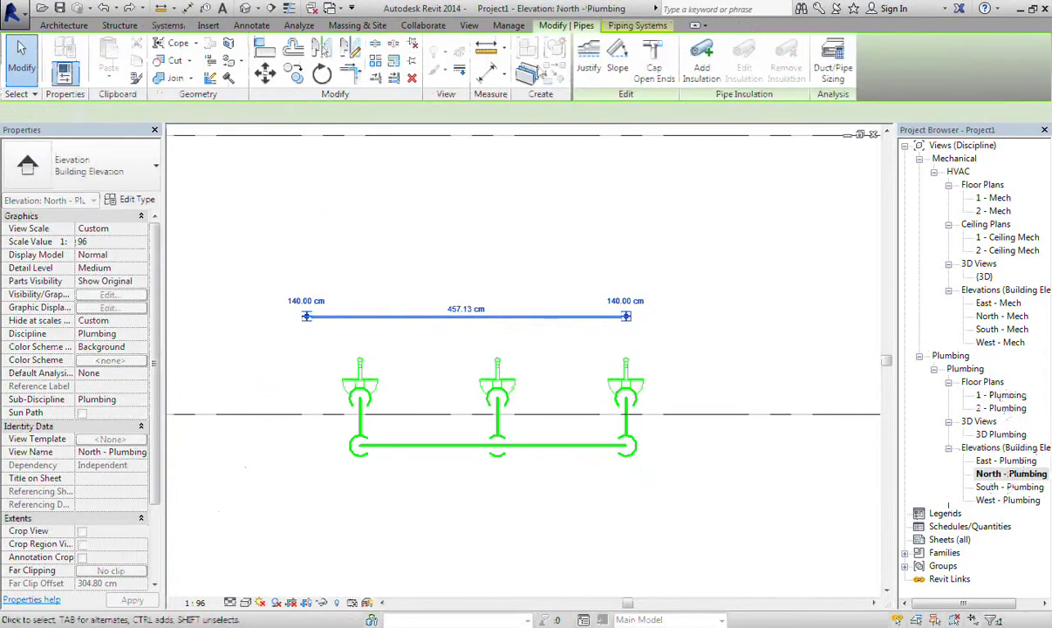
key("Escape")
Connect the right and left water closets into the blue cold water pipe
left_click(638, 386)
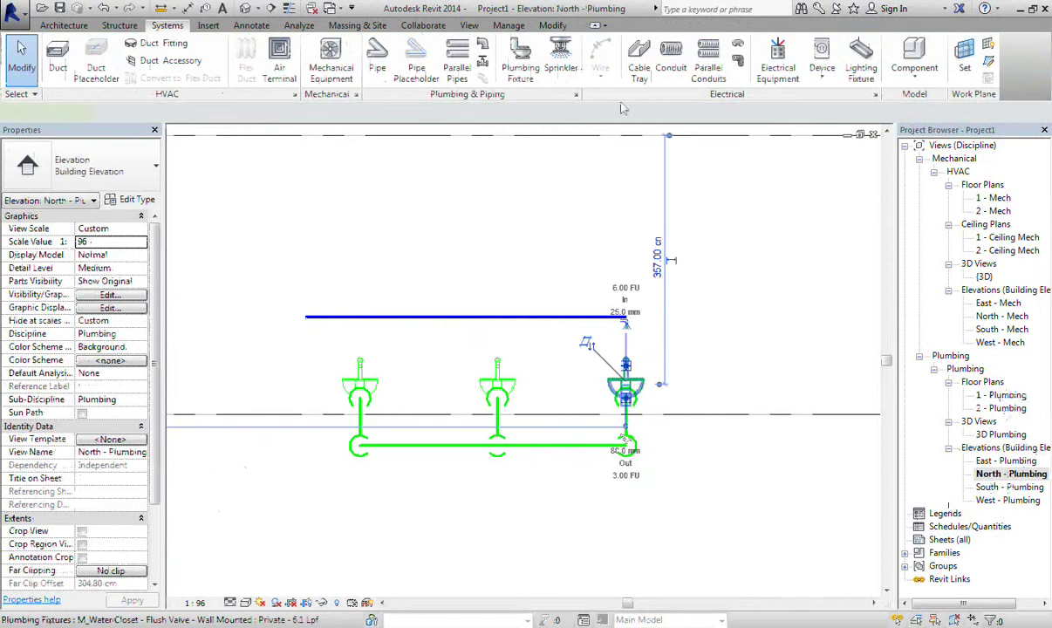
left_click(627, 69)
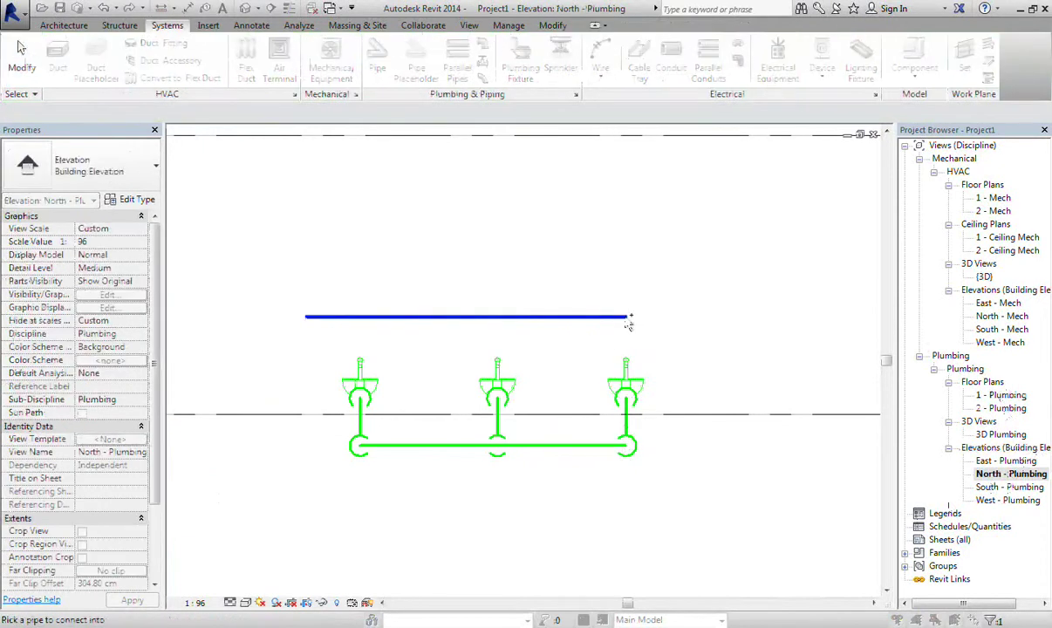
left_click(625, 319)
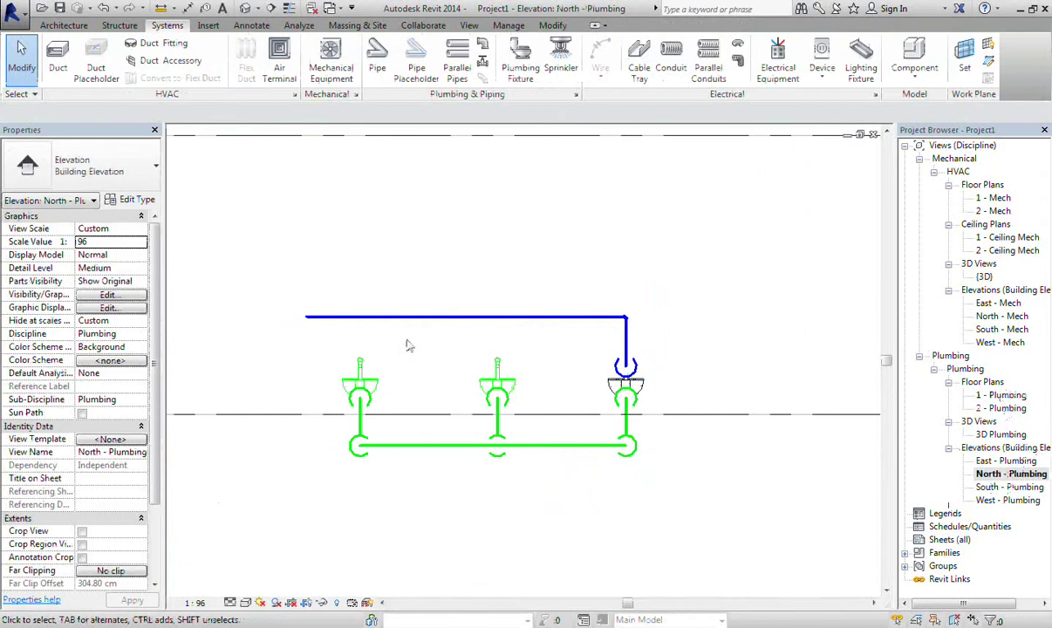
left_click(360, 368)
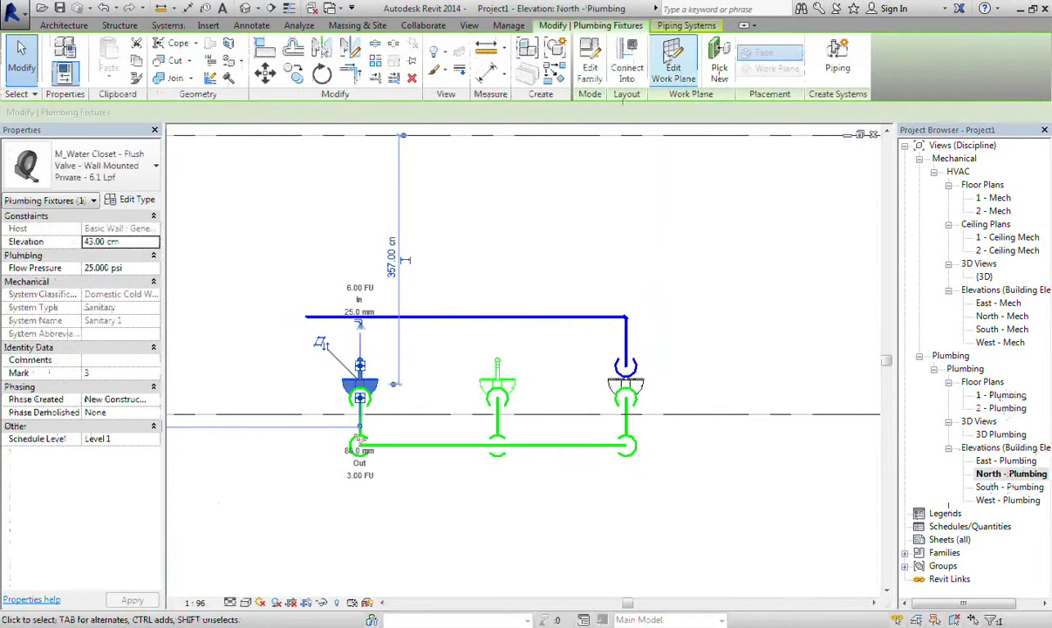
left_click(635, 59)
left_click(469, 318)
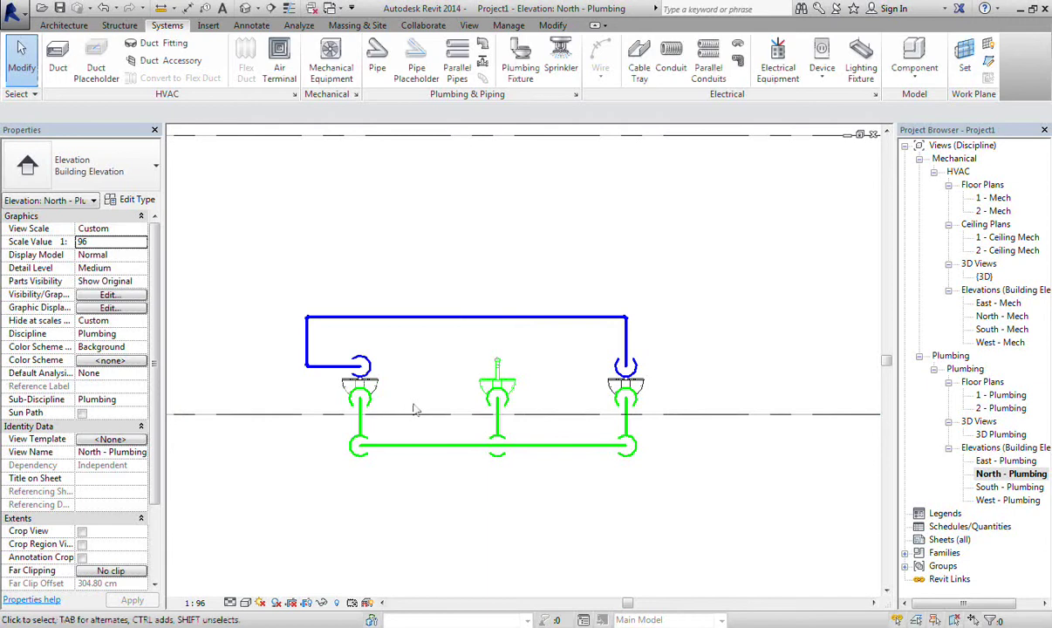
Select the middle water closet, cancel the active command, and zoom out the view
left_click(499, 394)
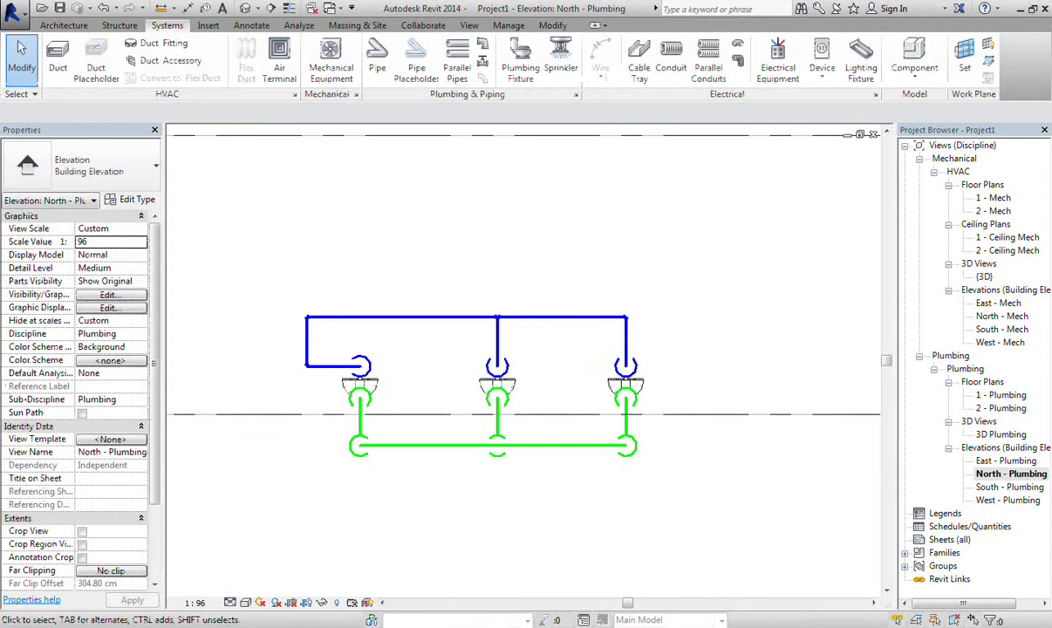
right_click(696, 289)
left_click(732, 306)
scroll(813, 323, "down", 2)
scroll(766, 319, "down", 1)
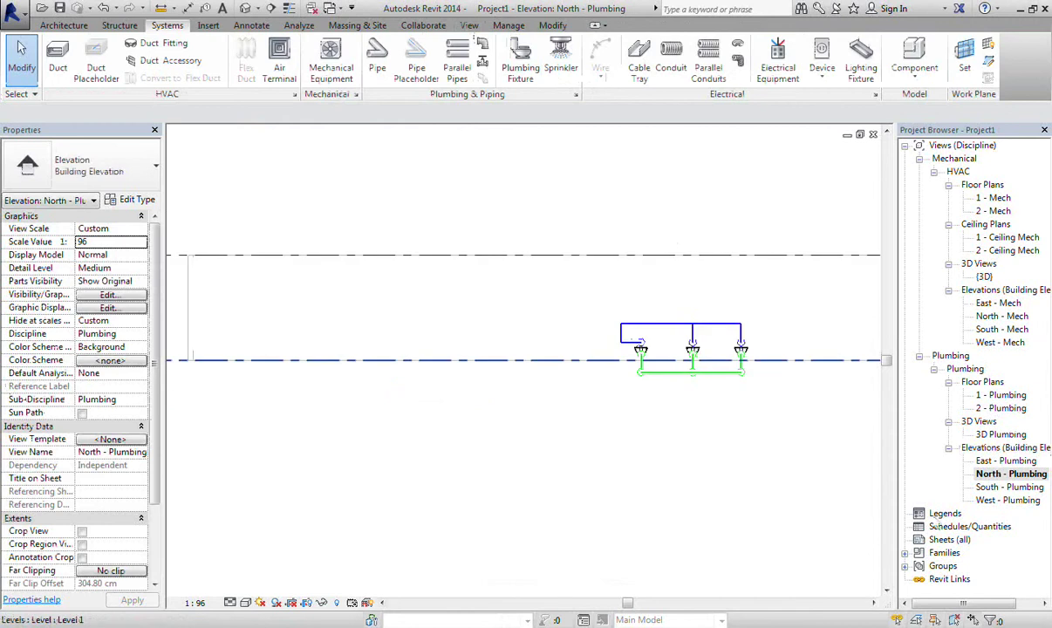